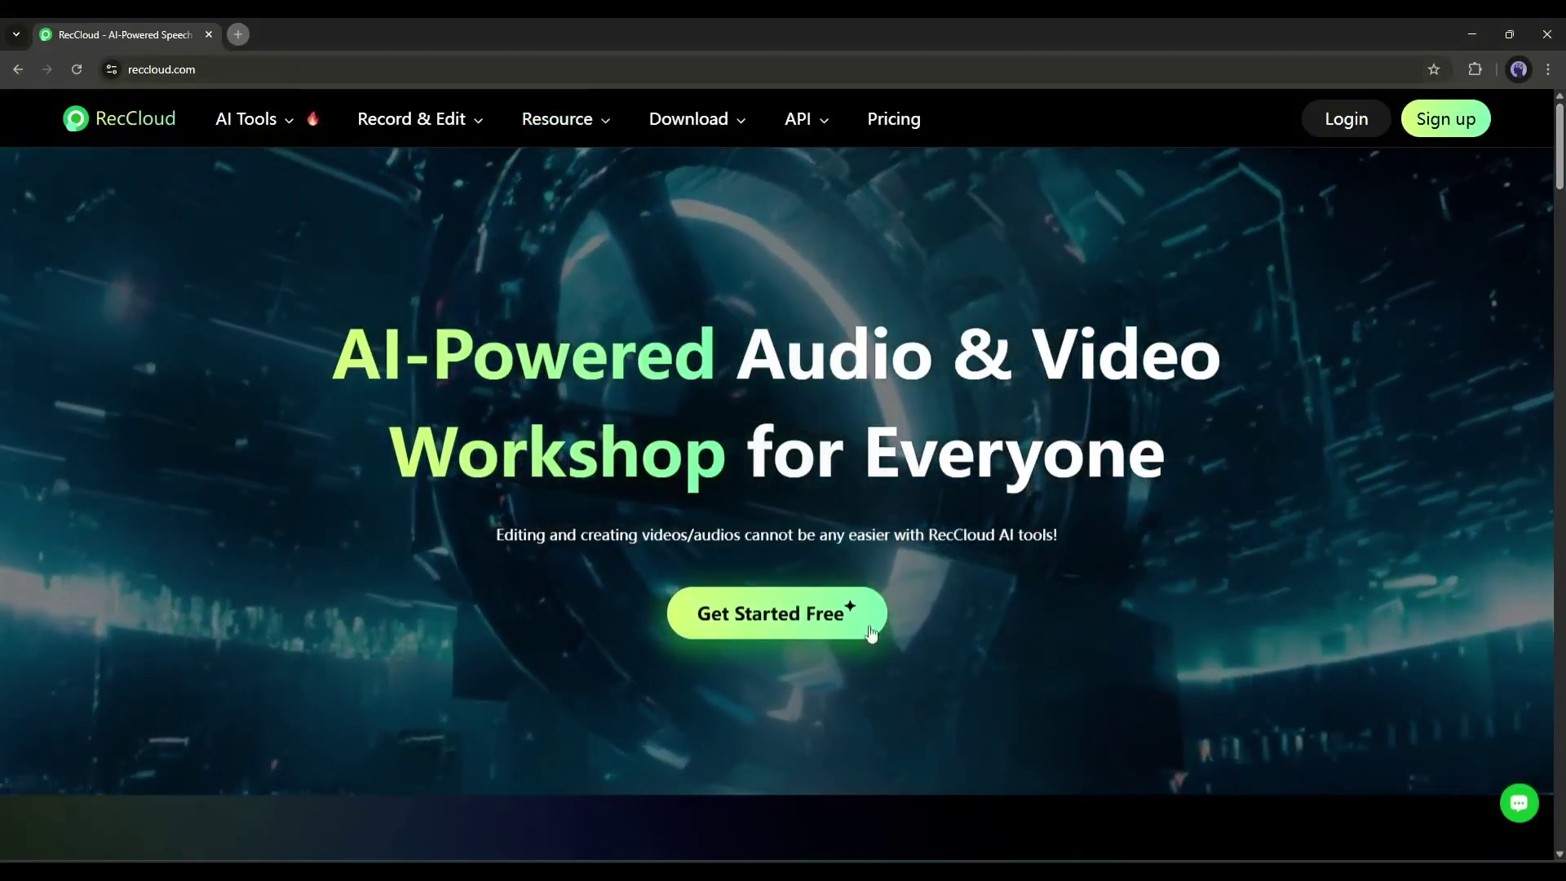
# Open the free AI tools page and begin signing up for a RecCloud account
pyautogui.click(799, 620)
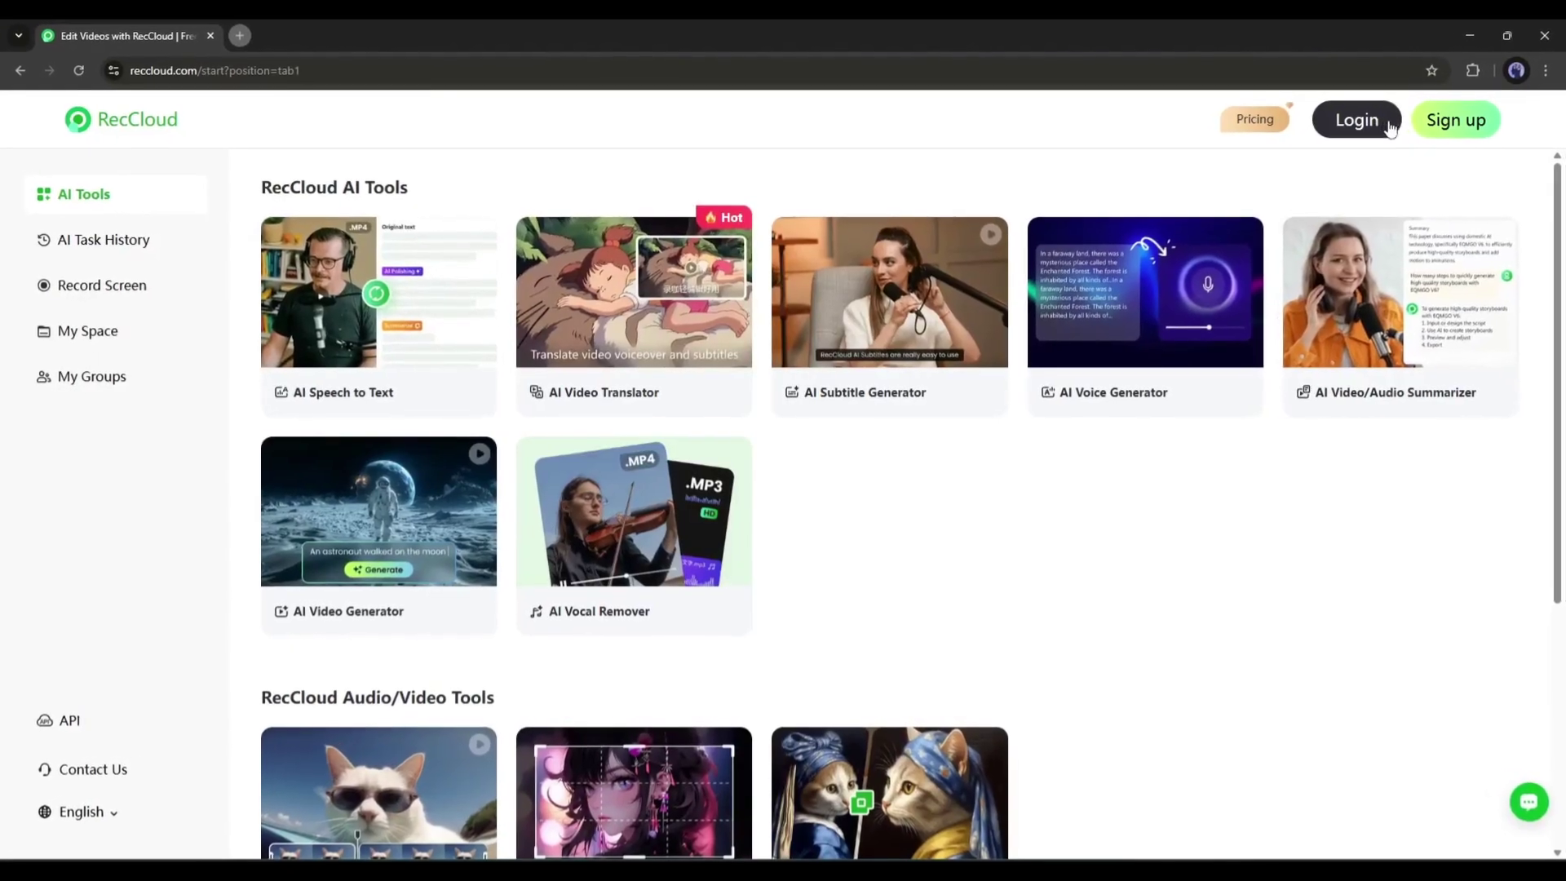
pyautogui.click(1464, 122)
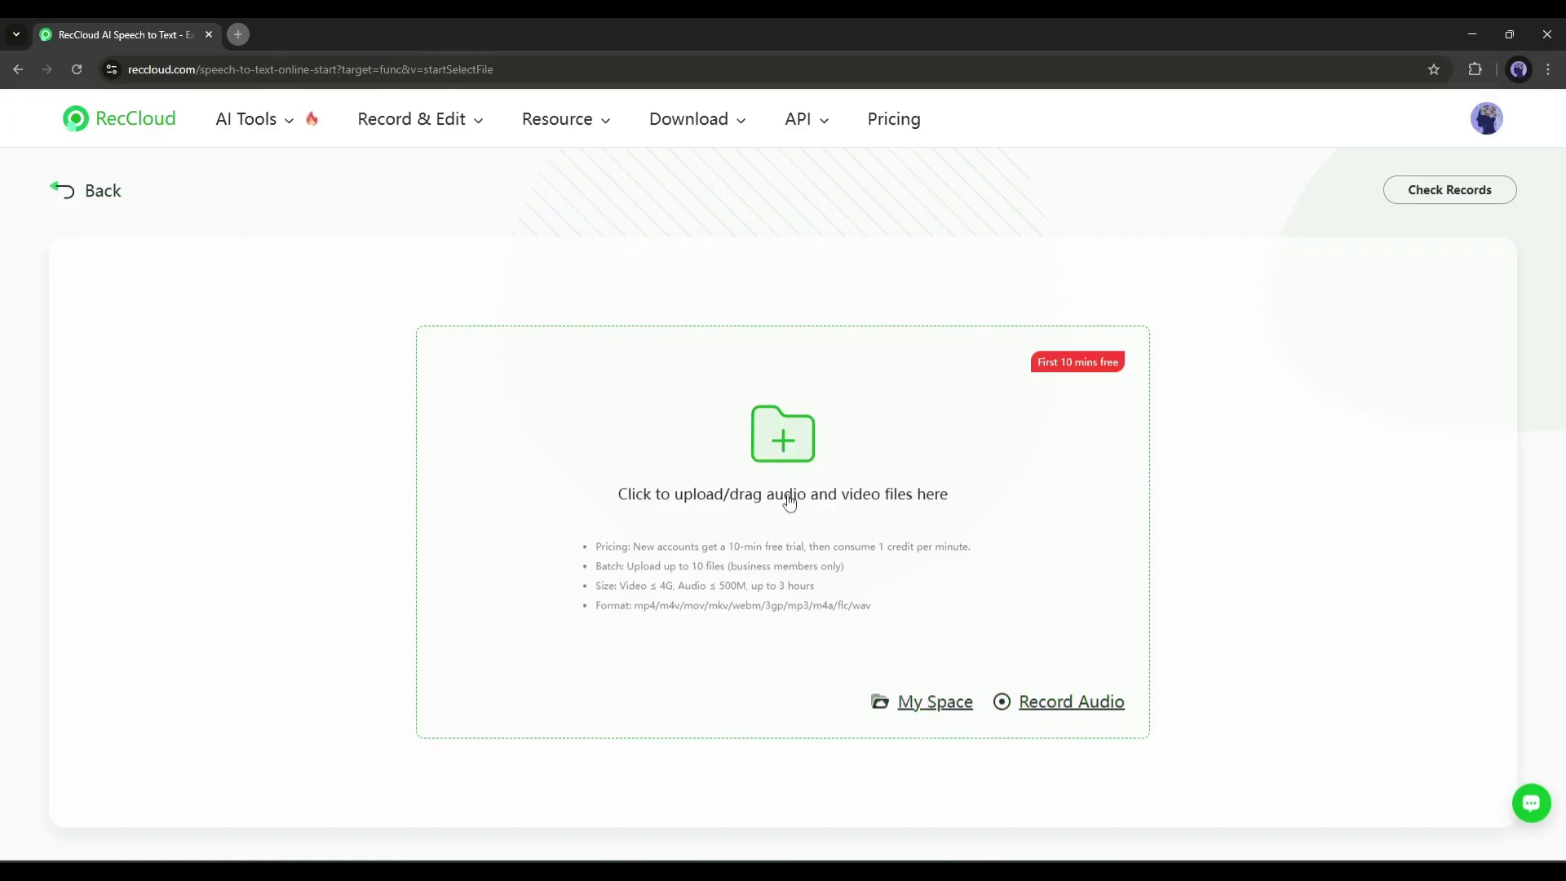
# Upload the dinosaur video to AI Speech to Text for transcription
pyautogui.click(784, 454)
pyautogui.doubleClick(787, 396)
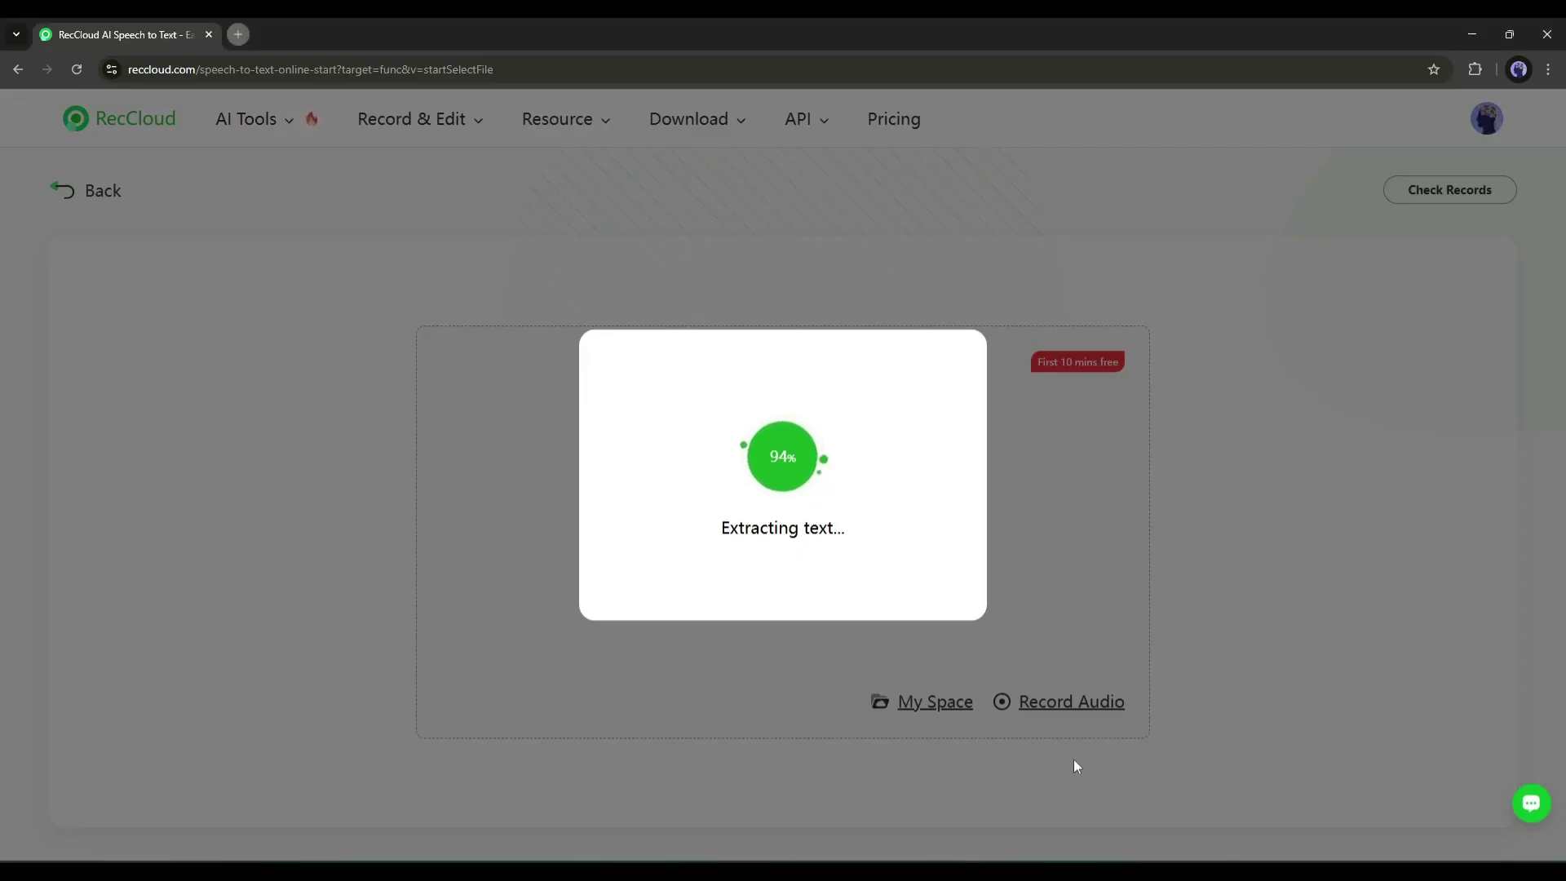
pyautogui.scroll(-1, 458, 432)
pyautogui.scroll(-3, 334, 586)
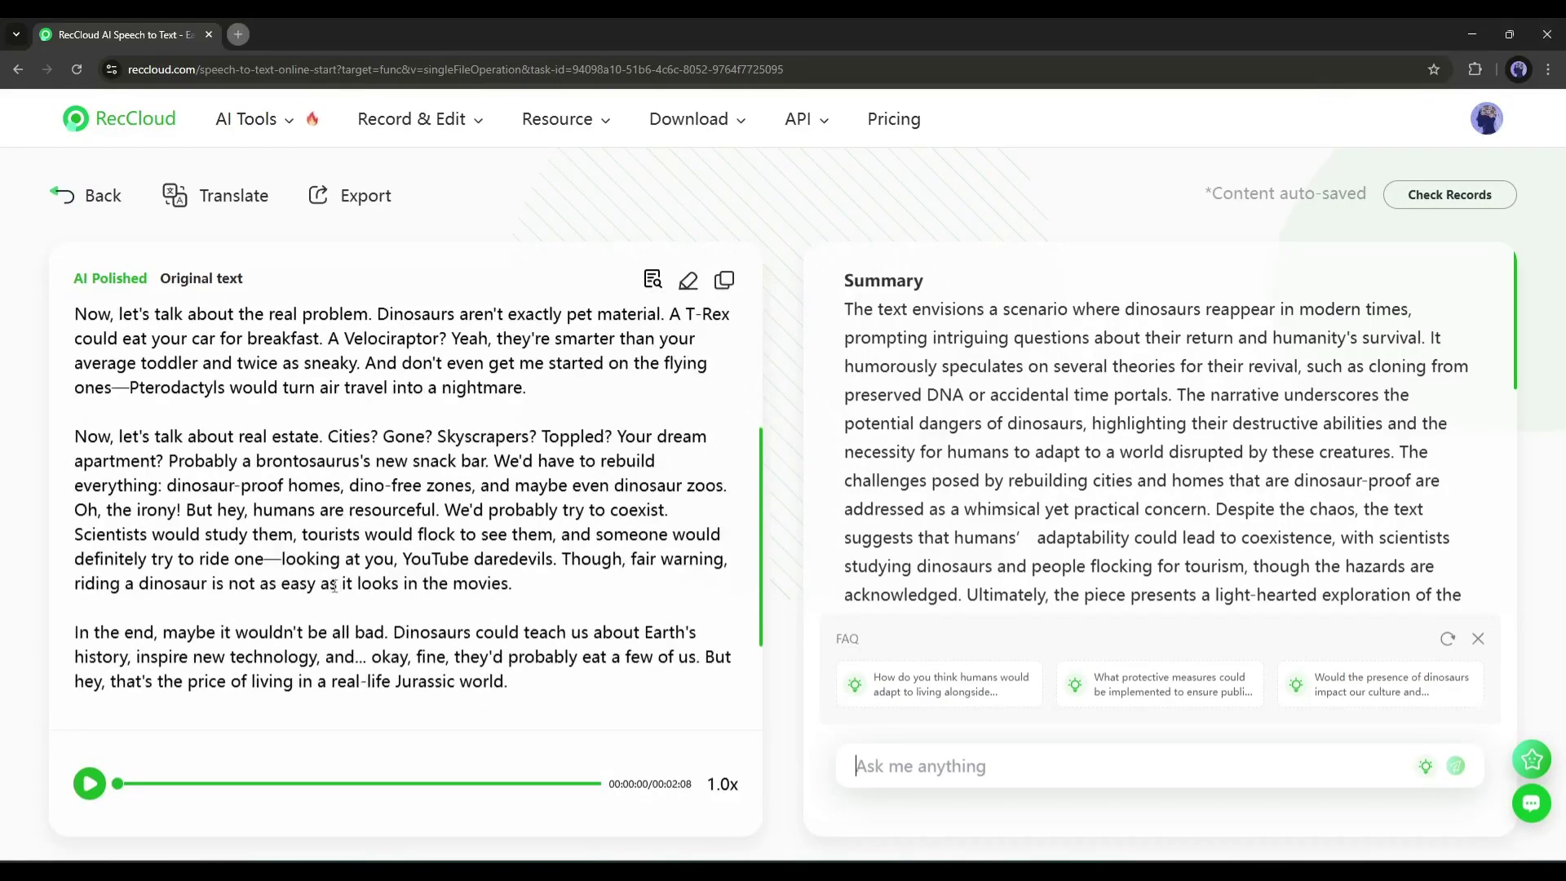
pyautogui.scroll(-2, 334, 586)
pyautogui.scroll(5, 187, 506)
pyautogui.scroll(1, 186, 506)
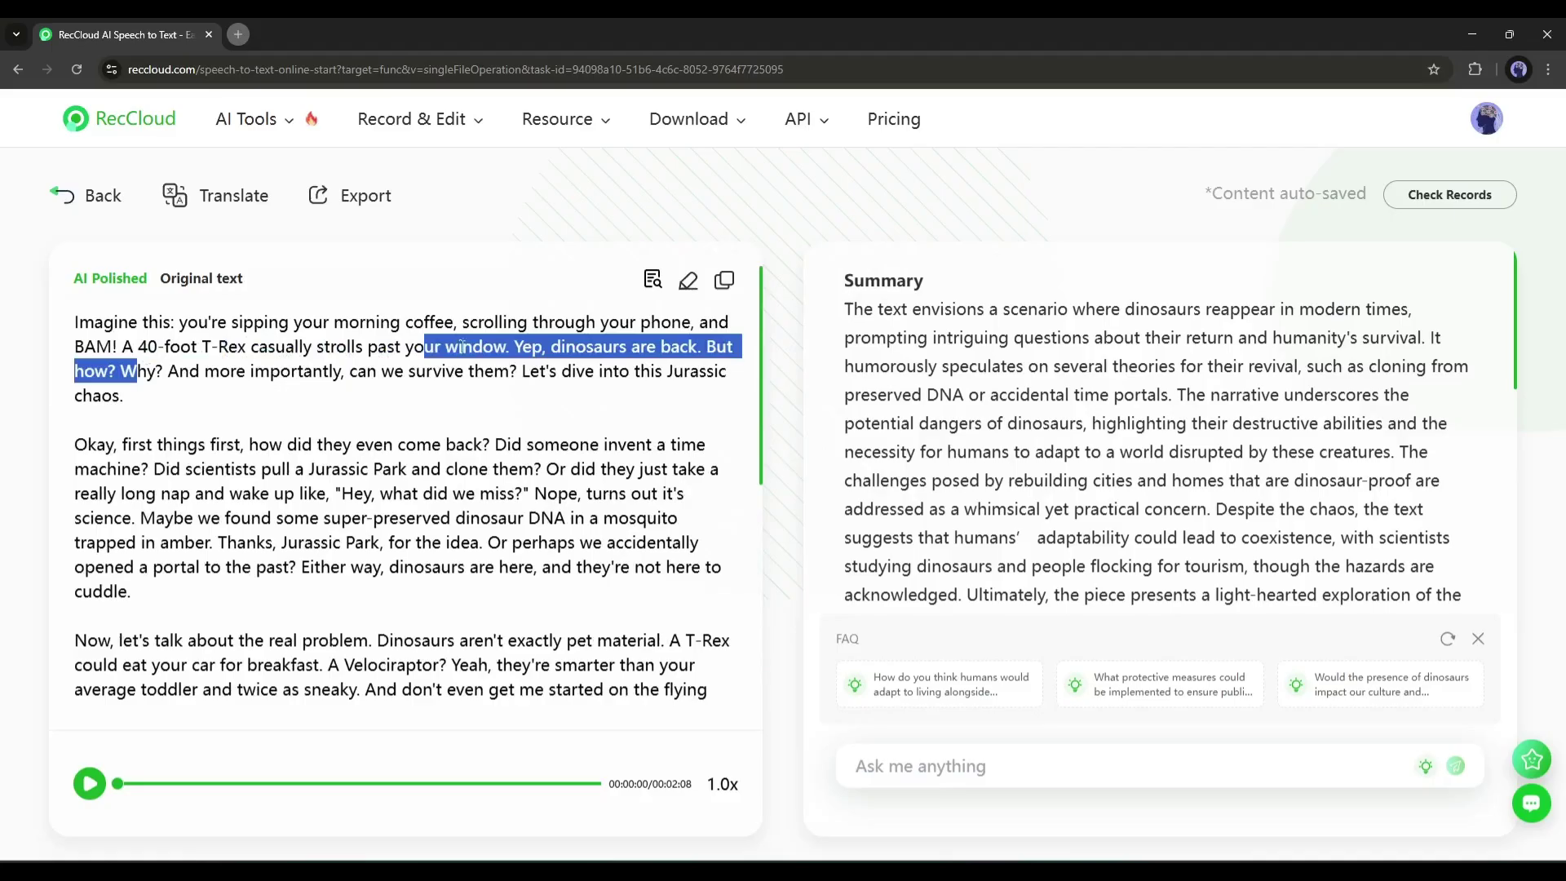
pyautogui.scroll(-2, 227, 591)
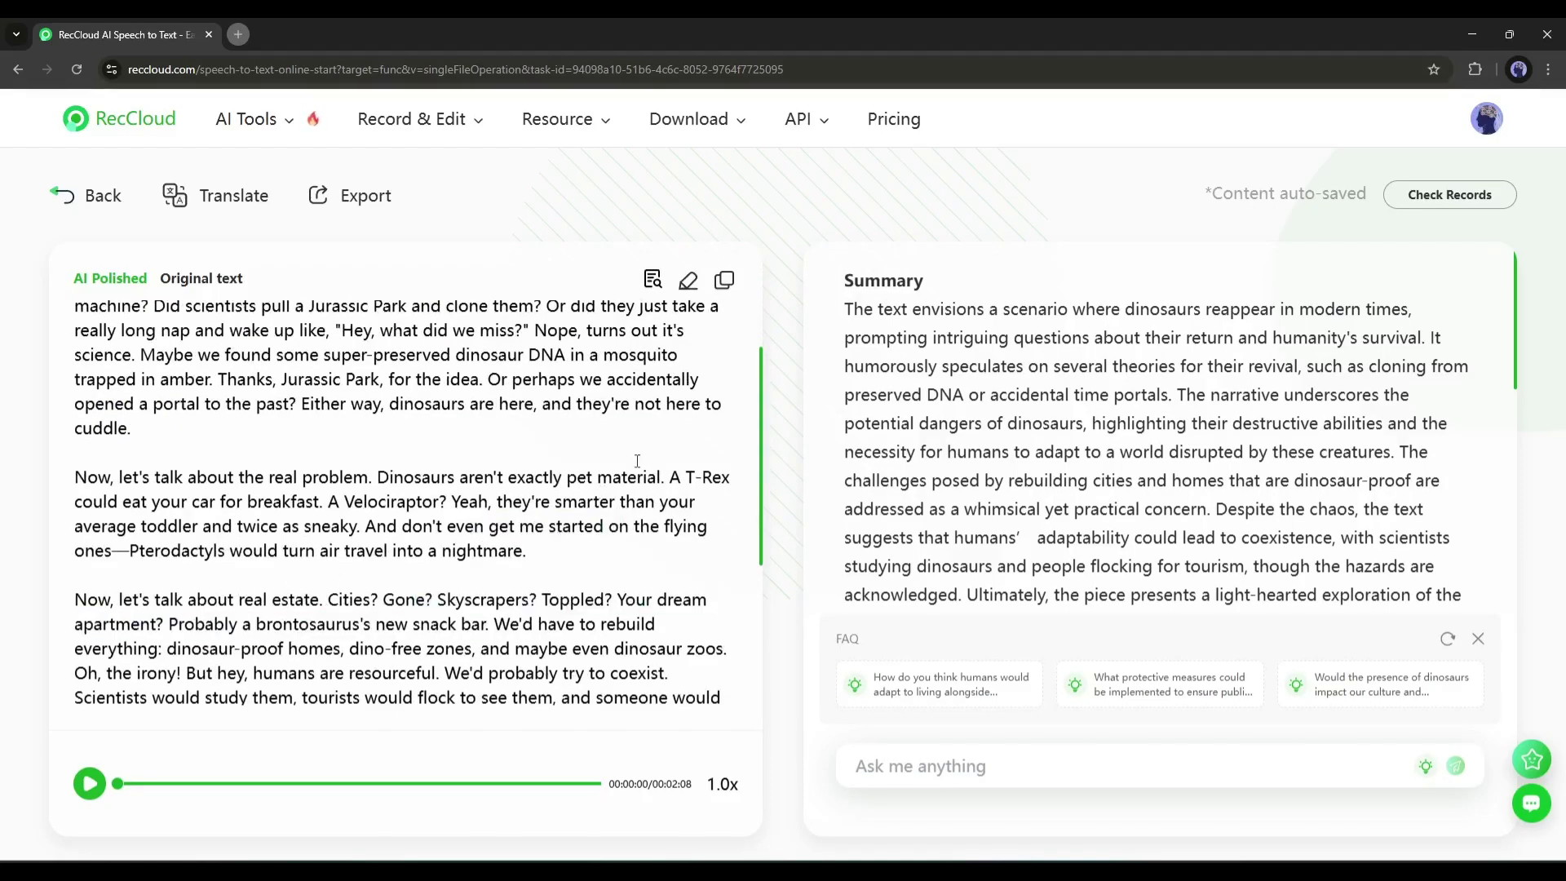
pyautogui.moveTo(76, 449)
pyautogui.mouseDown()
pyautogui.moveTo(348, 476)
pyautogui.moveTo(416, 525)
pyautogui.mouseUp()
pyautogui.click(416, 524)
pyautogui.moveTo(304, 500); pyautogui.dragTo(496, 500)
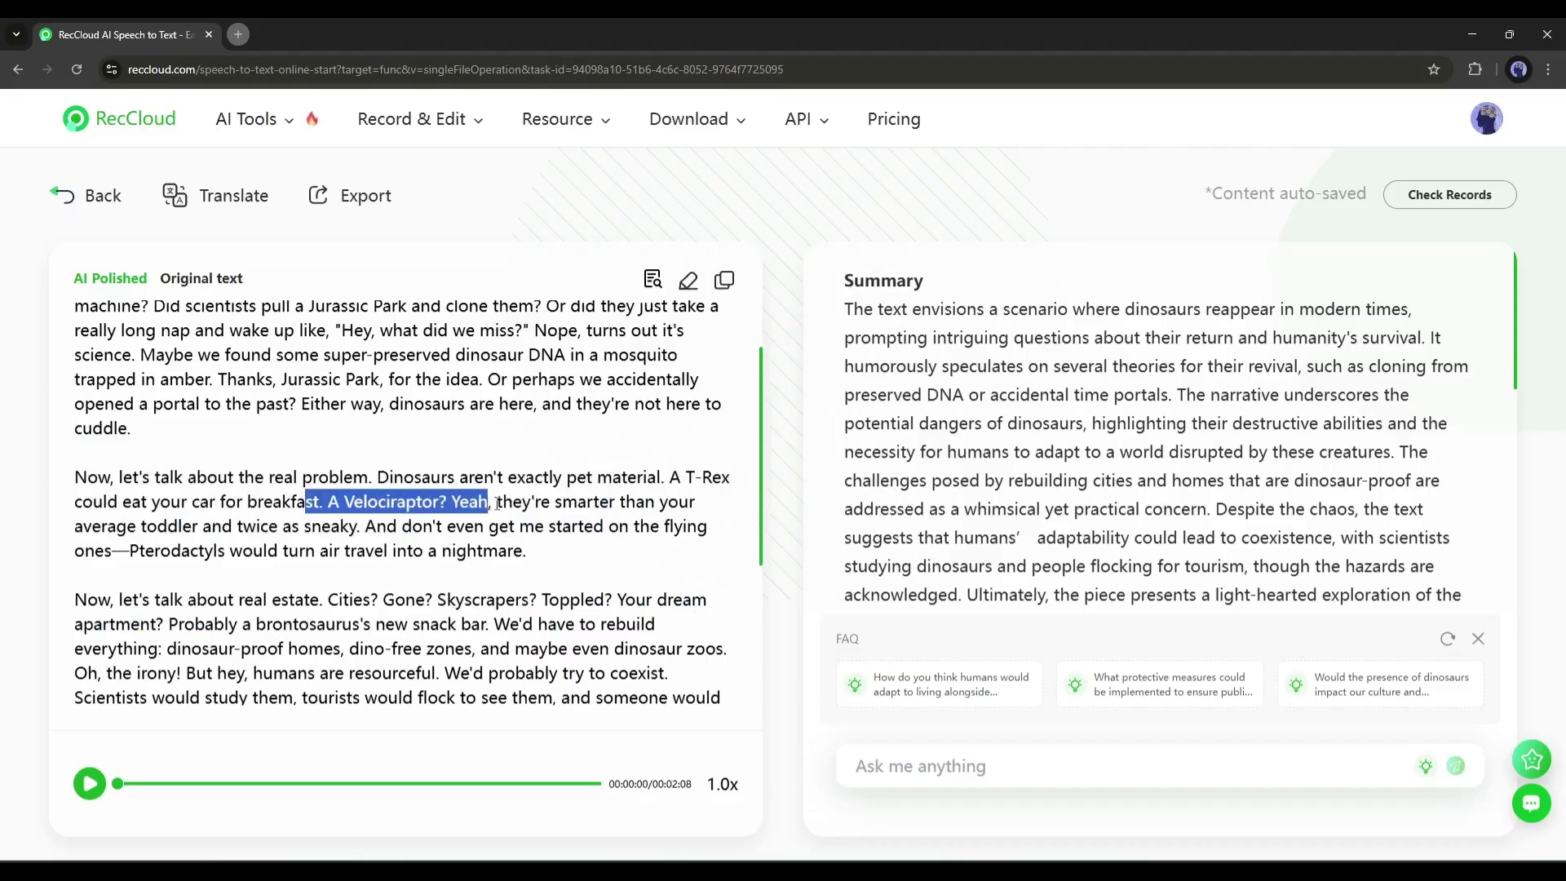
pyautogui.scroll(-3, 485, 583)
pyautogui.scroll(4, 368, 526)
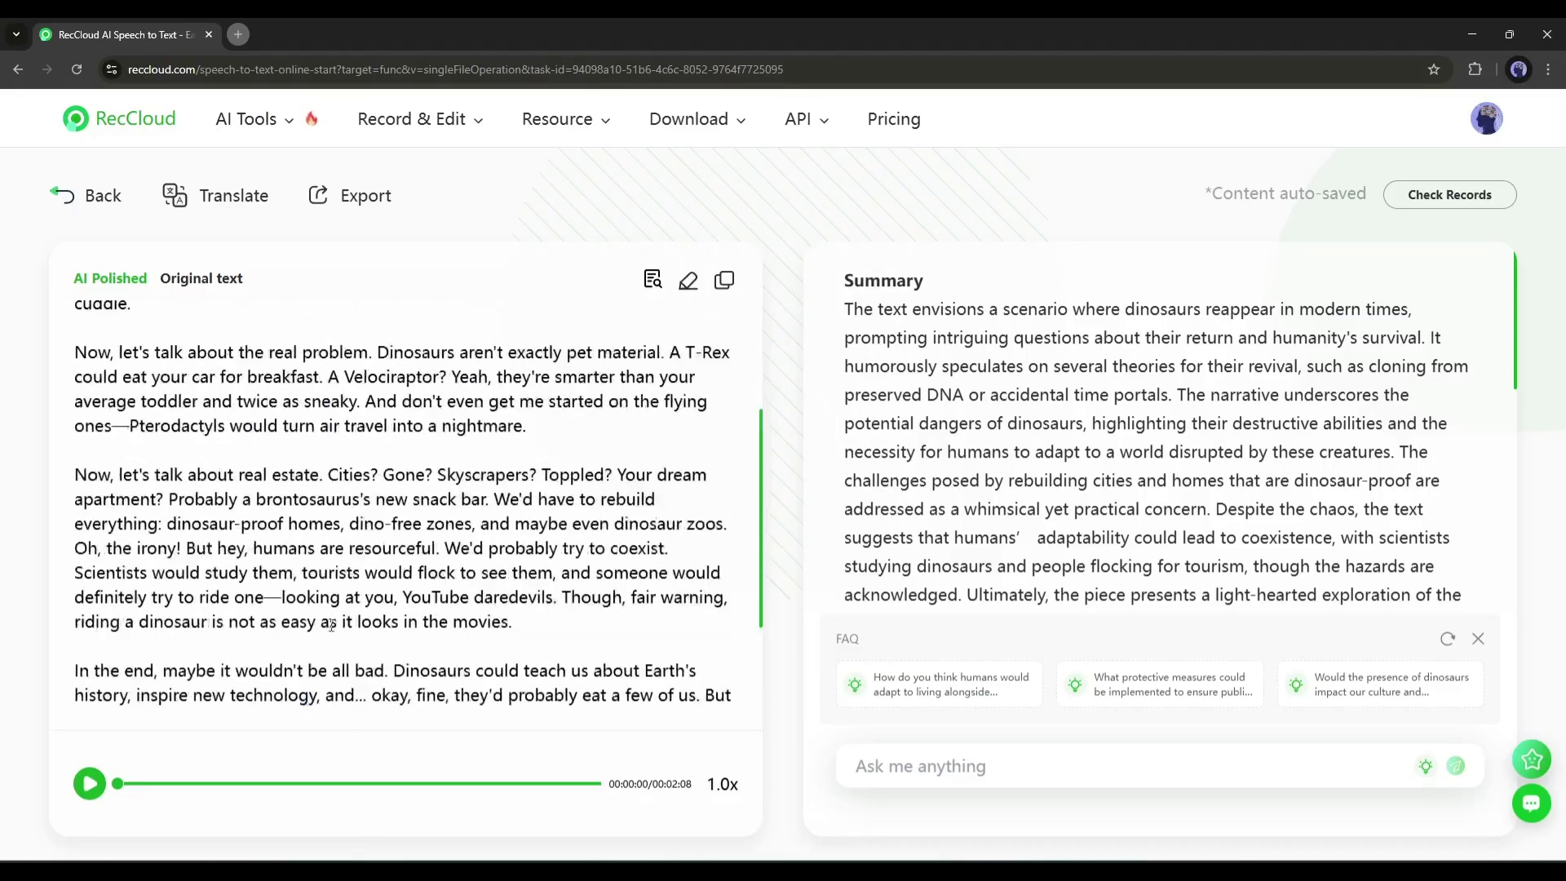
pyautogui.click(229, 281)
pyautogui.scroll(-3, 315, 444)
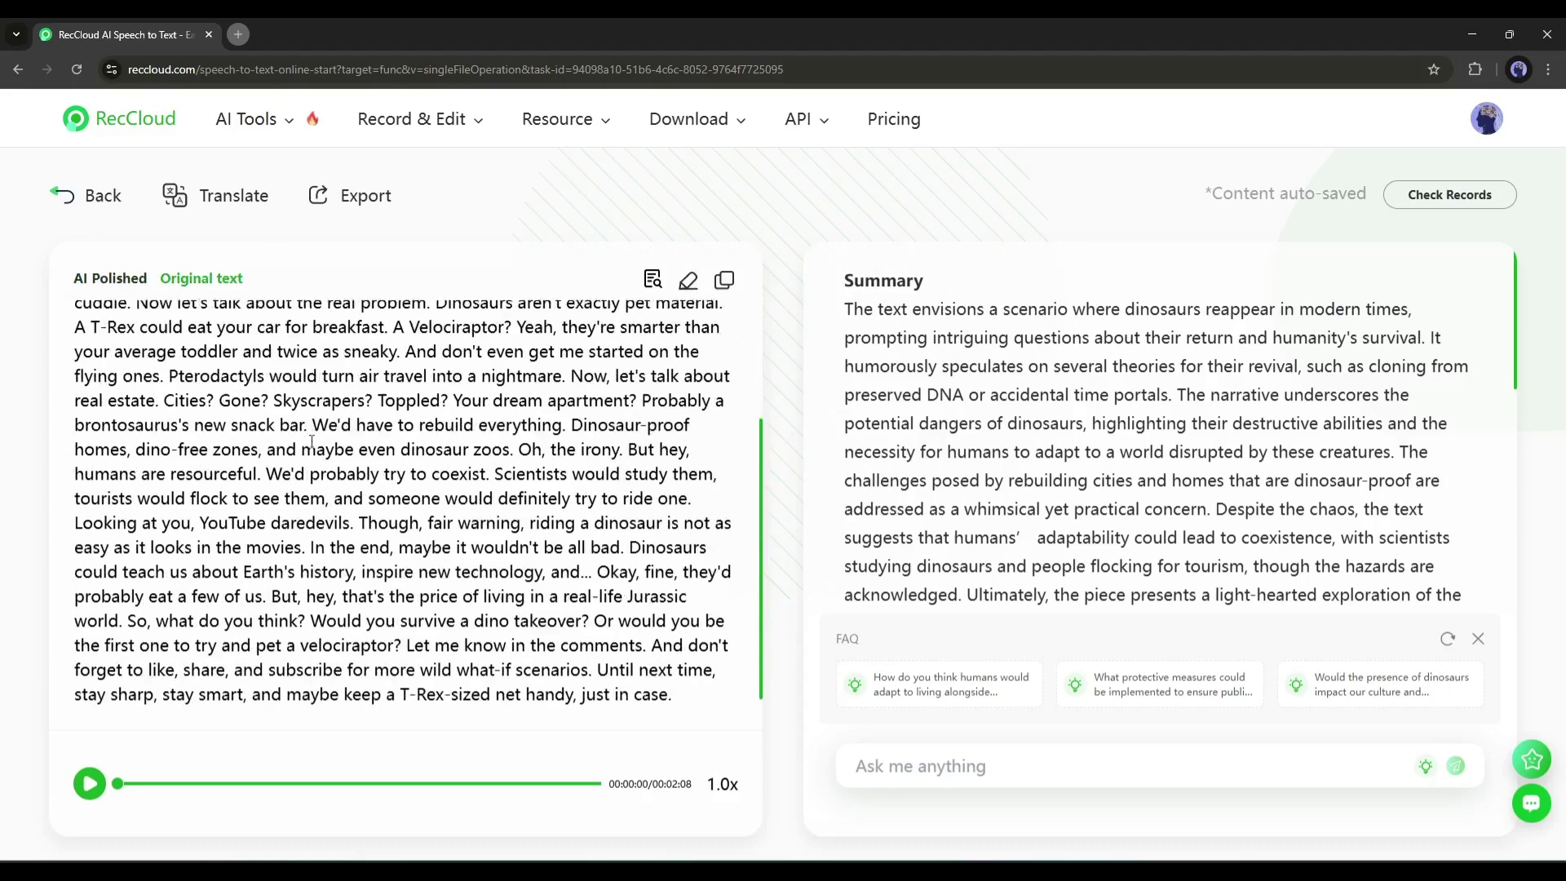
pyautogui.scroll(3, 315, 444)
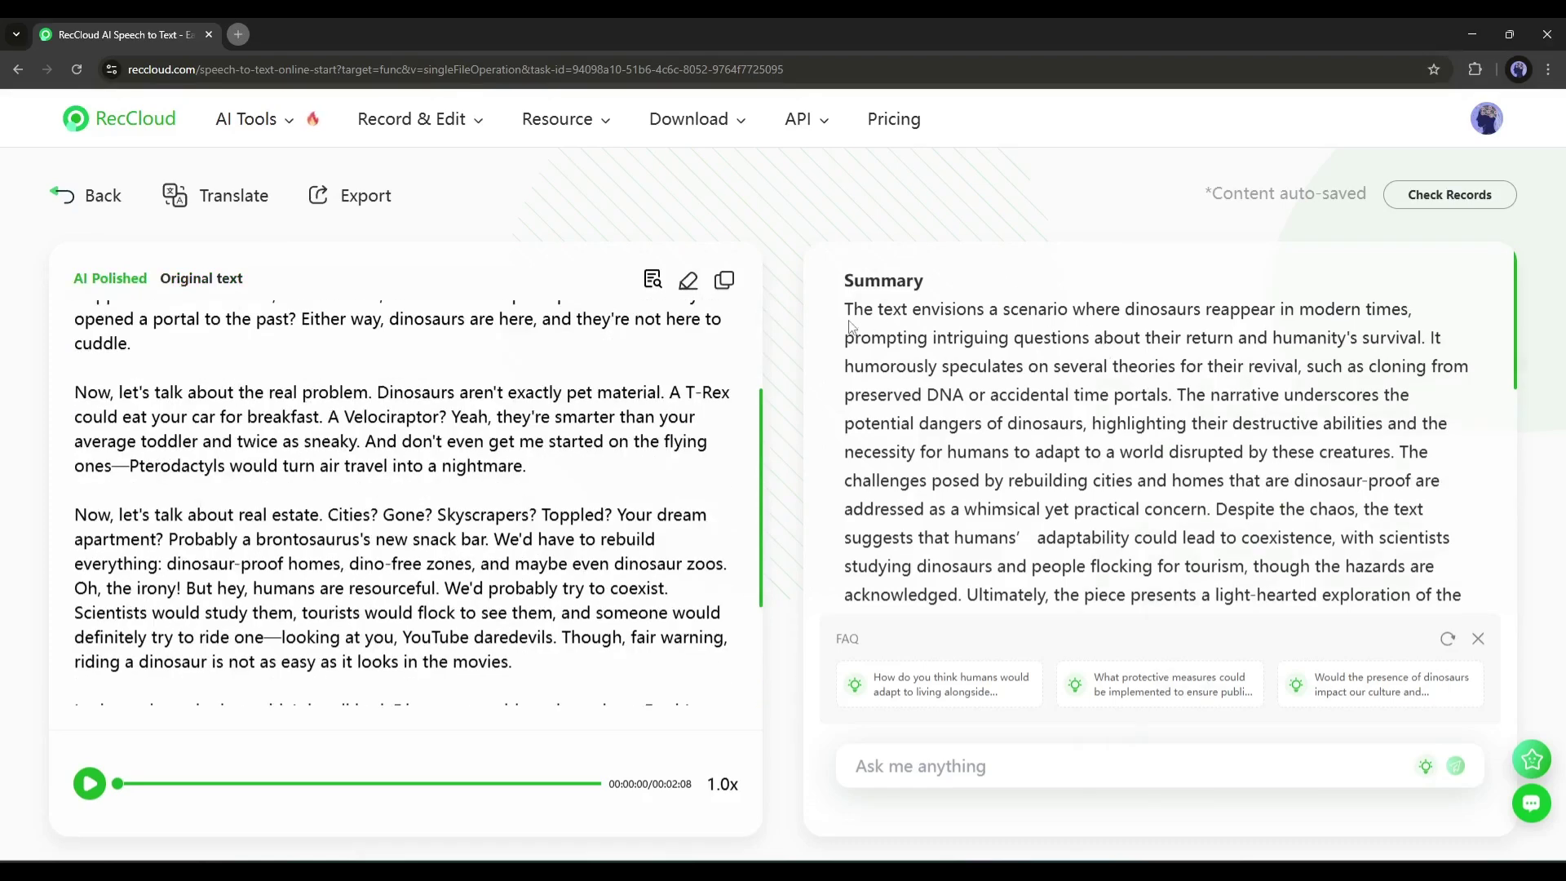
pyautogui.moveTo(844, 307); pyautogui.dragTo(1244, 442)
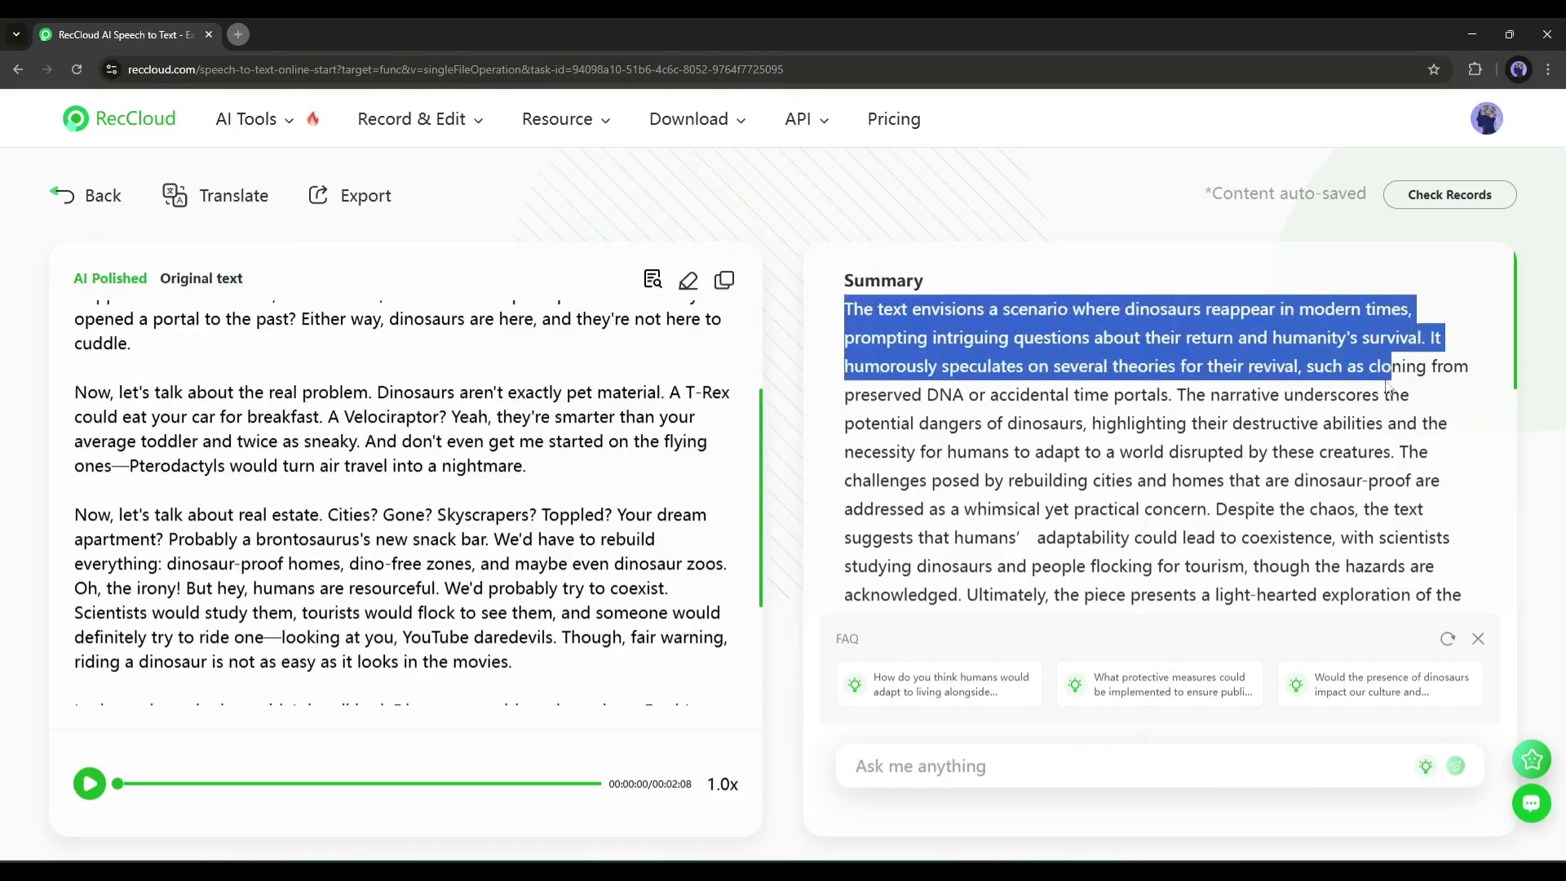
pyautogui.click(1244, 445)
pyautogui.scroll(-2, 1195, 447)
pyautogui.scroll(1, 1087, 438)
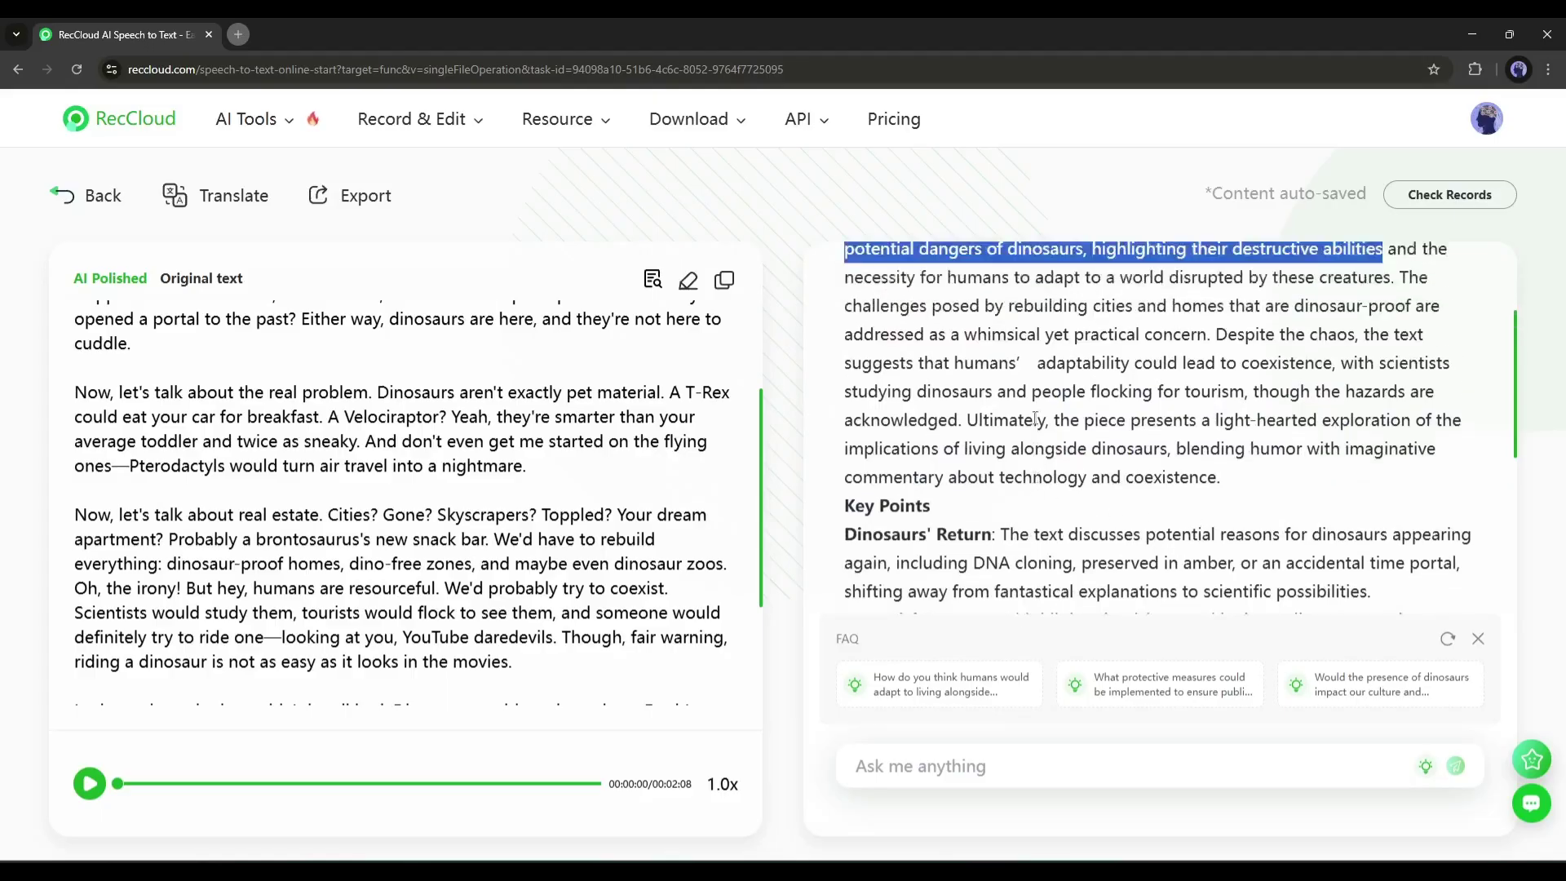
pyautogui.scroll(1, 1065, 431)
pyautogui.scroll(-2, 1040, 422)
pyautogui.scroll(-1, 1020, 416)
pyautogui.scroll(-1, 1019, 416)
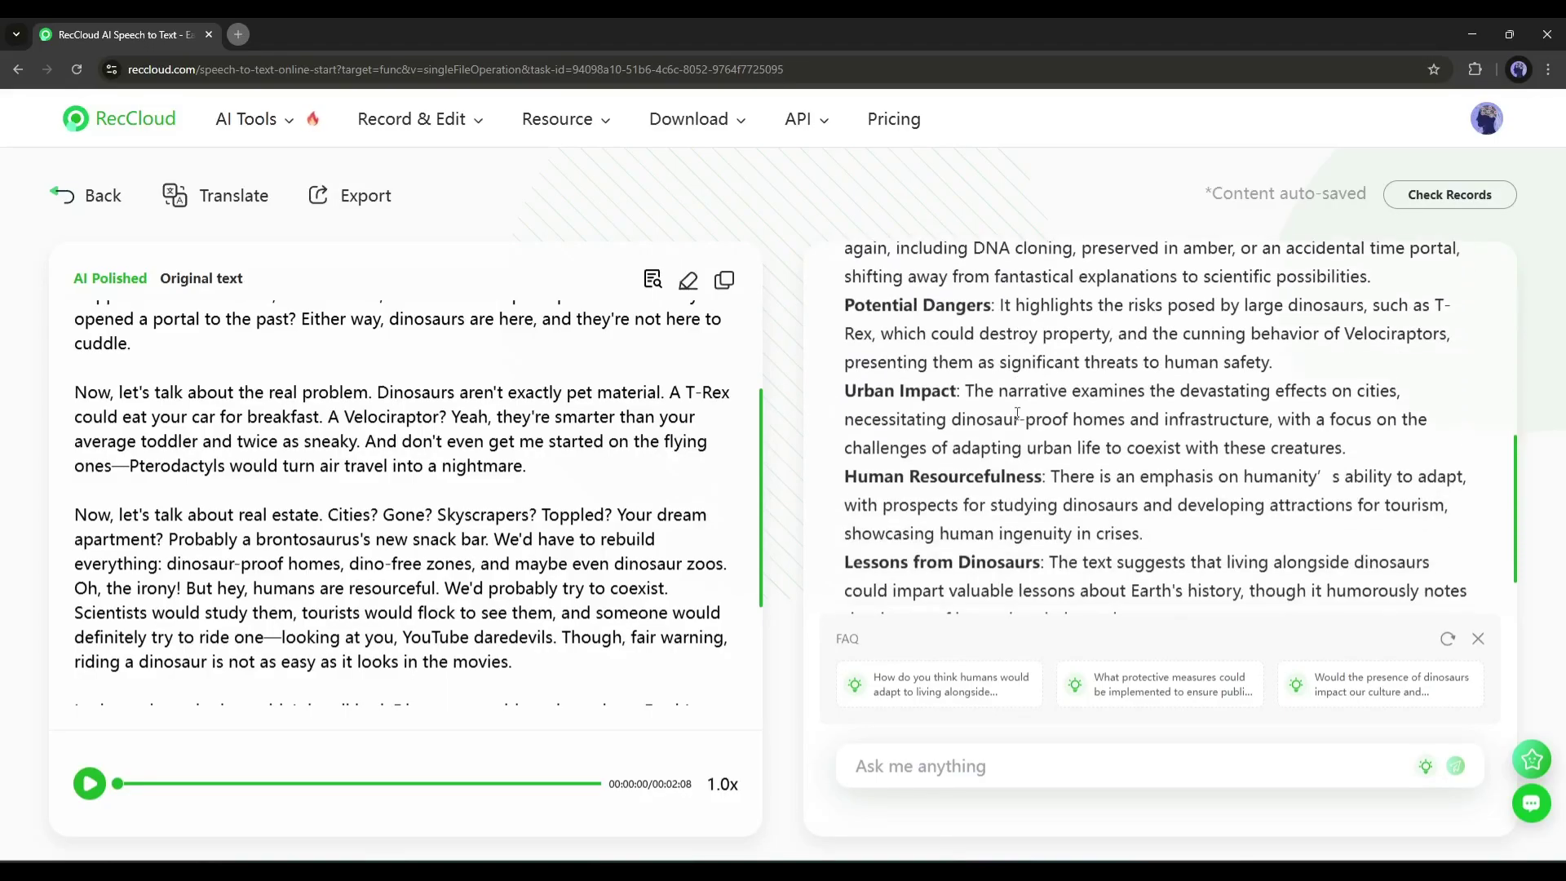
pyautogui.scroll(-1, 1020, 403)
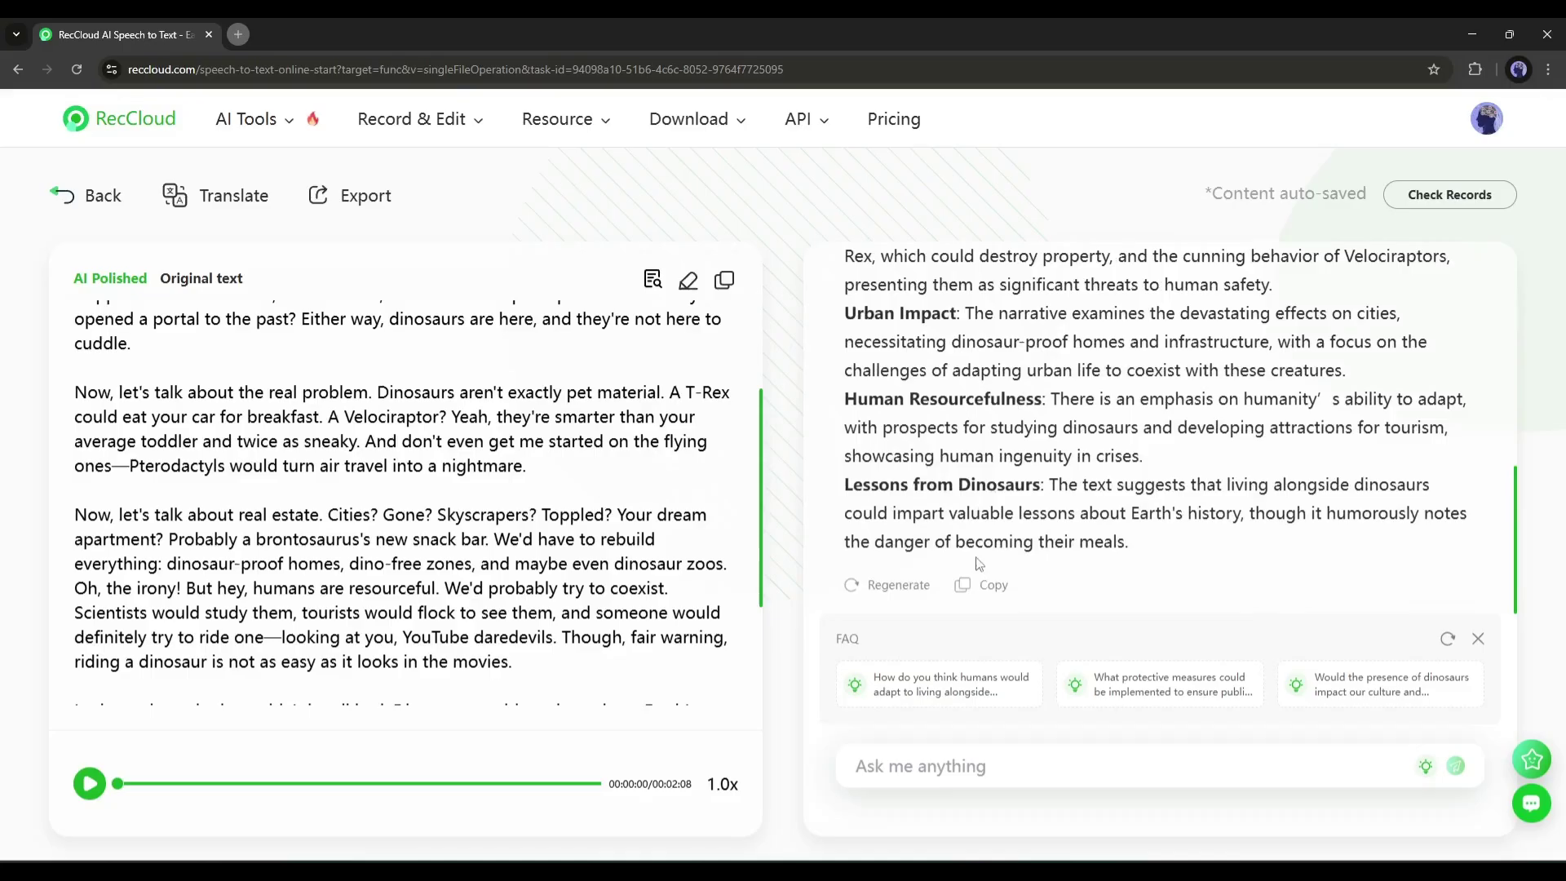
pyautogui.scroll(3, 959, 541)
pyautogui.scroll(2, 959, 538)
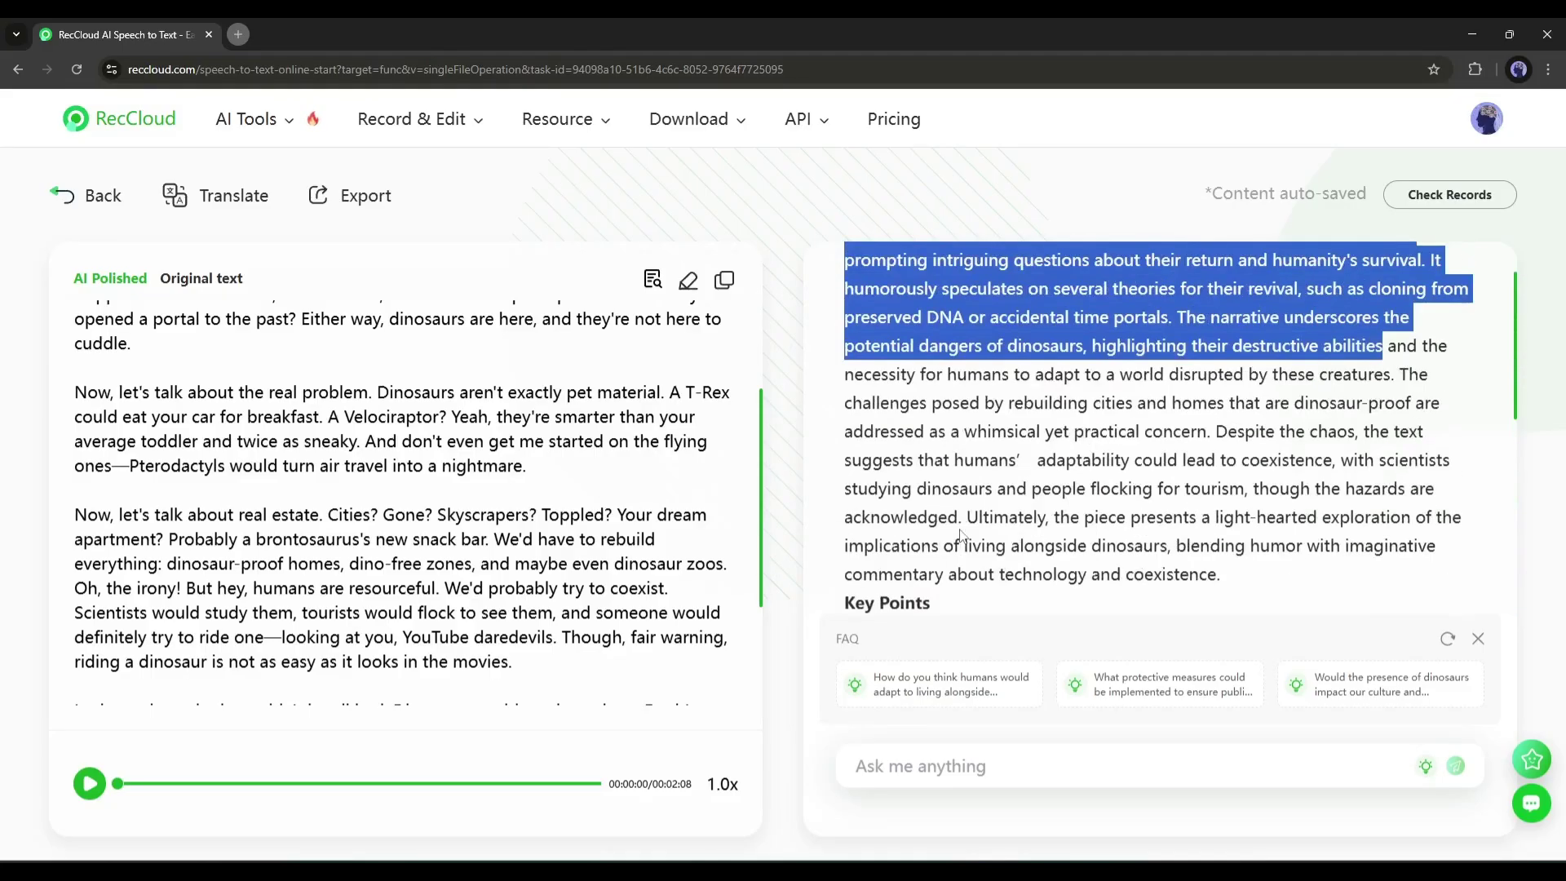
pyautogui.scroll(1, 960, 533)
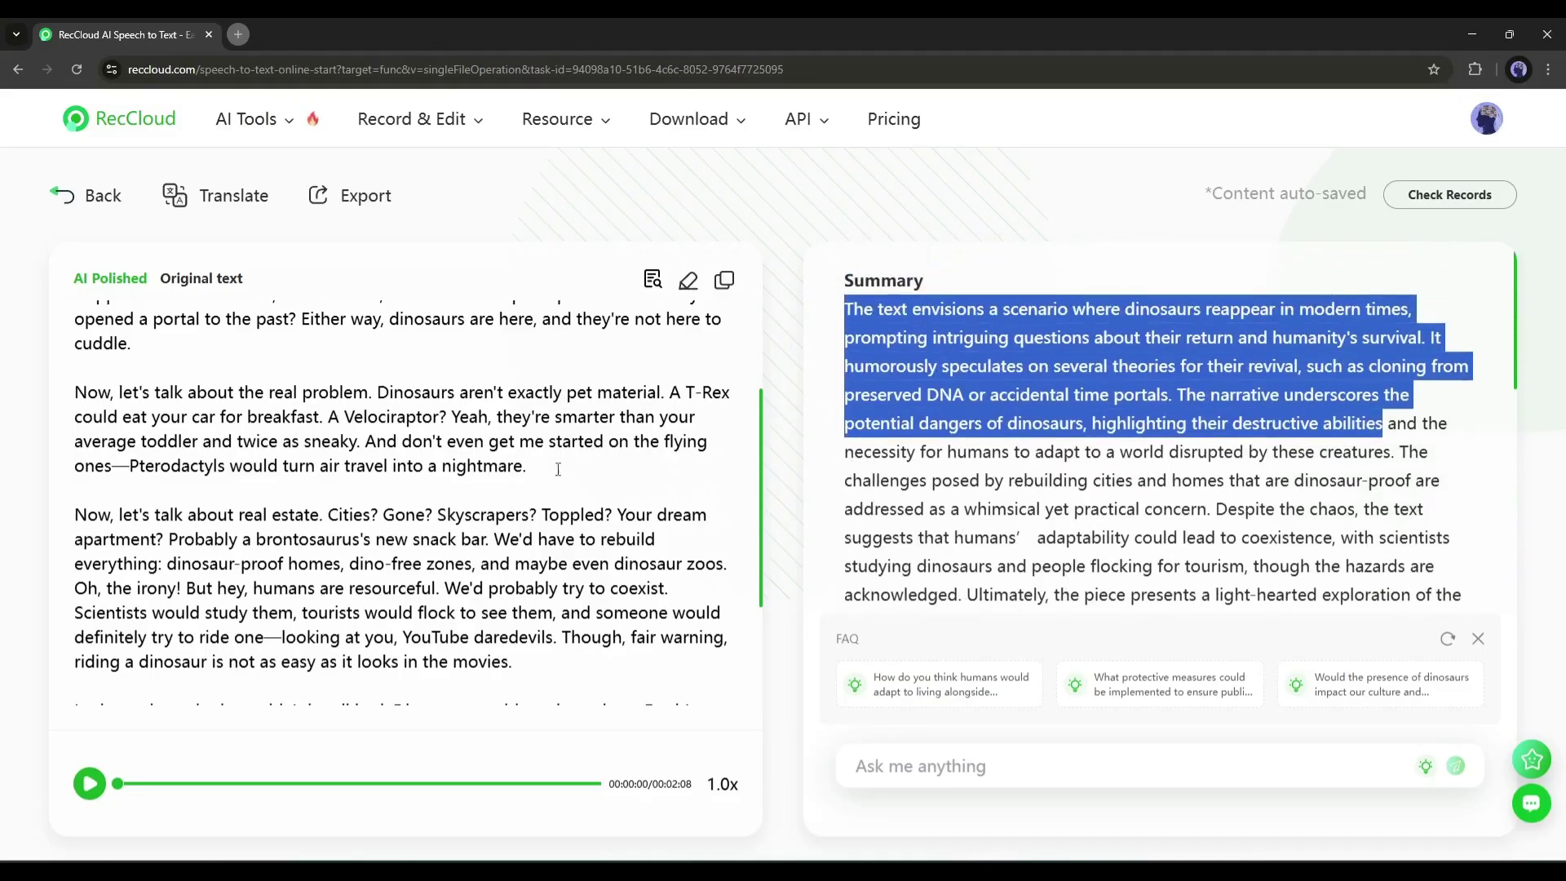
pyautogui.scroll(3, 558, 469)
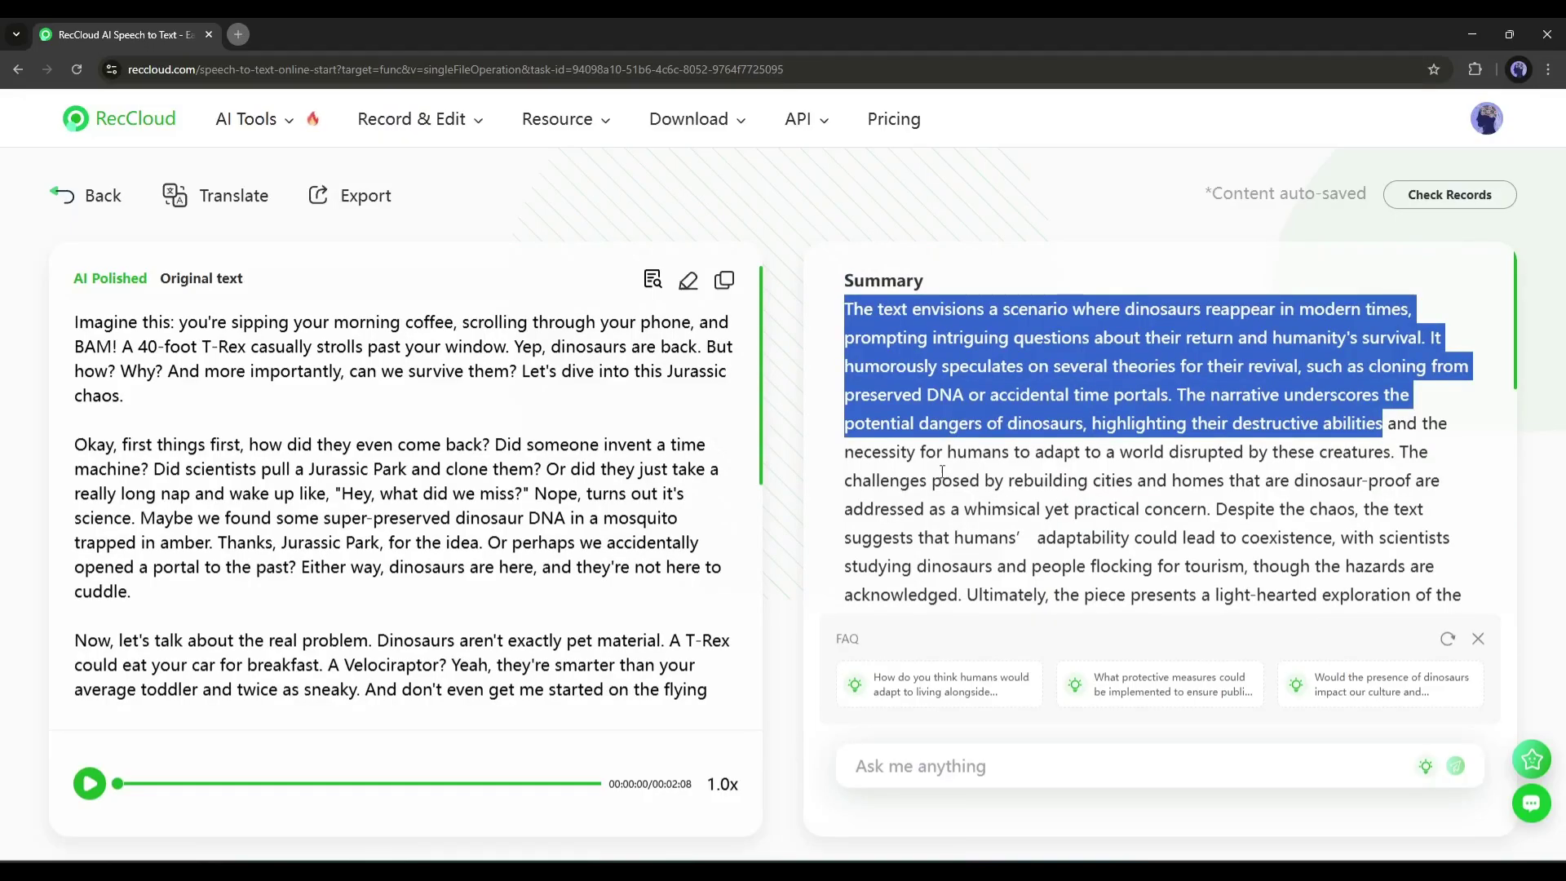
# Translate the dinosaur transcript and summary into Portuguese, then return to the AI tools list
pyautogui.click(316, 361)
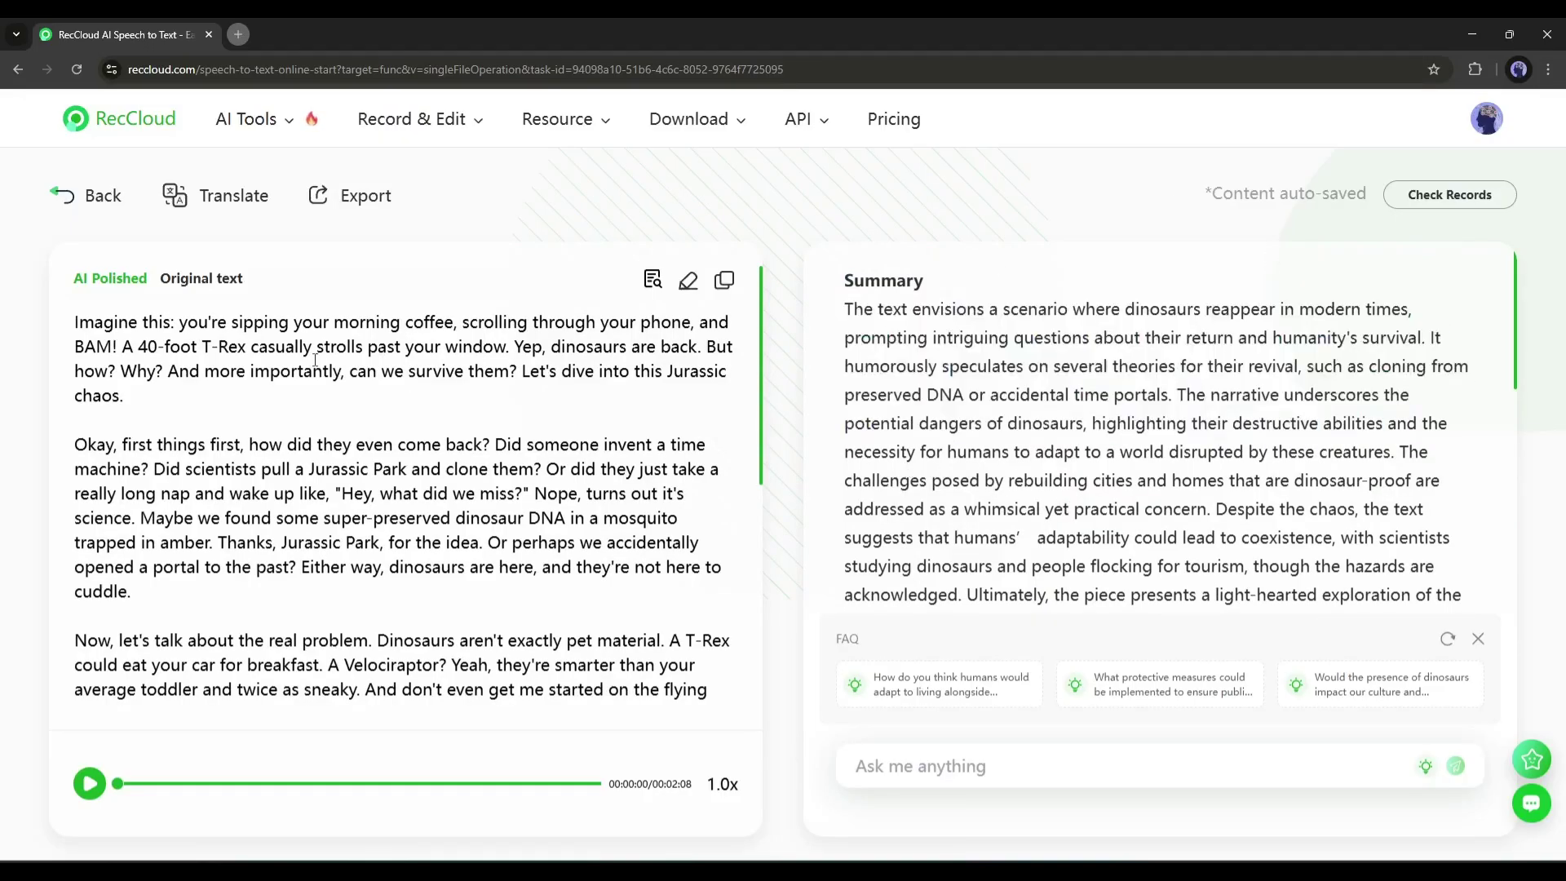
pyautogui.click(211, 209)
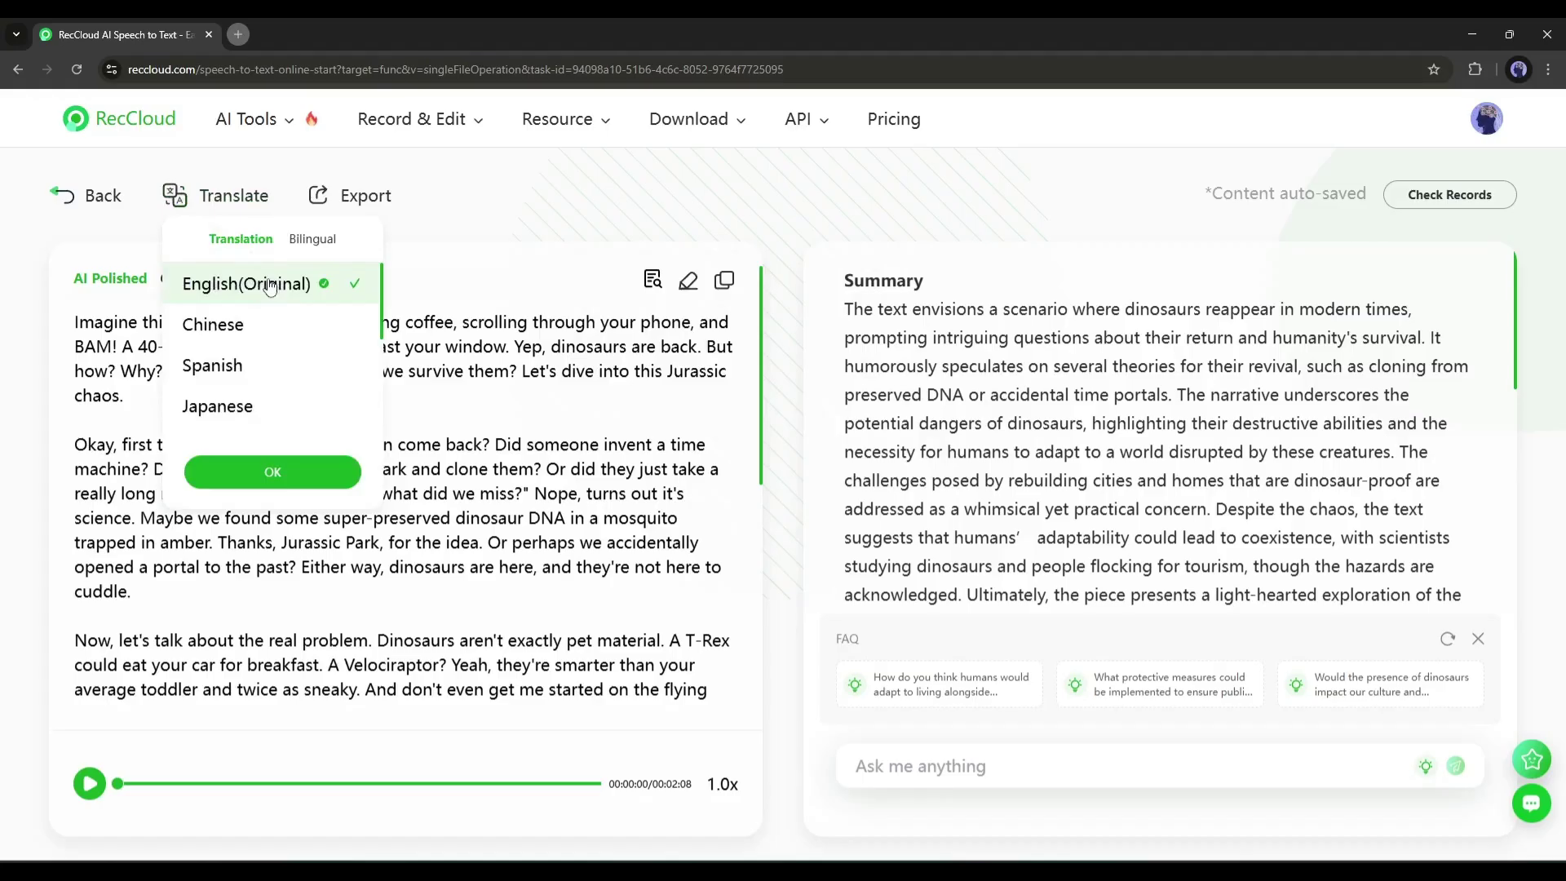
pyautogui.scroll(-1, 270, 286)
pyautogui.scroll(-1, 269, 284)
pyautogui.scroll(-1, 270, 285)
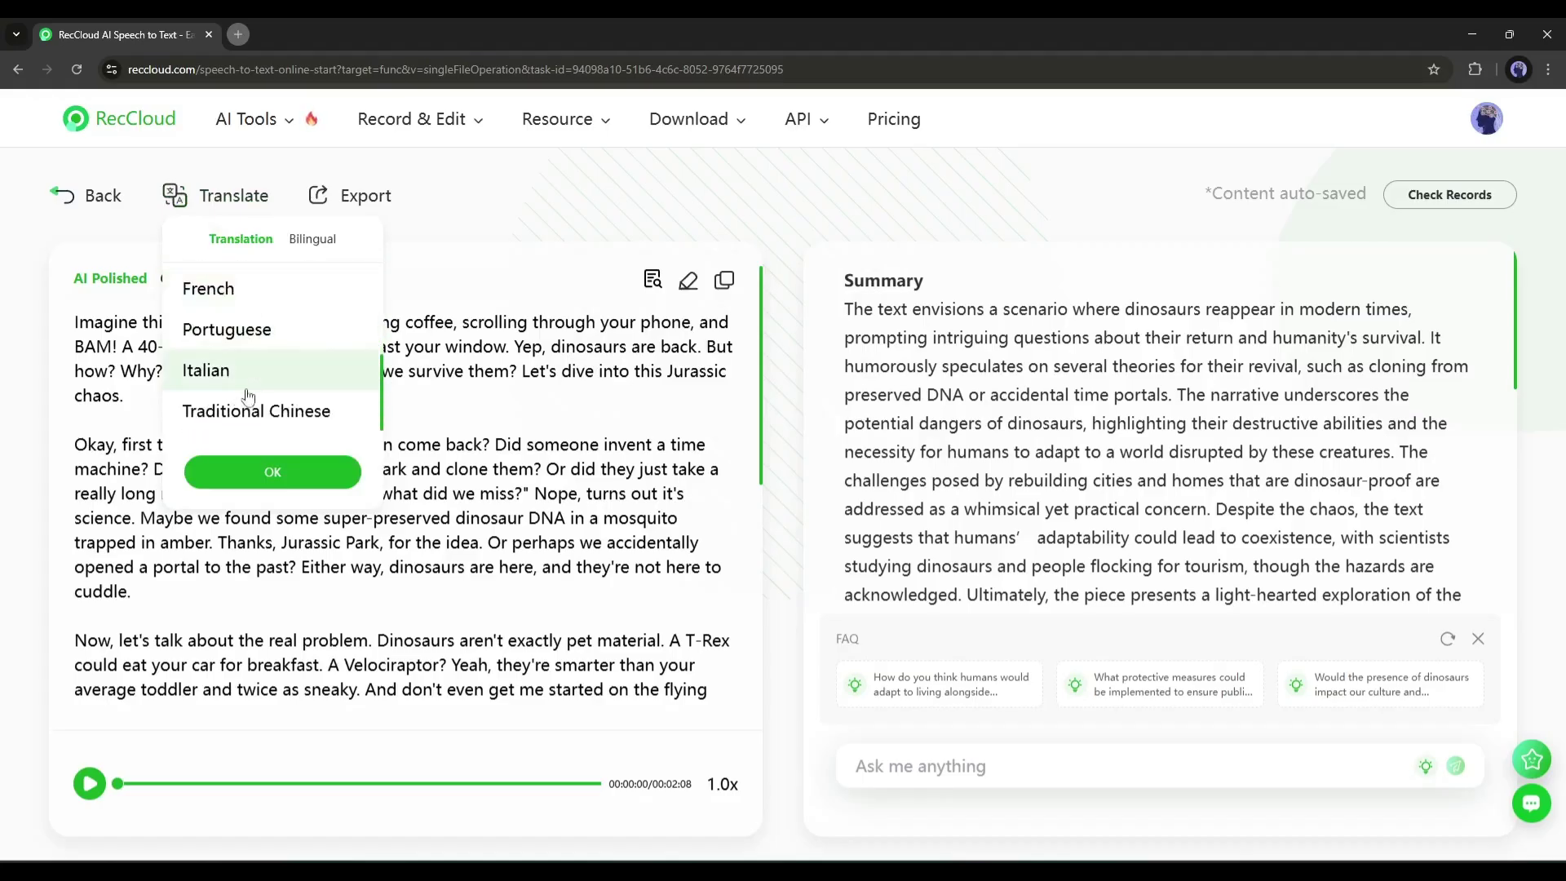
pyautogui.scroll(1, 245, 411)
pyautogui.scroll(-1, 272, 368)
pyautogui.scroll(-1, 270, 321)
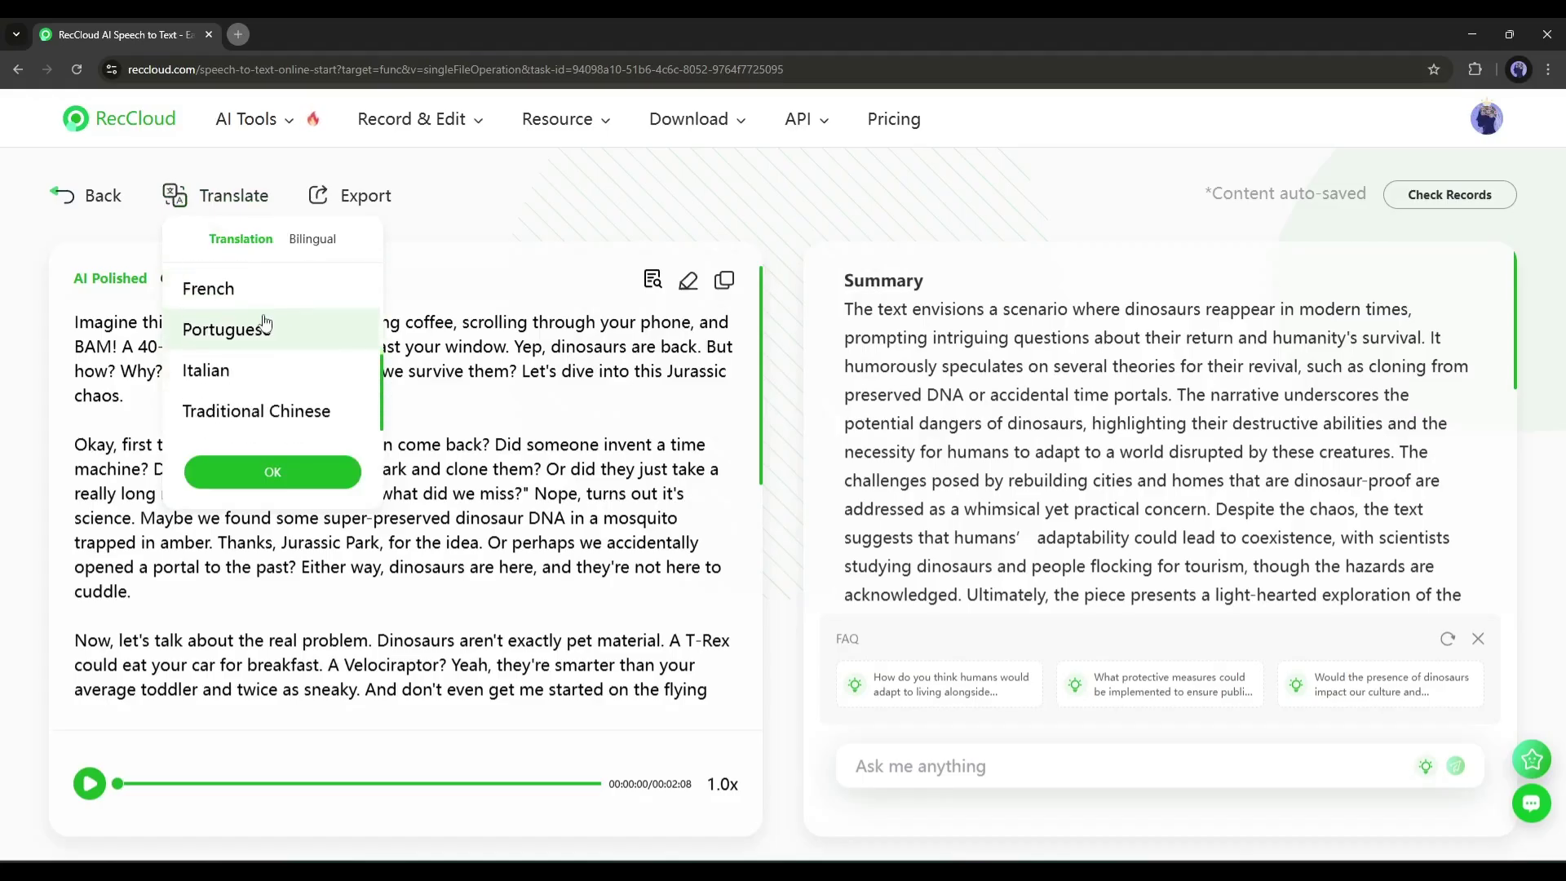
pyautogui.click(302, 476)
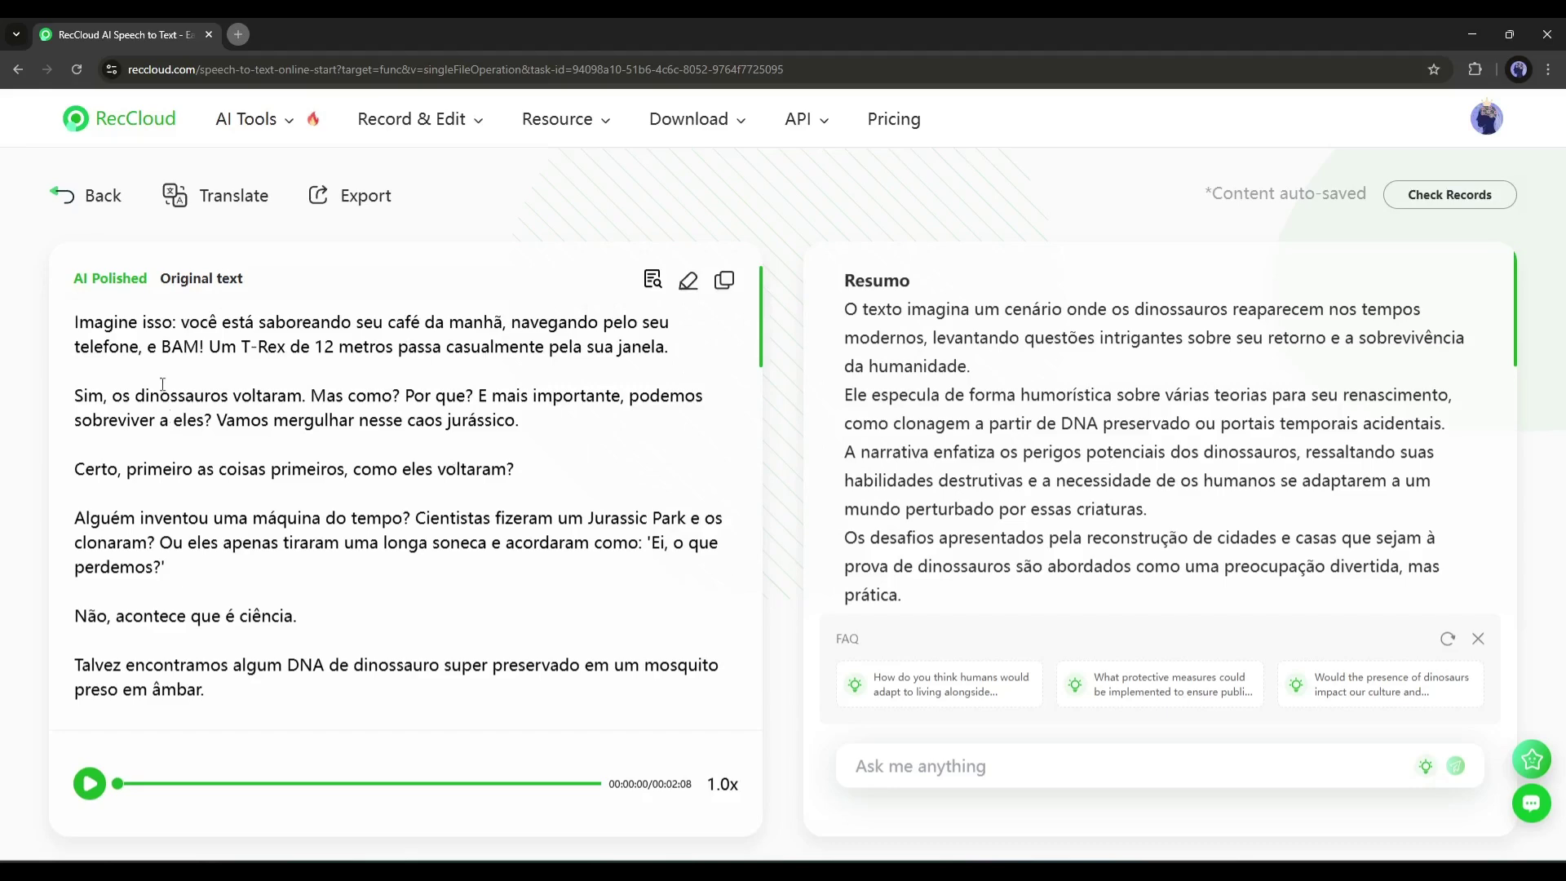
pyautogui.scroll(-2, 331, 444)
pyautogui.scroll(-5, 255, 549)
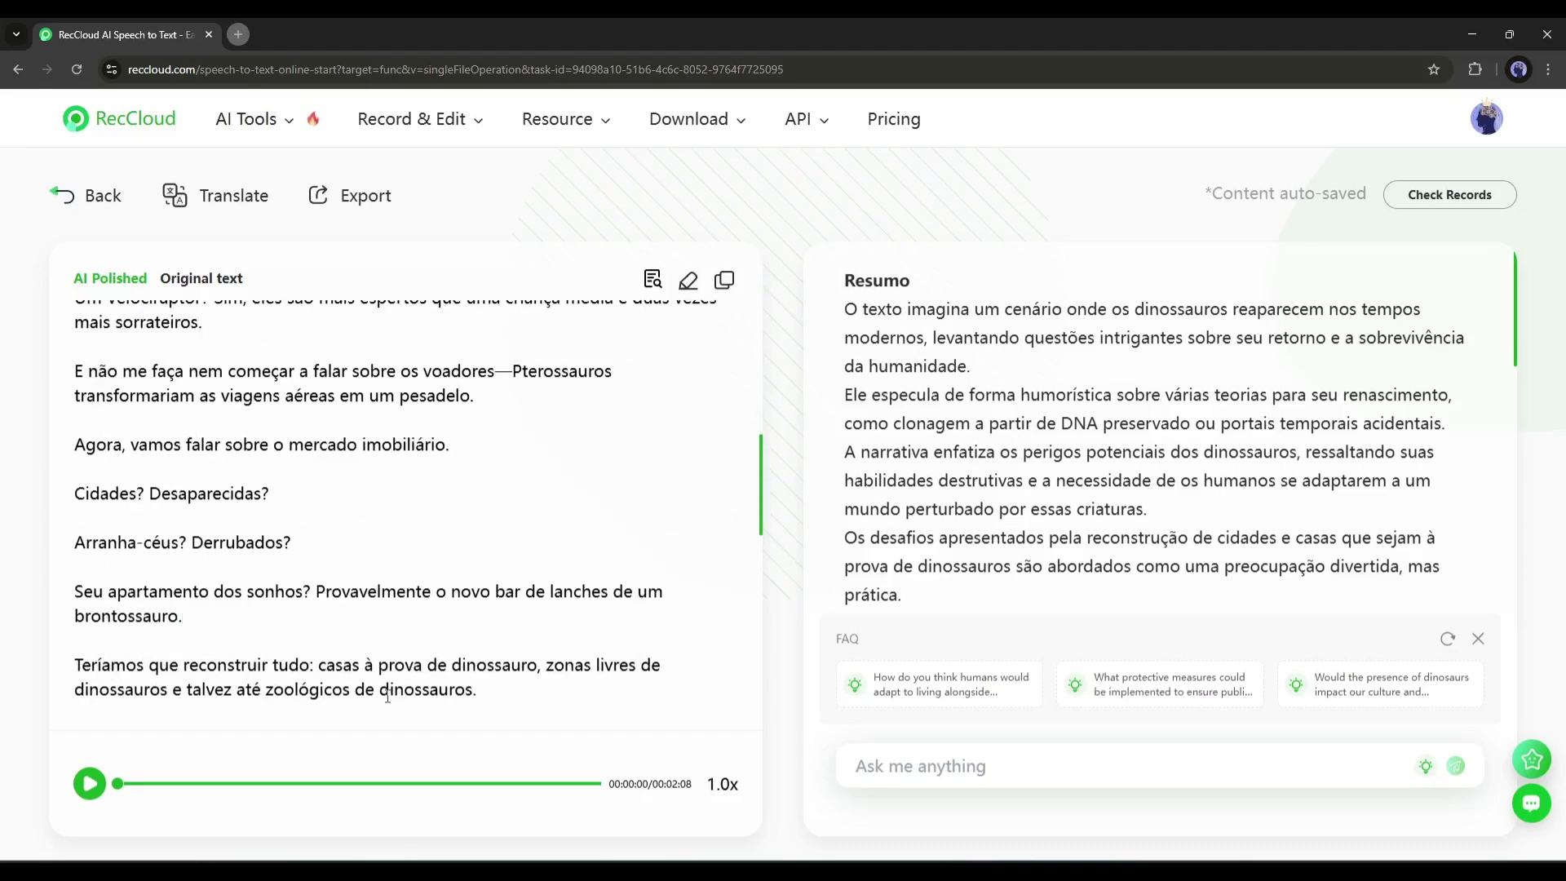
pyautogui.scroll(-3, 388, 695)
pyautogui.scroll(5, 326, 643)
pyautogui.scroll(5, 326, 637)
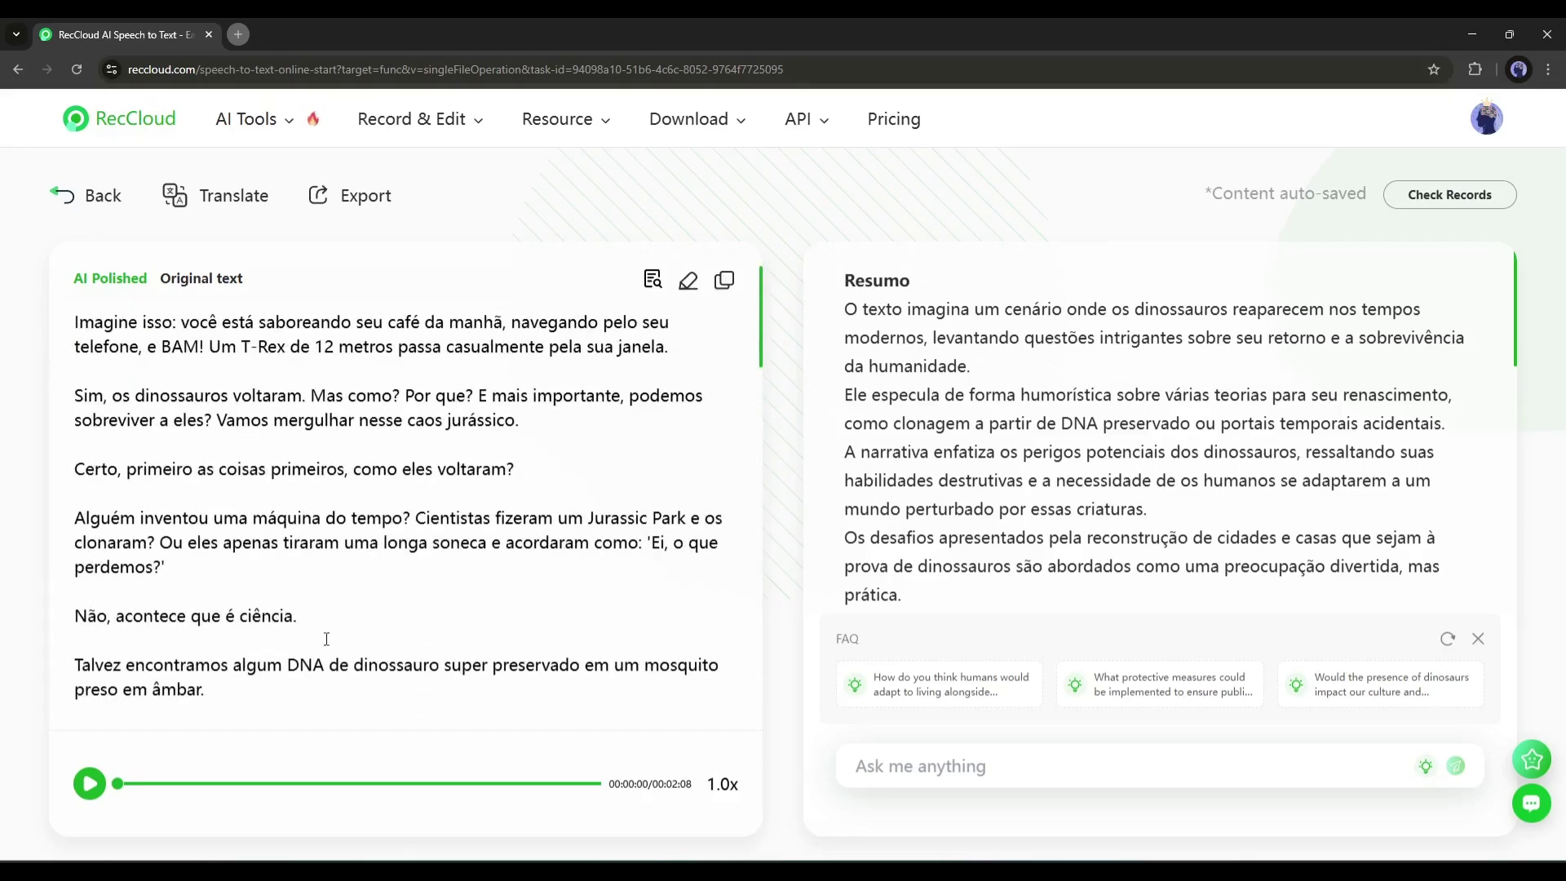
pyautogui.click(231, 337)
pyautogui.scroll(-3, 348, 545)
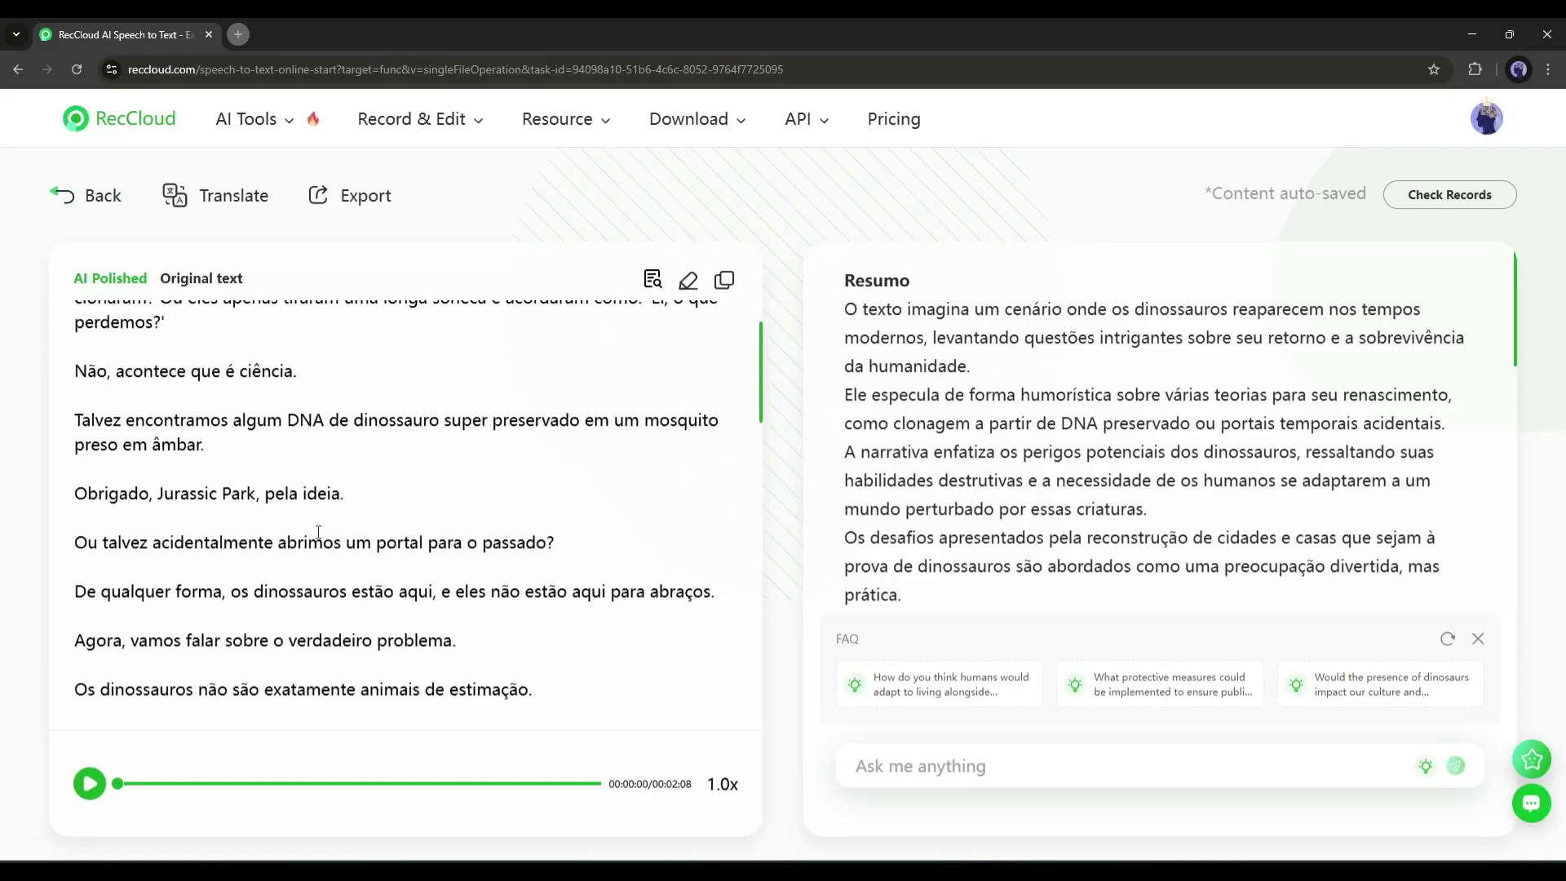
pyautogui.scroll(-5, 349, 545)
pyautogui.scroll(-4, 349, 544)
pyautogui.scroll(4, 349, 544)
pyautogui.scroll(5, 349, 544)
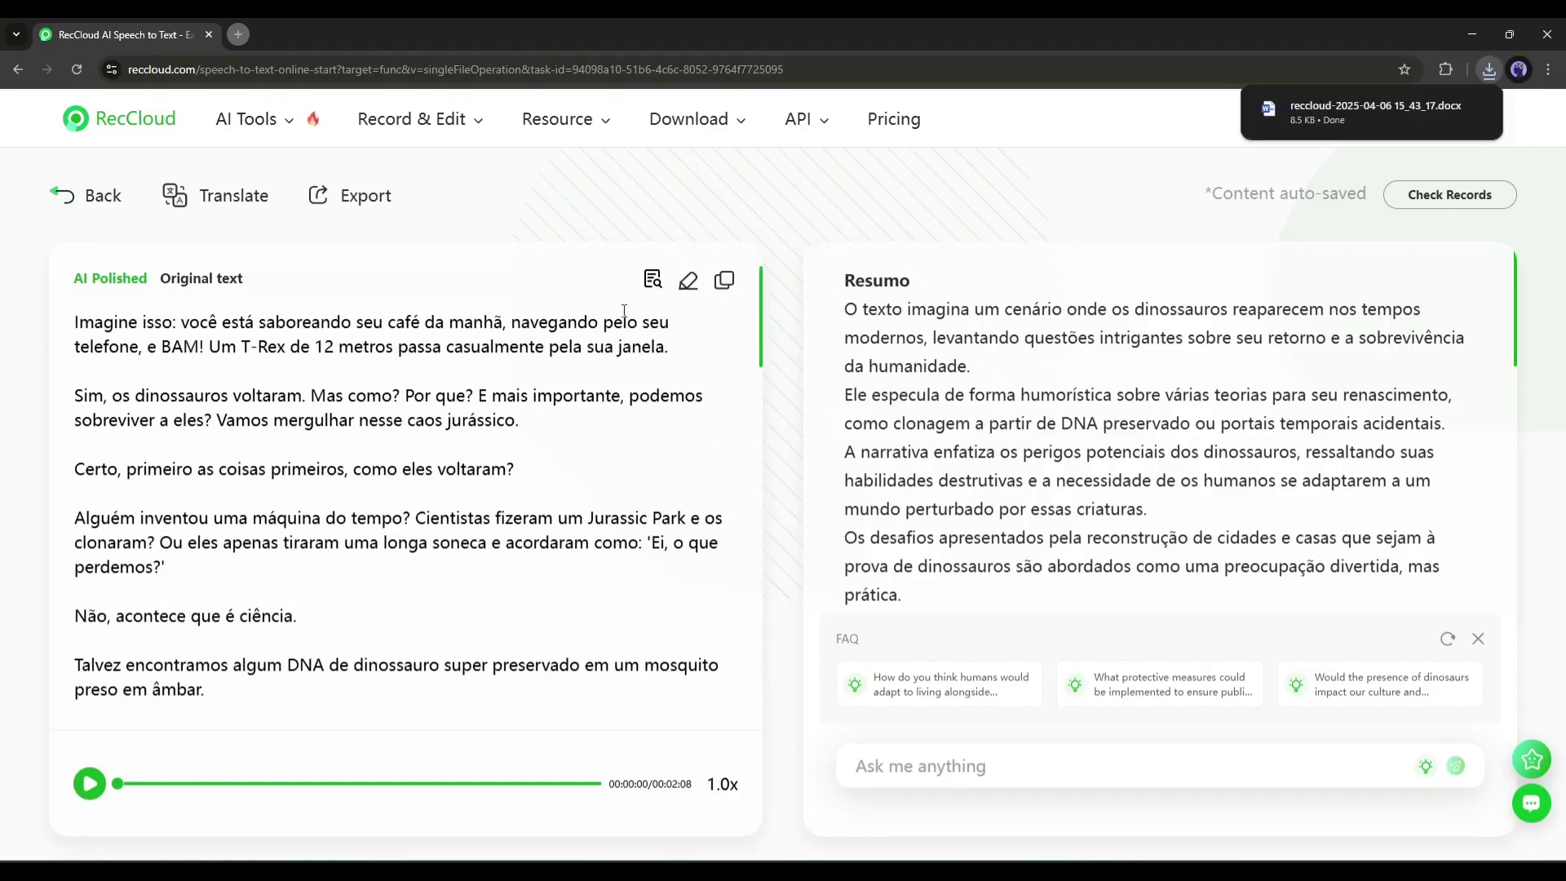
pyautogui.click(251, 119)
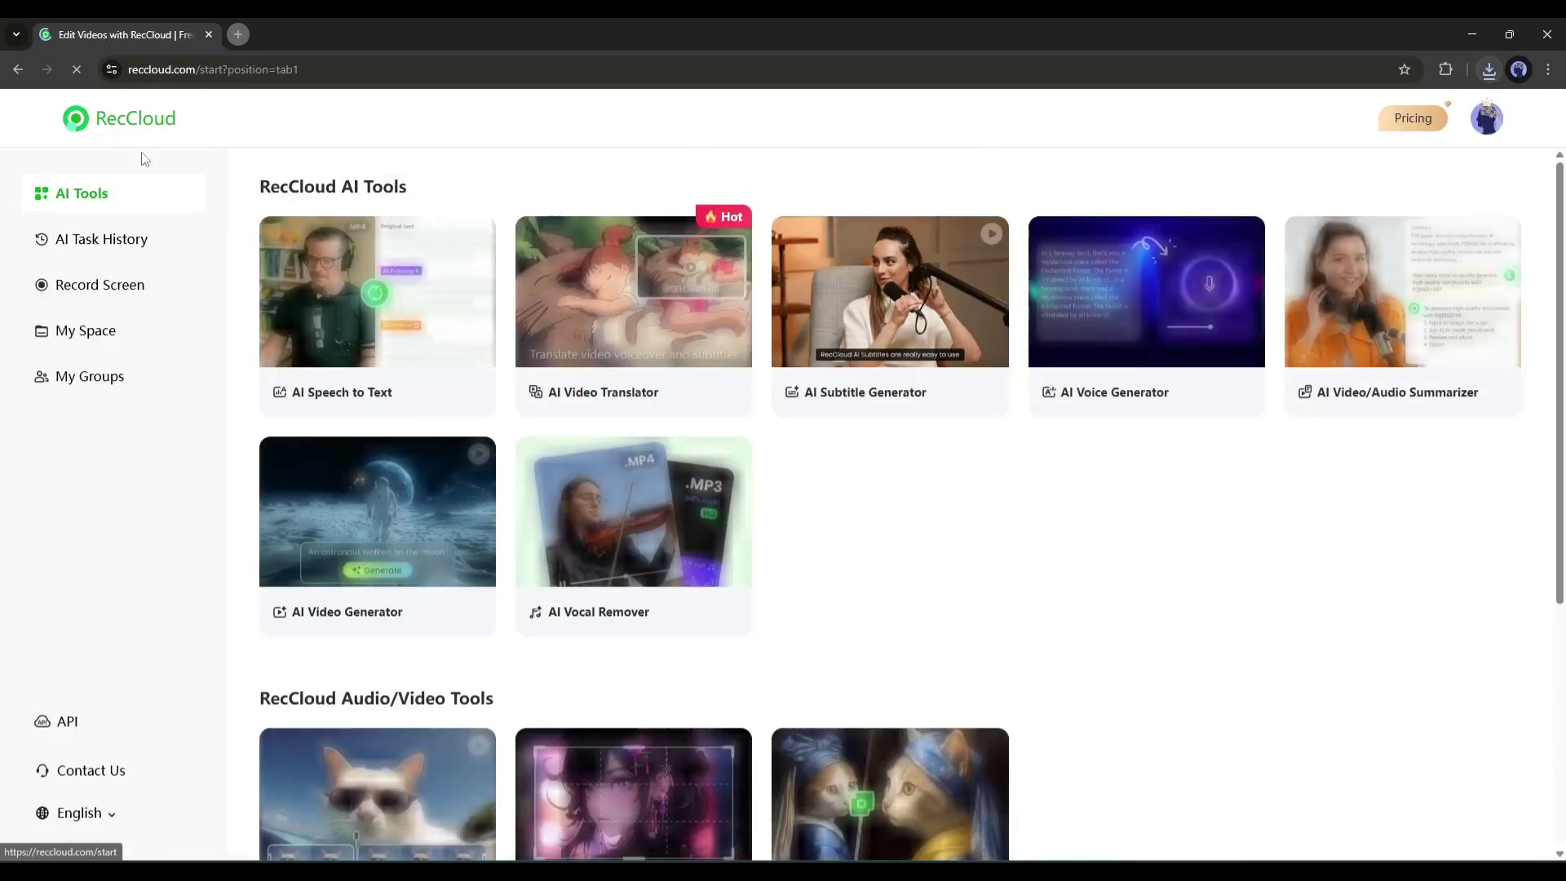
# Paste the Portuguese dinosaur script into the AI Voice Generator
pyautogui.click(1115, 300)
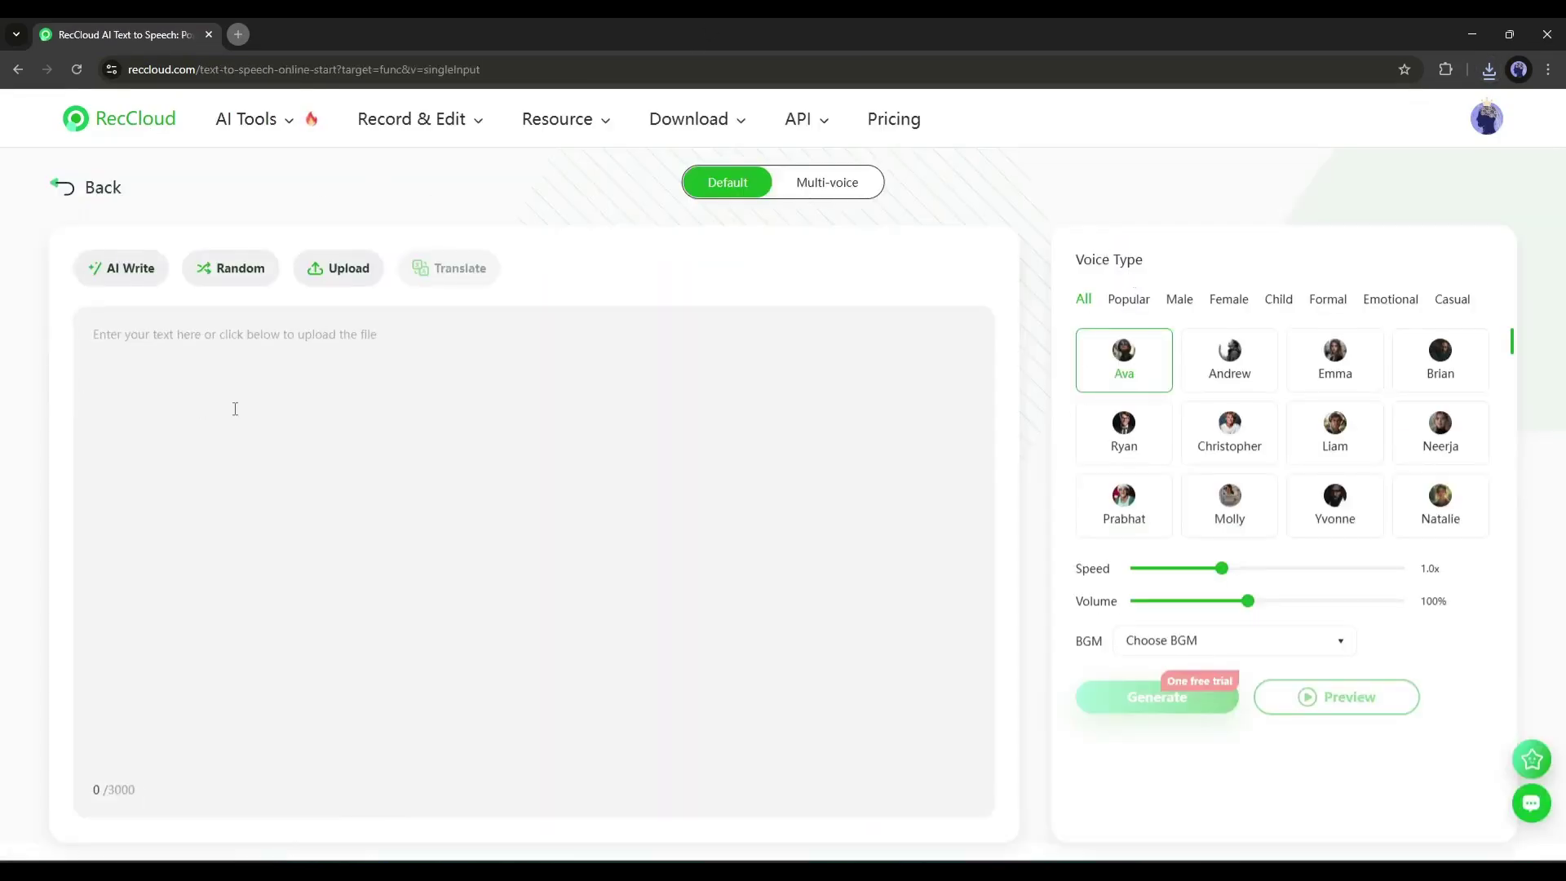
pyautogui.rightClick(227, 367)
pyautogui.click(311, 552)
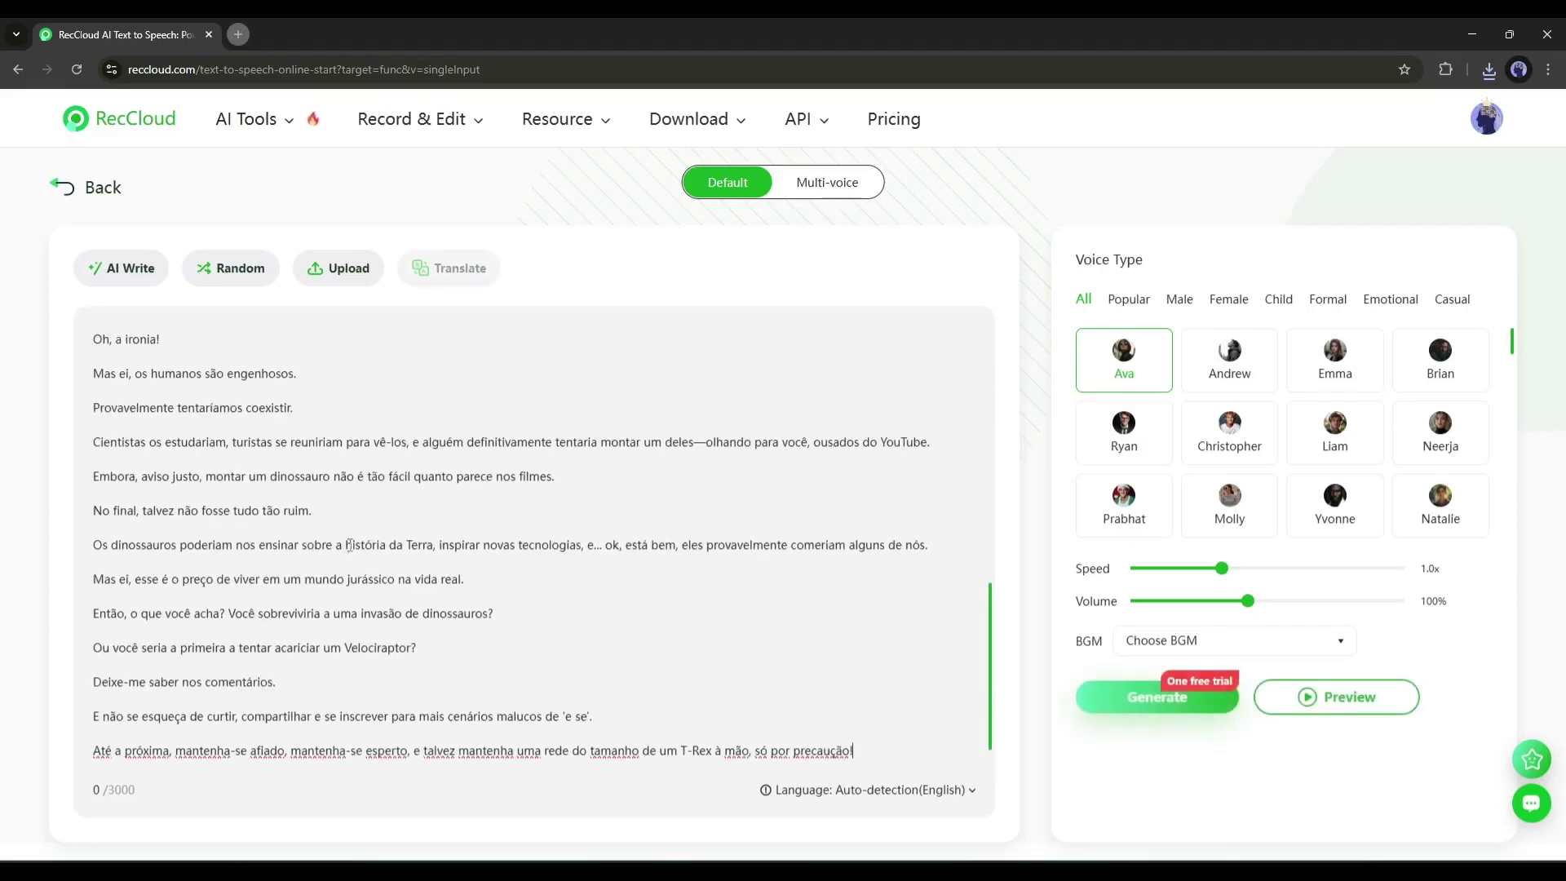
pyautogui.scroll(5, 539, 551)
pyautogui.scroll(5, 539, 551)
pyautogui.scroll(5, 538, 551)
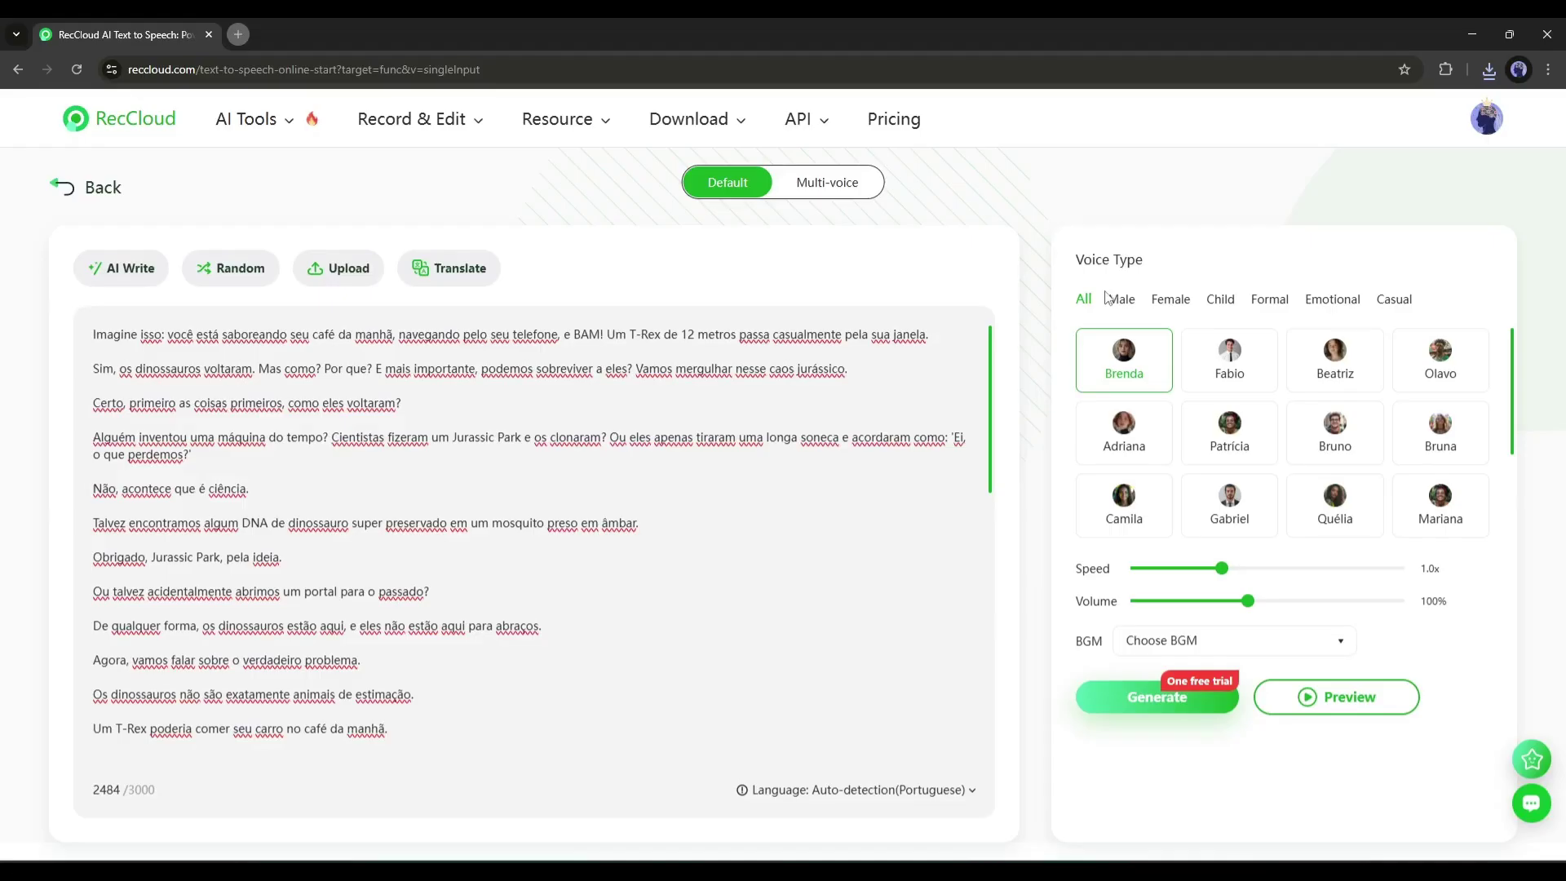
# Browse the voice categories, preview Fabio, and choose Quirino as the narrating voice
pyautogui.click(1171, 300)
pyautogui.click(1221, 301)
pyautogui.click(1271, 300)
pyautogui.click(1335, 300)
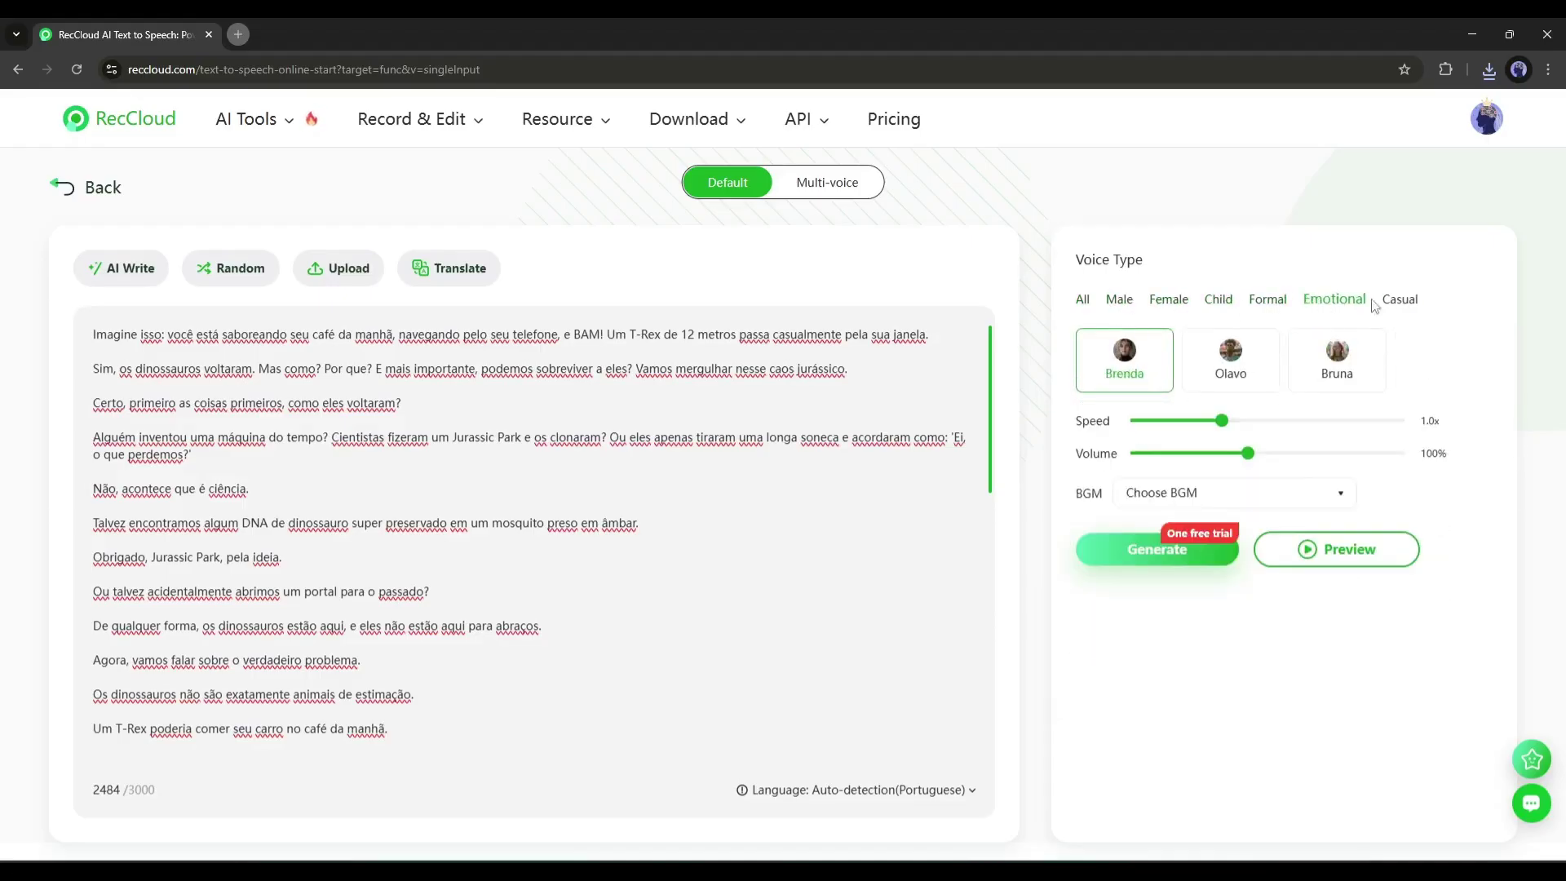
pyautogui.click(1083, 301)
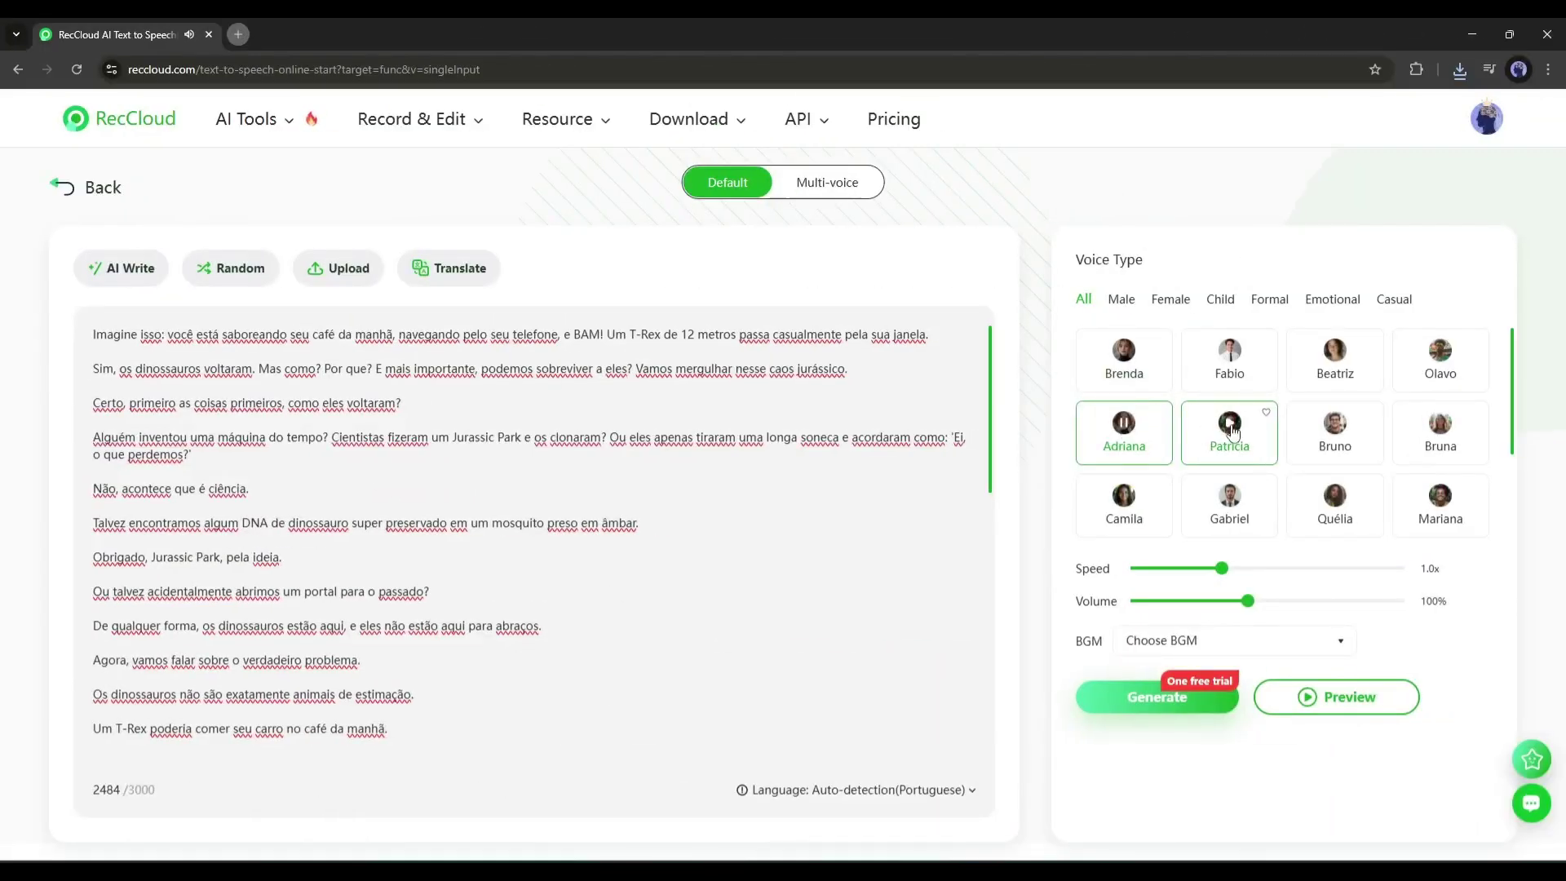
pyautogui.click(1232, 355)
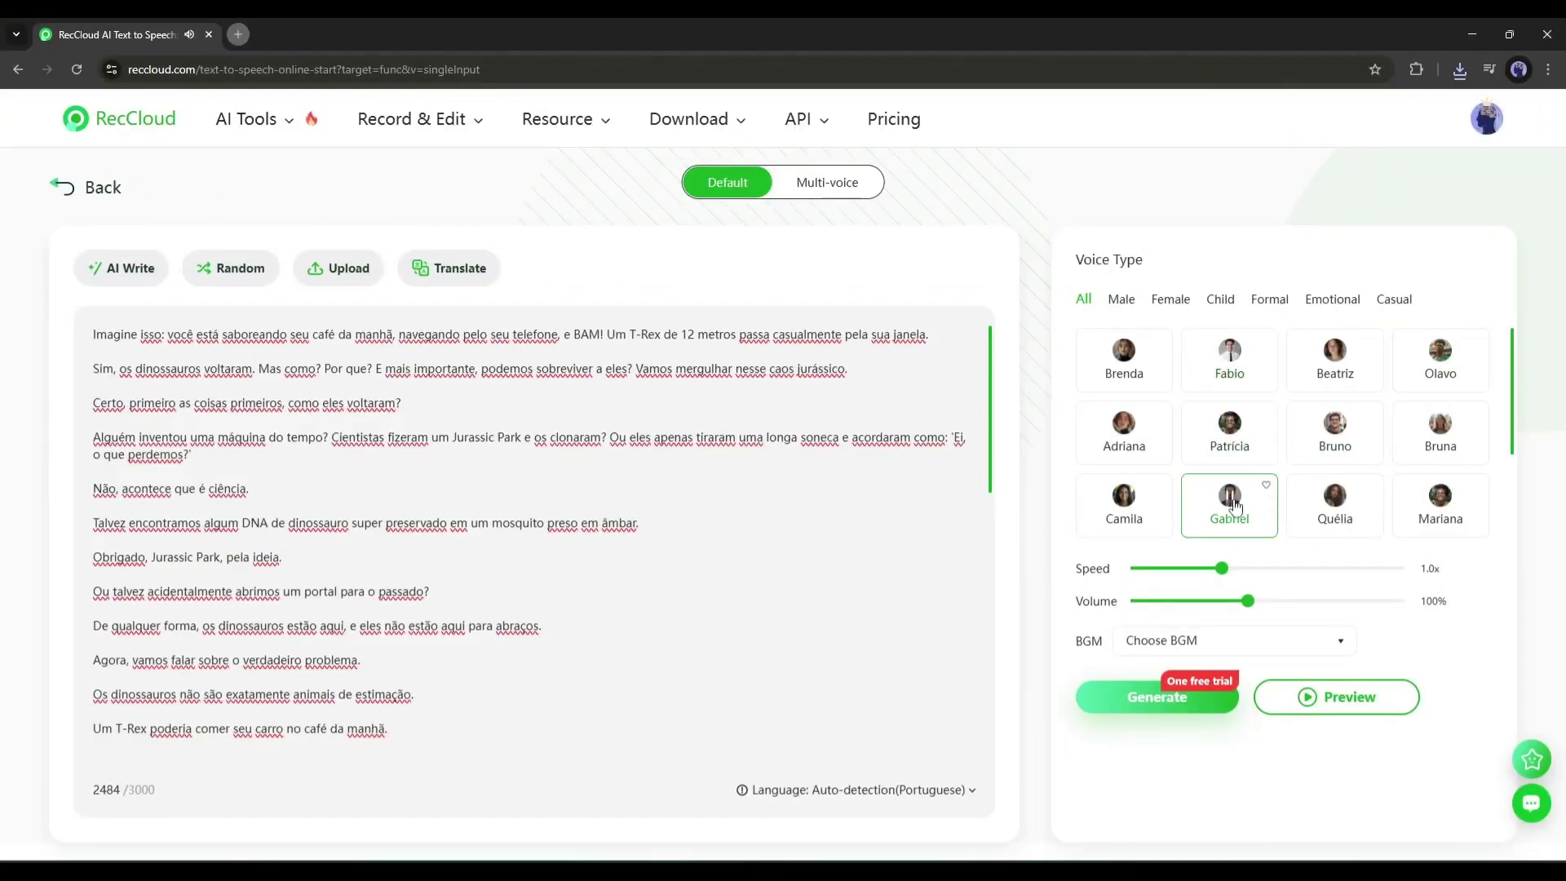
pyautogui.scroll(-2, 1351, 473)
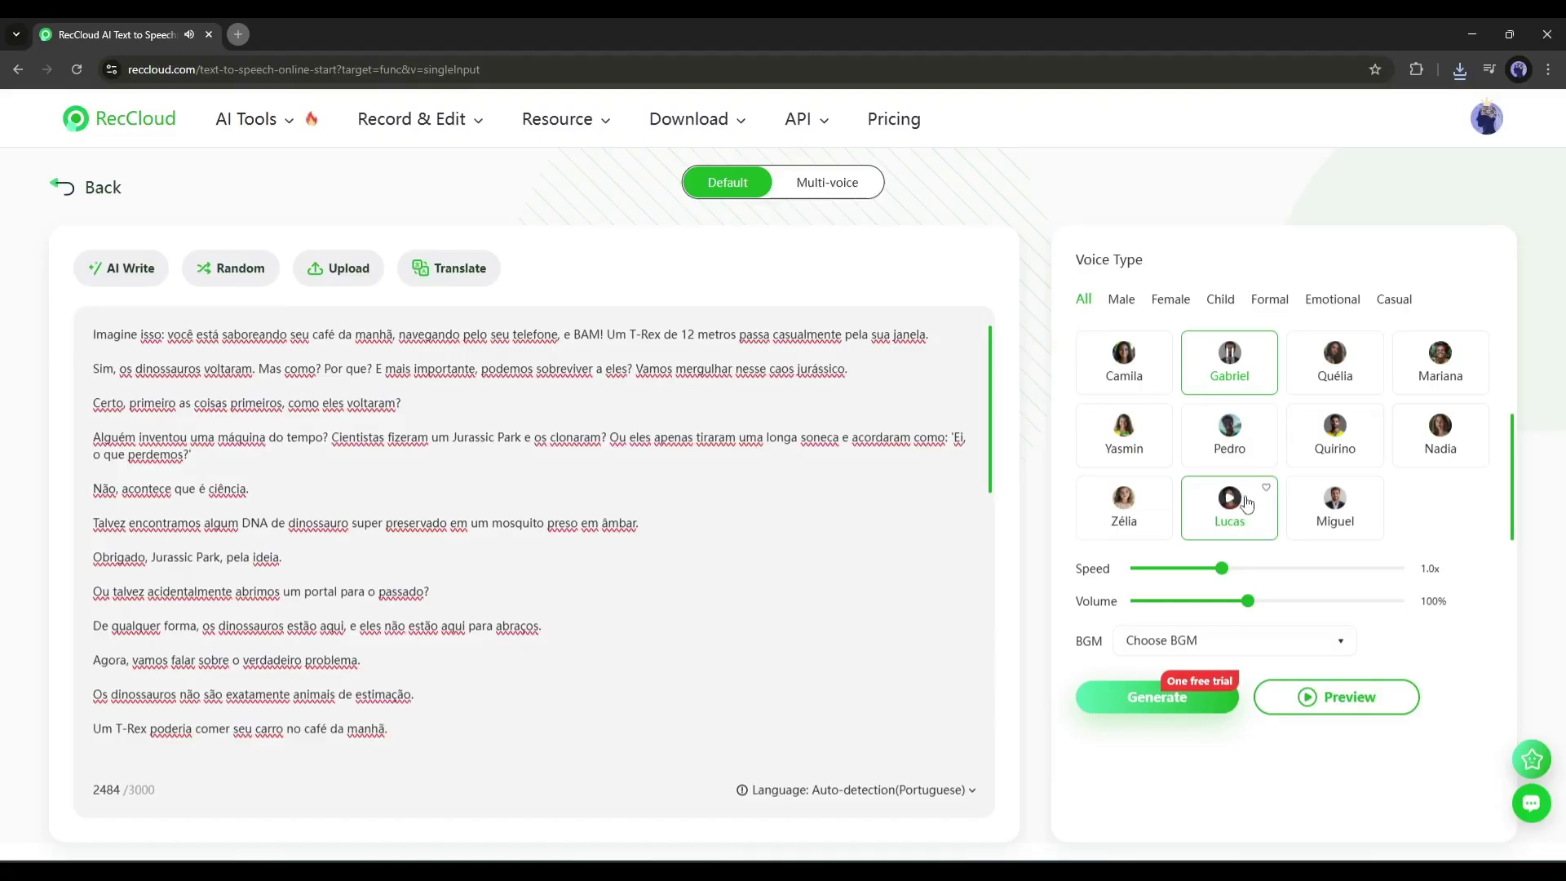
pyautogui.click(1337, 438)
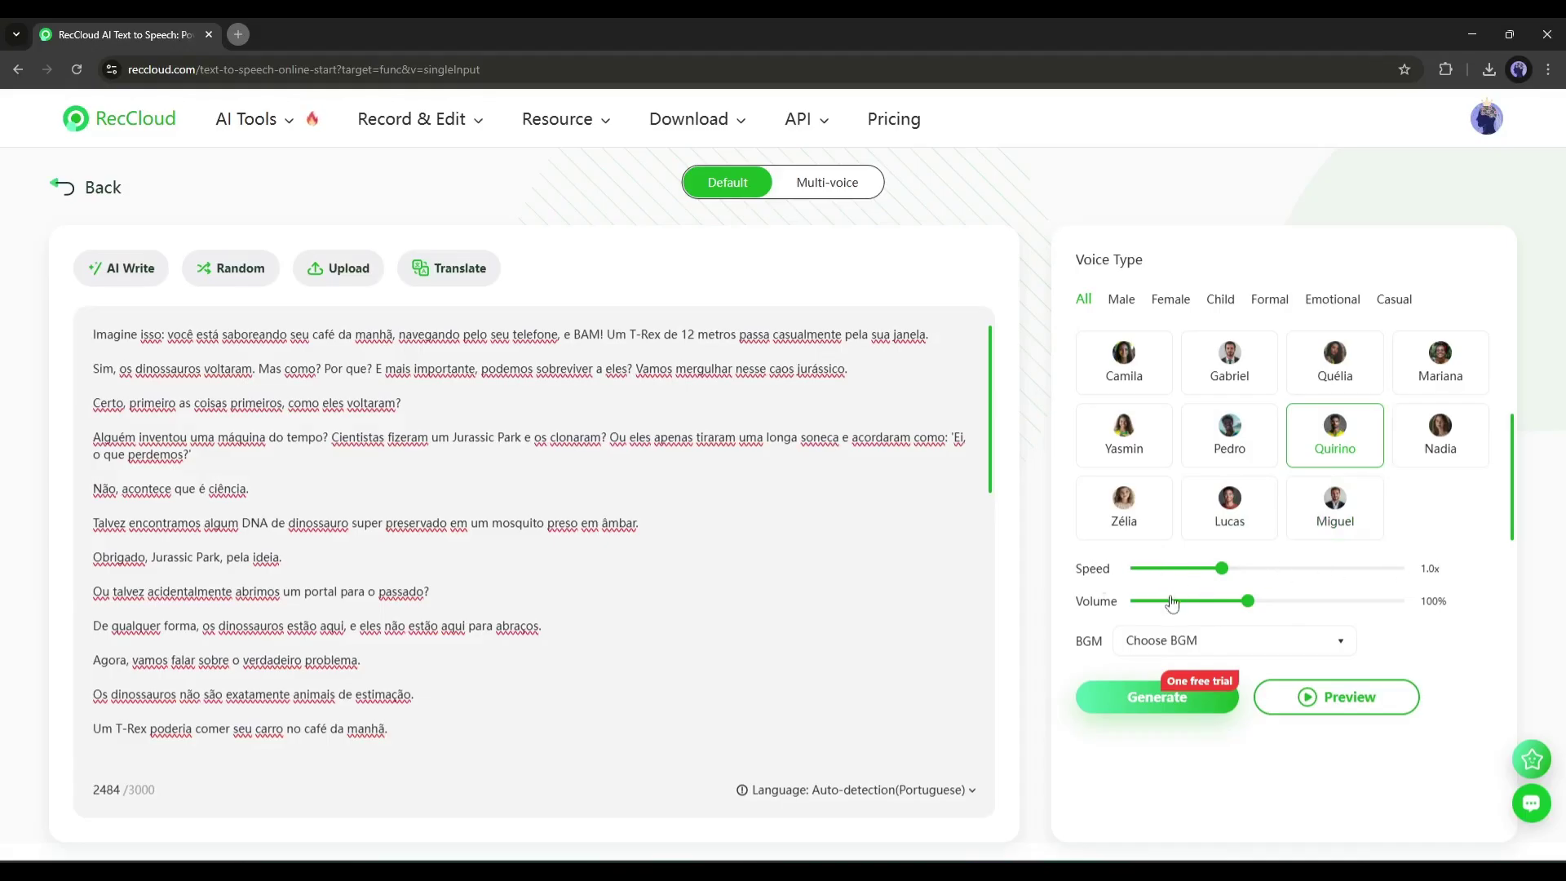
# Preview Fashion, Brisk, Jingle Bells and Go travel, pick Motions, and dismiss the custom upload
pyautogui.click(1204, 643)
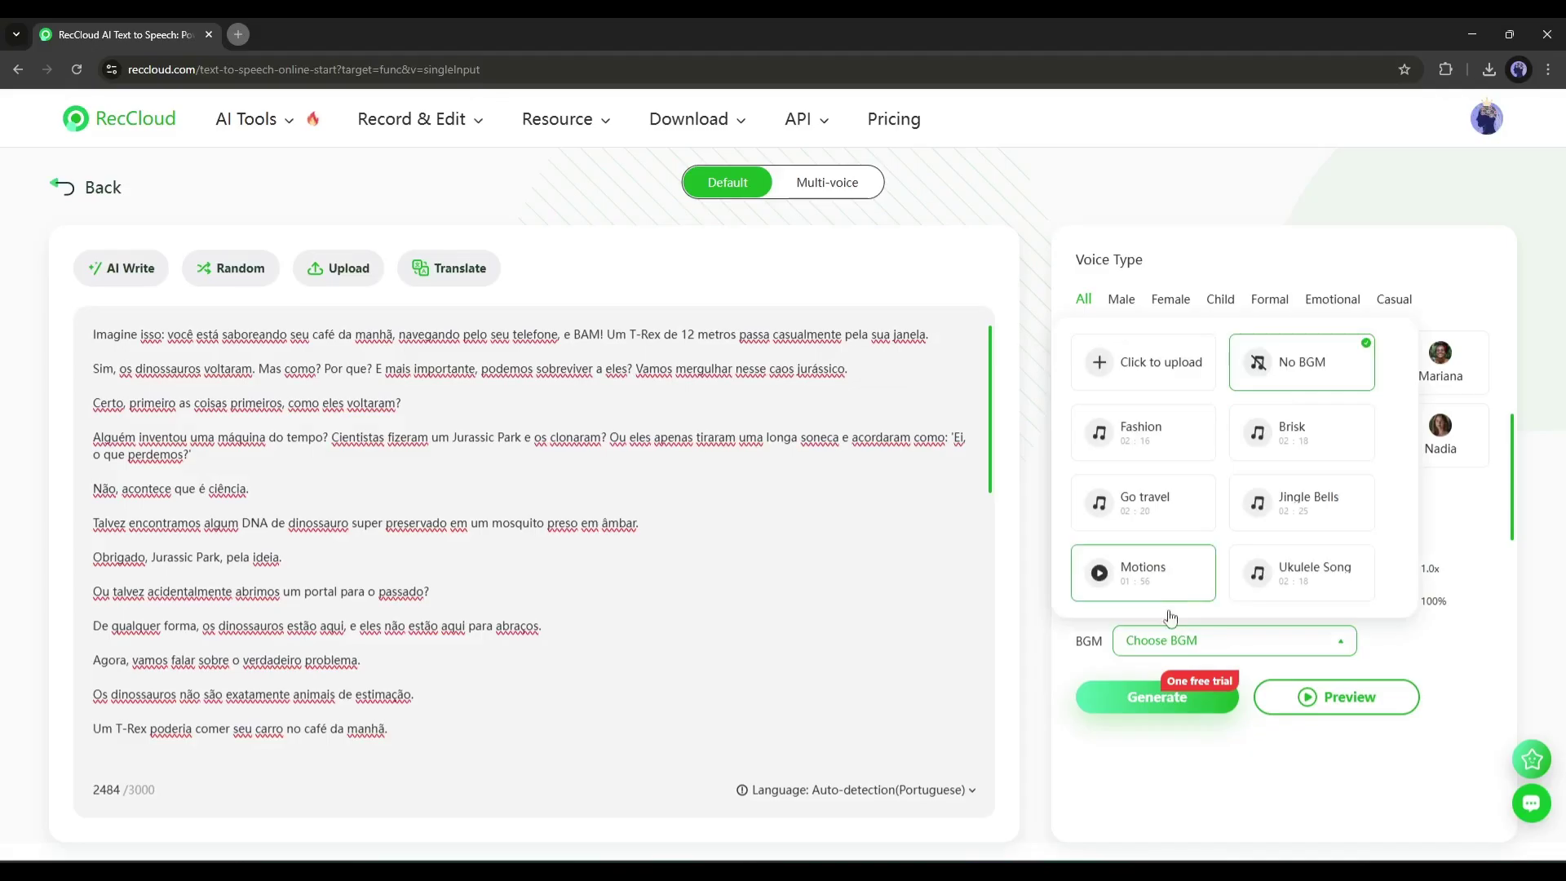
pyautogui.click(1111, 434)
pyautogui.click(1258, 441)
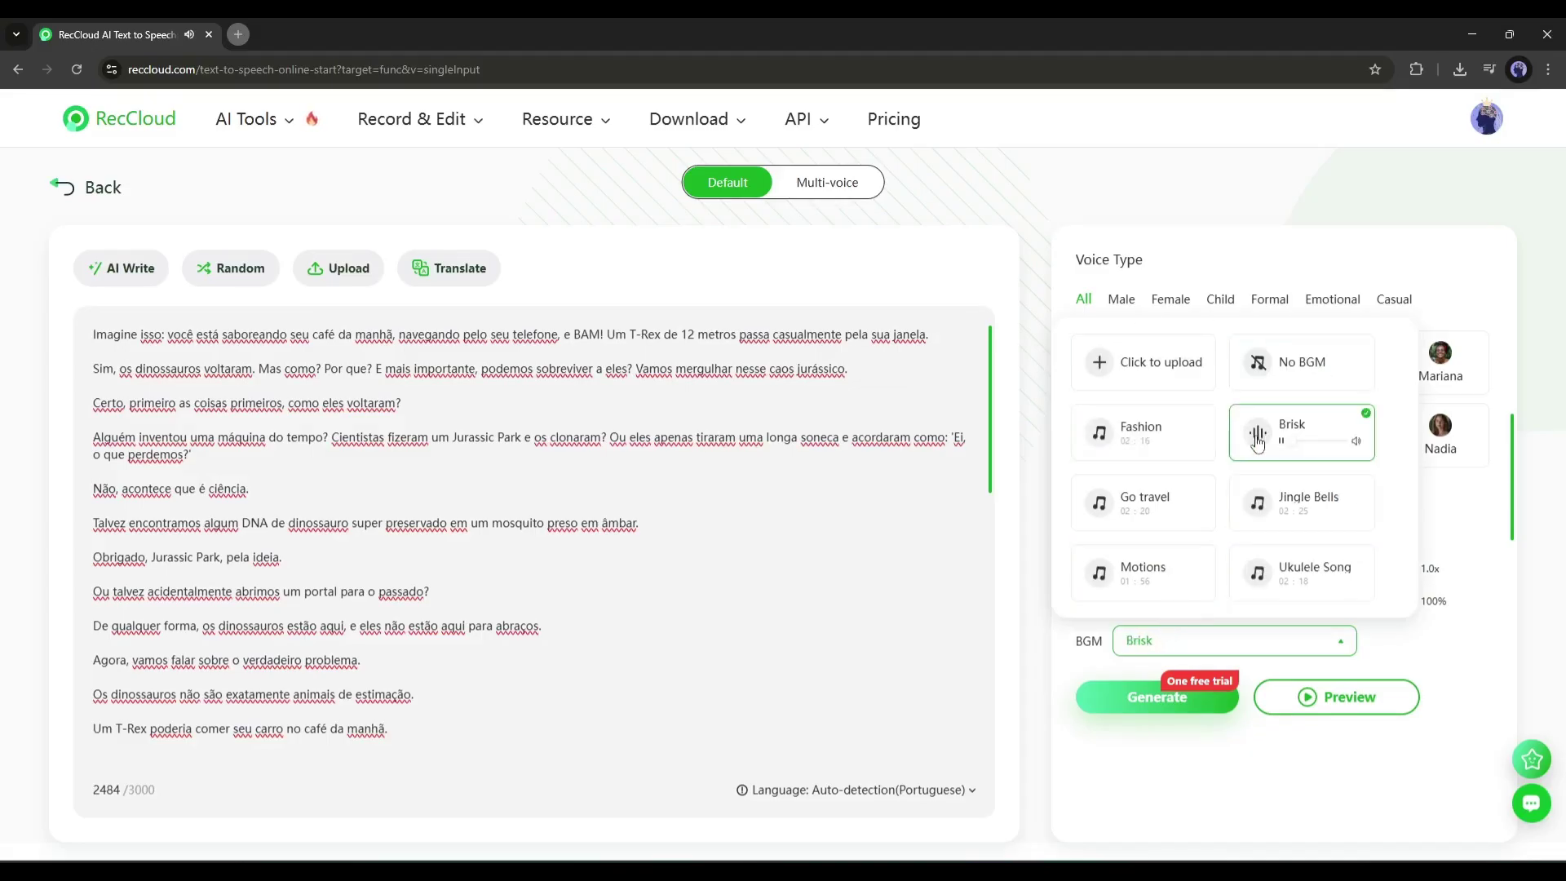
pyautogui.click(1258, 501)
pyautogui.click(1106, 513)
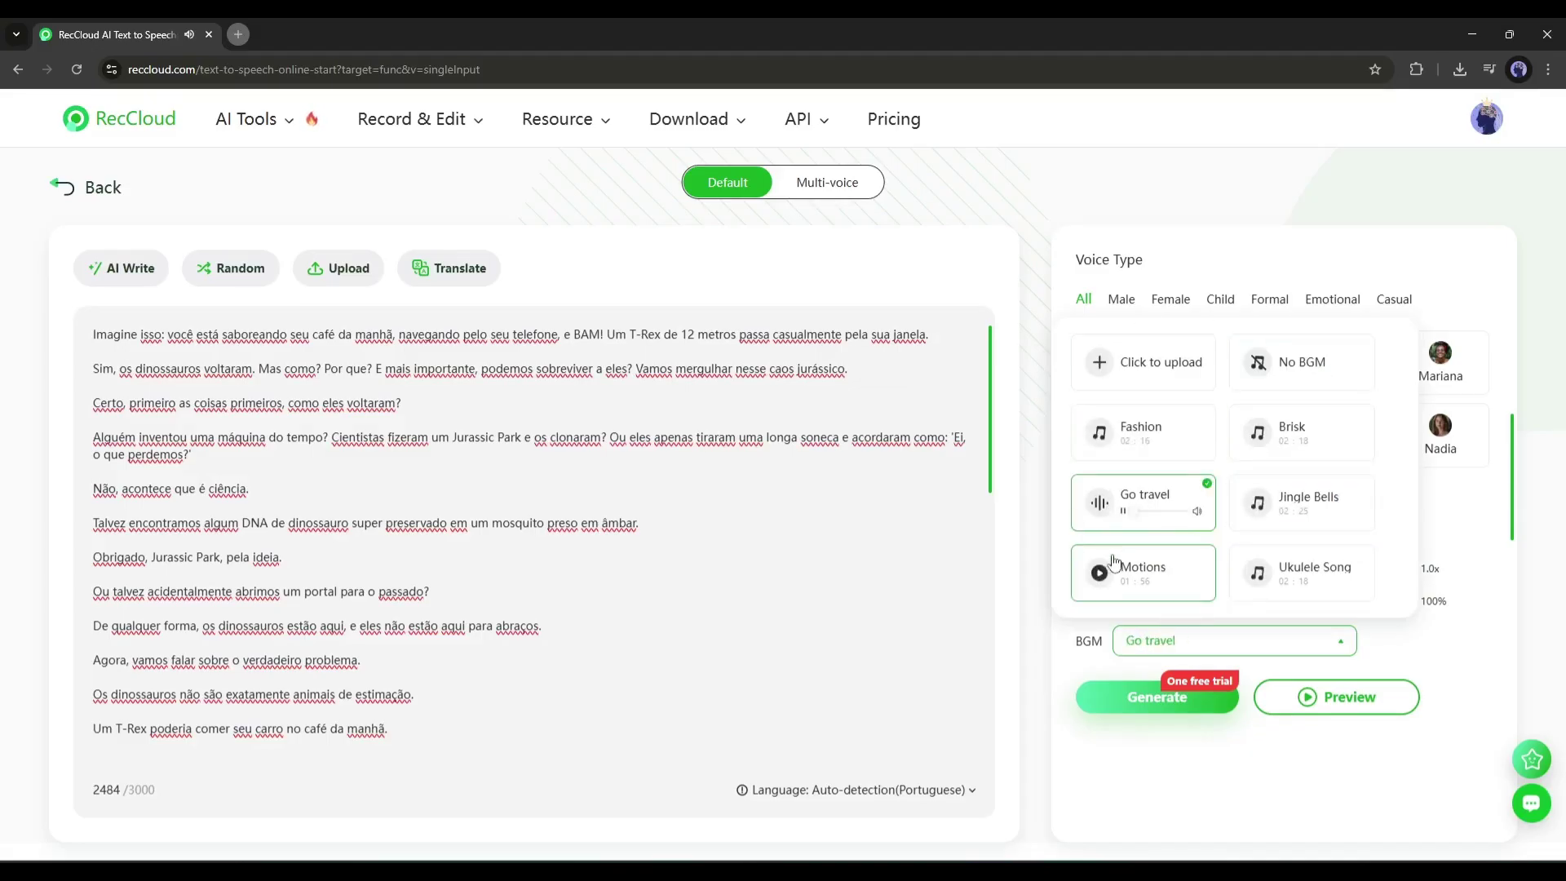
pyautogui.click(1096, 575)
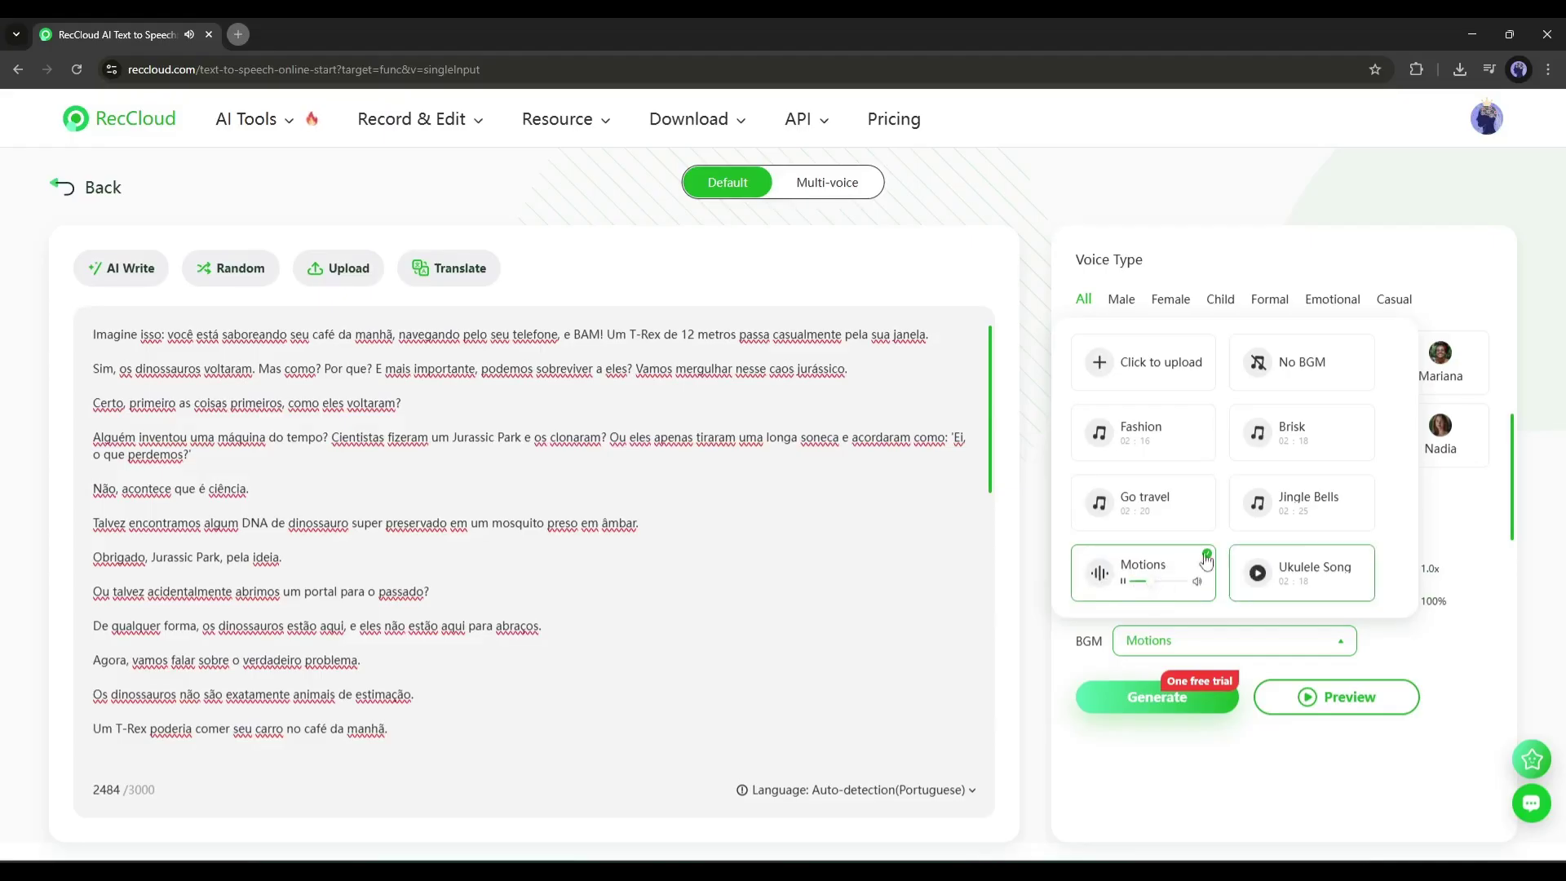
pyautogui.click(1183, 375)
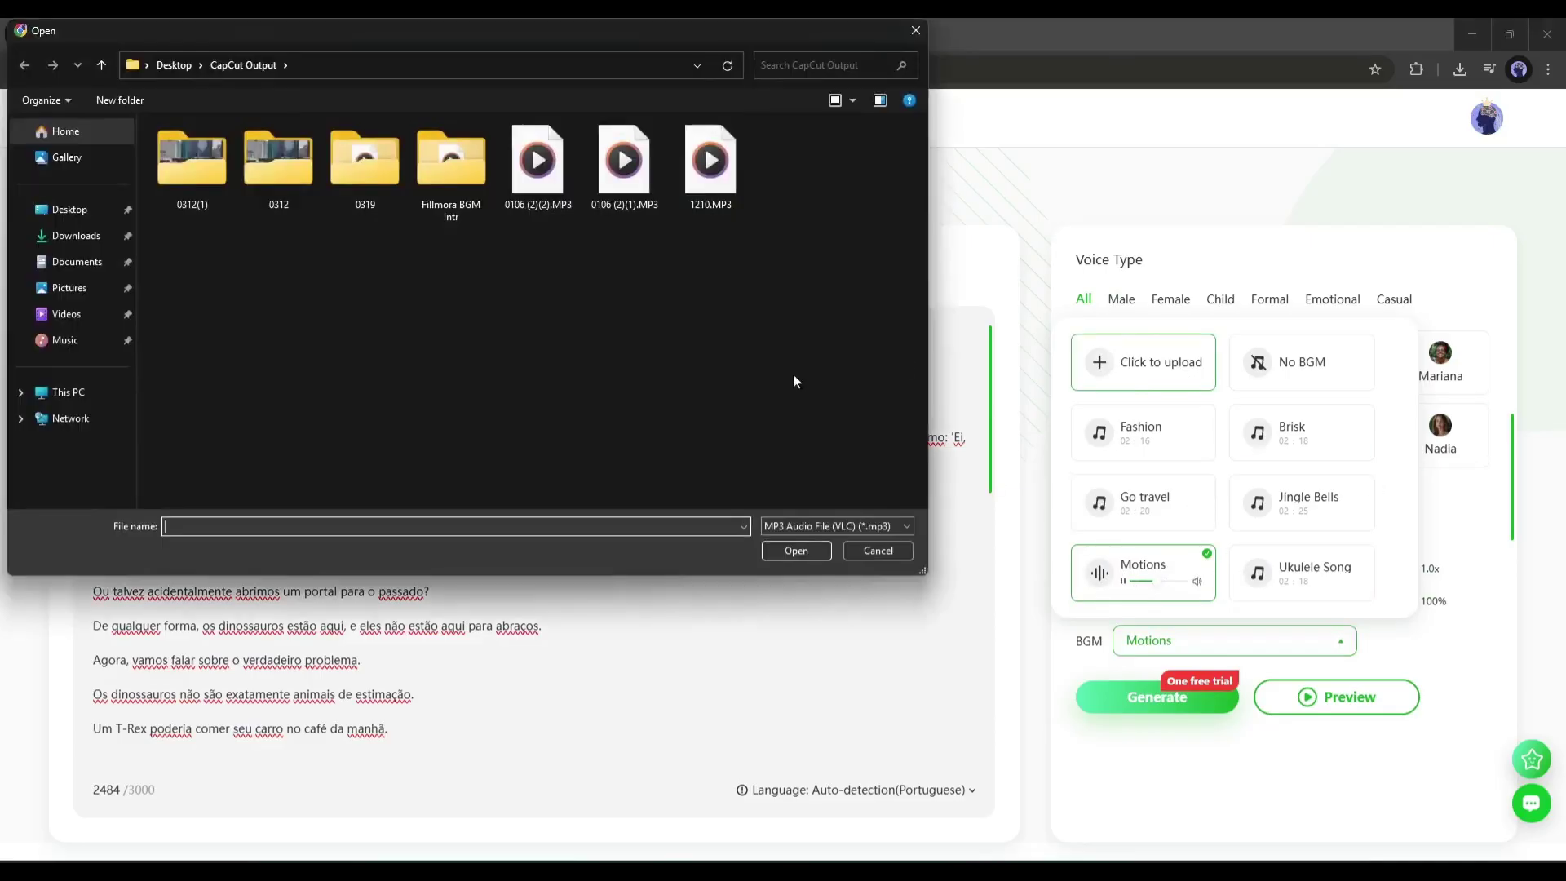
pyautogui.click(878, 552)
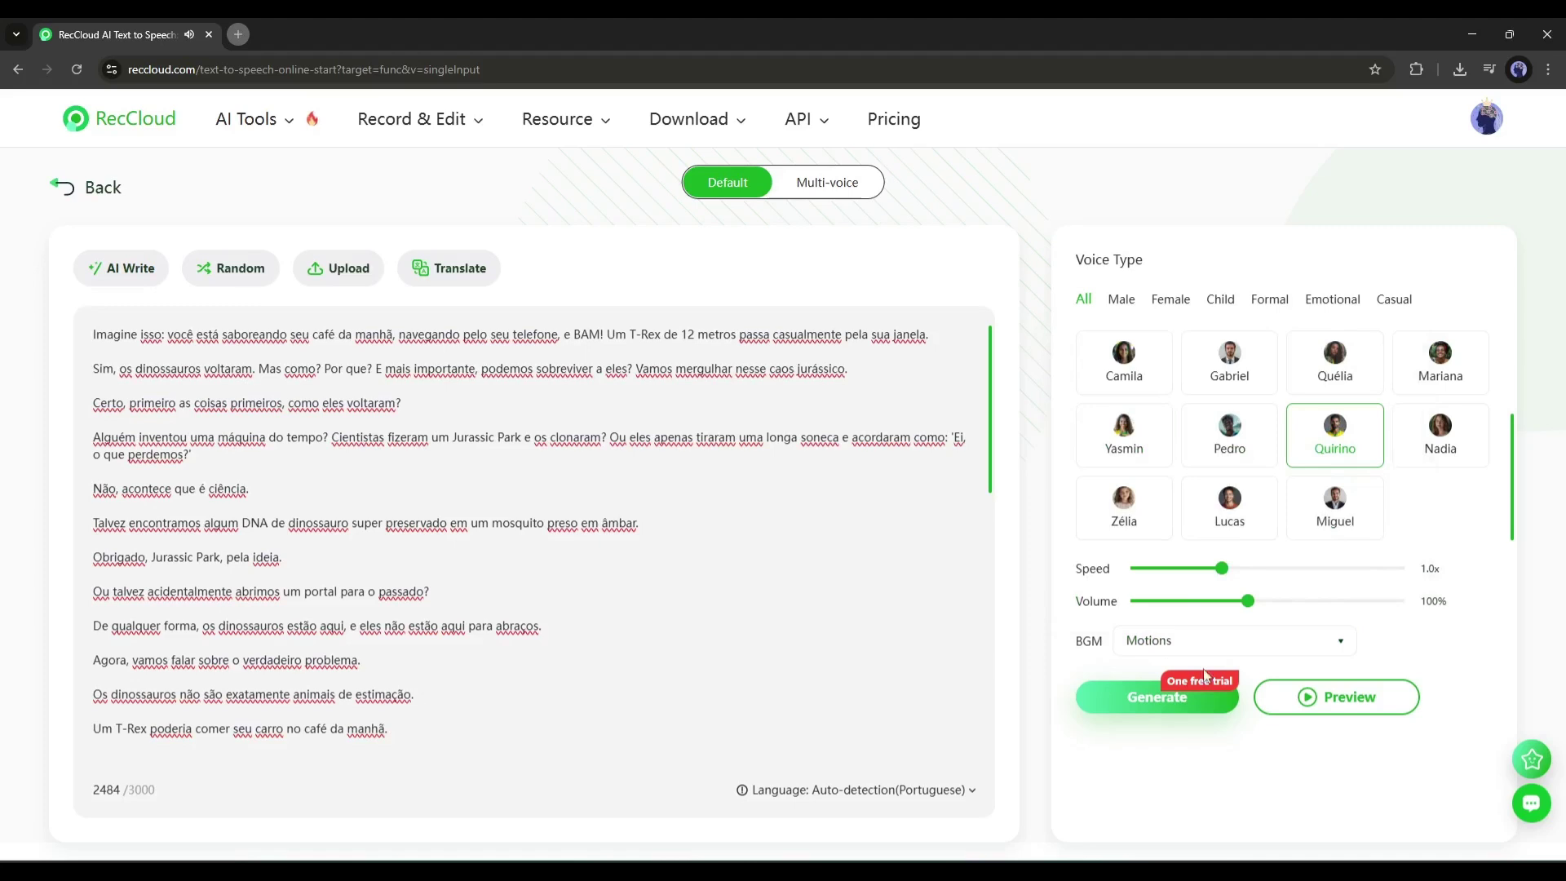
# Generate the Portuguese voiceover and play back the result
pyautogui.click(1169, 708)
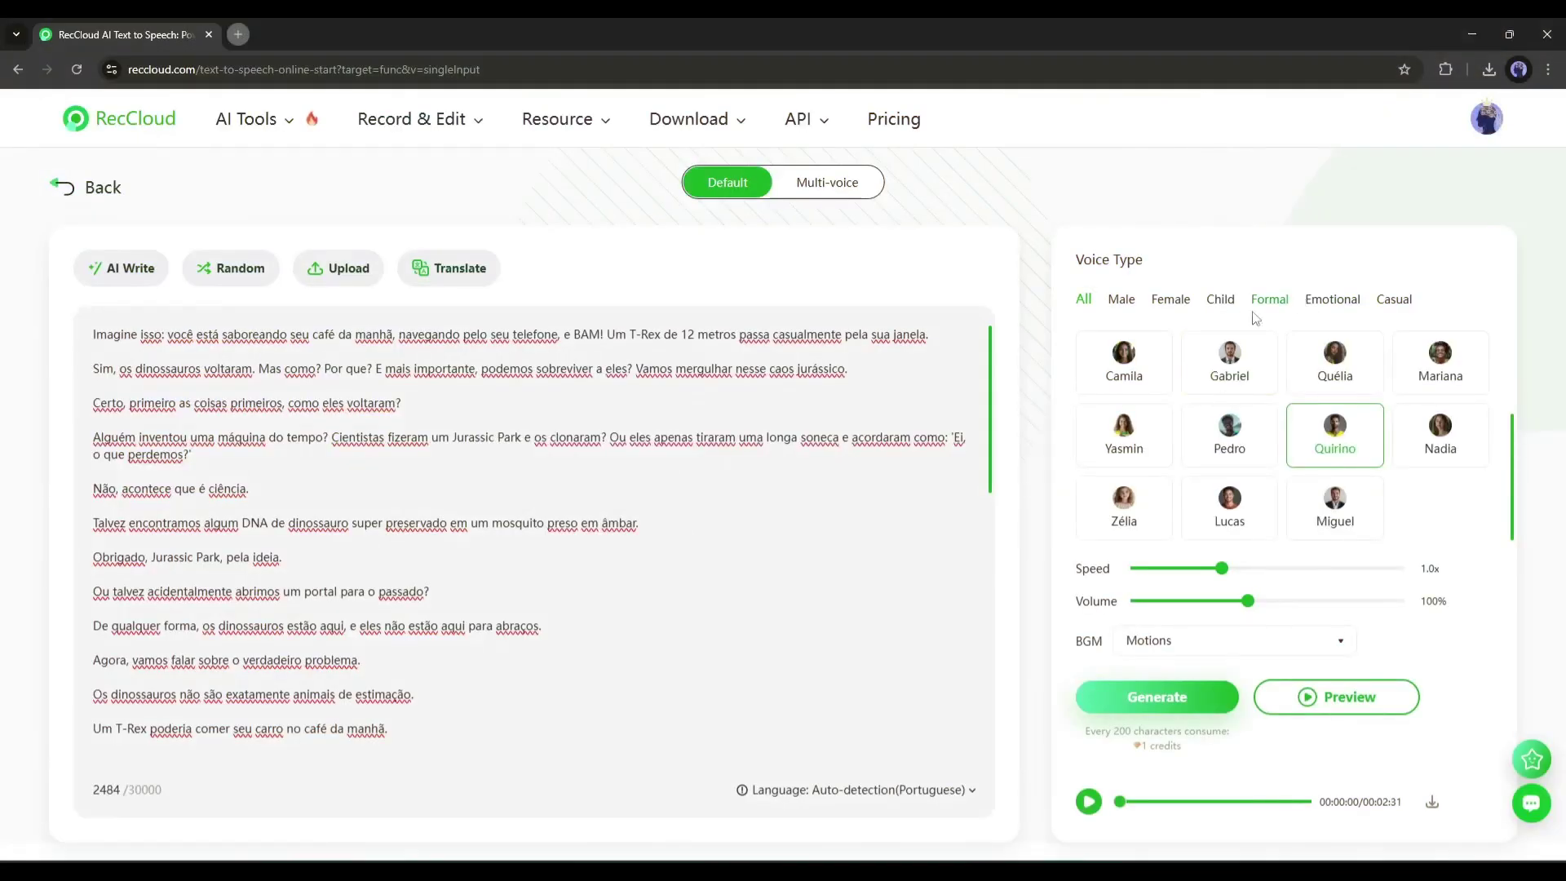
pyautogui.click(1087, 803)
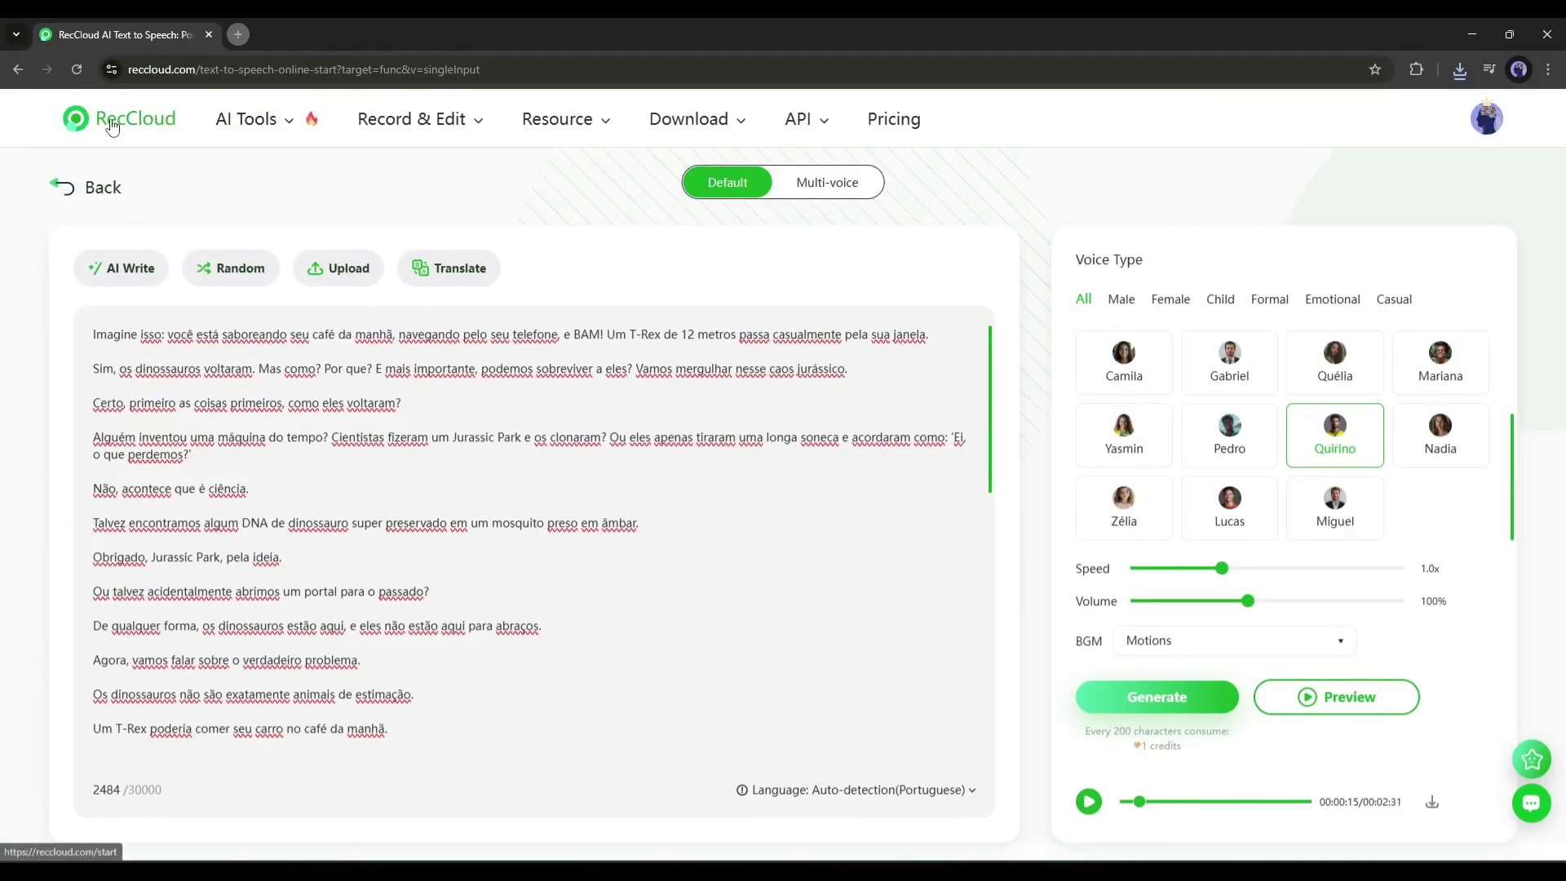
# Return from YouTube to the RecCloud AI tools list
pyautogui.click(110, 128)
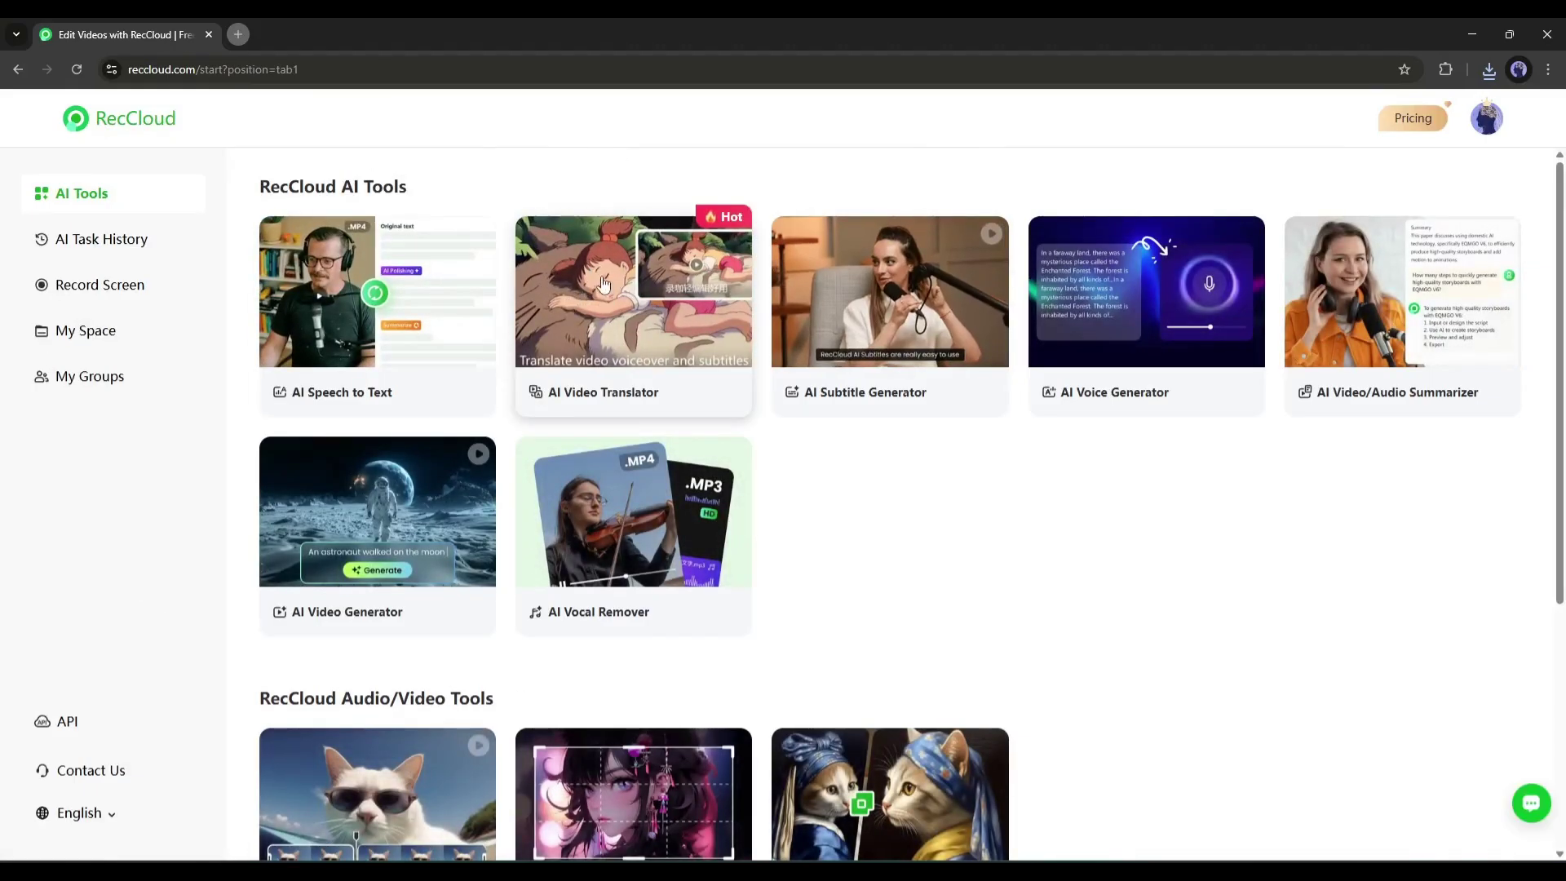
# Open the AI Video Translator tool from the AI tools list
pyautogui.click(603, 325)
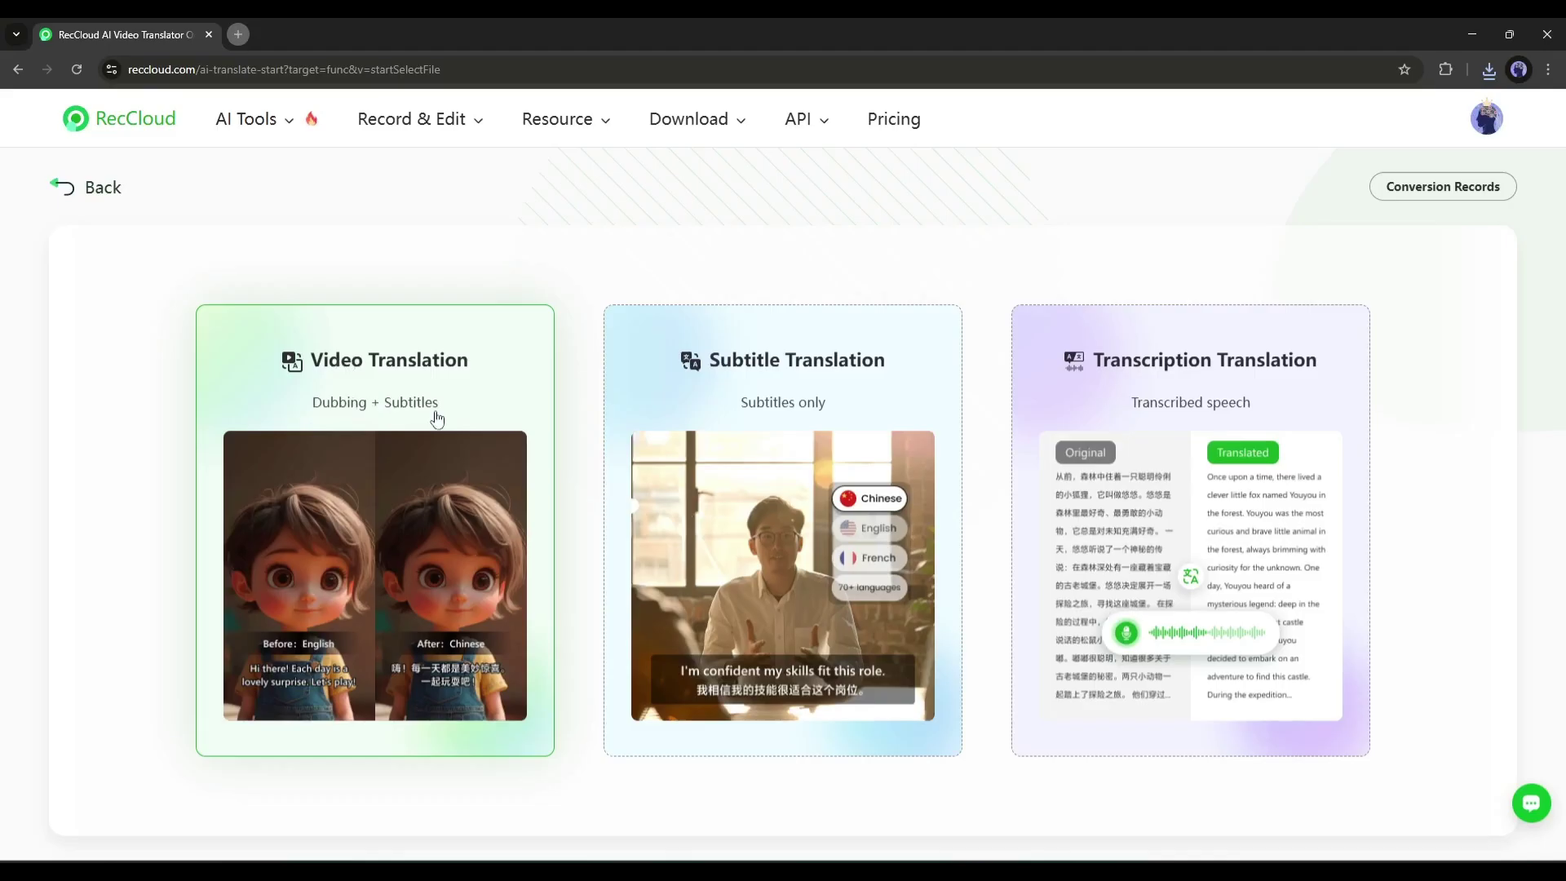
# Upload a video for dubbed translation from English to Portuguese
pyautogui.click(377, 446)
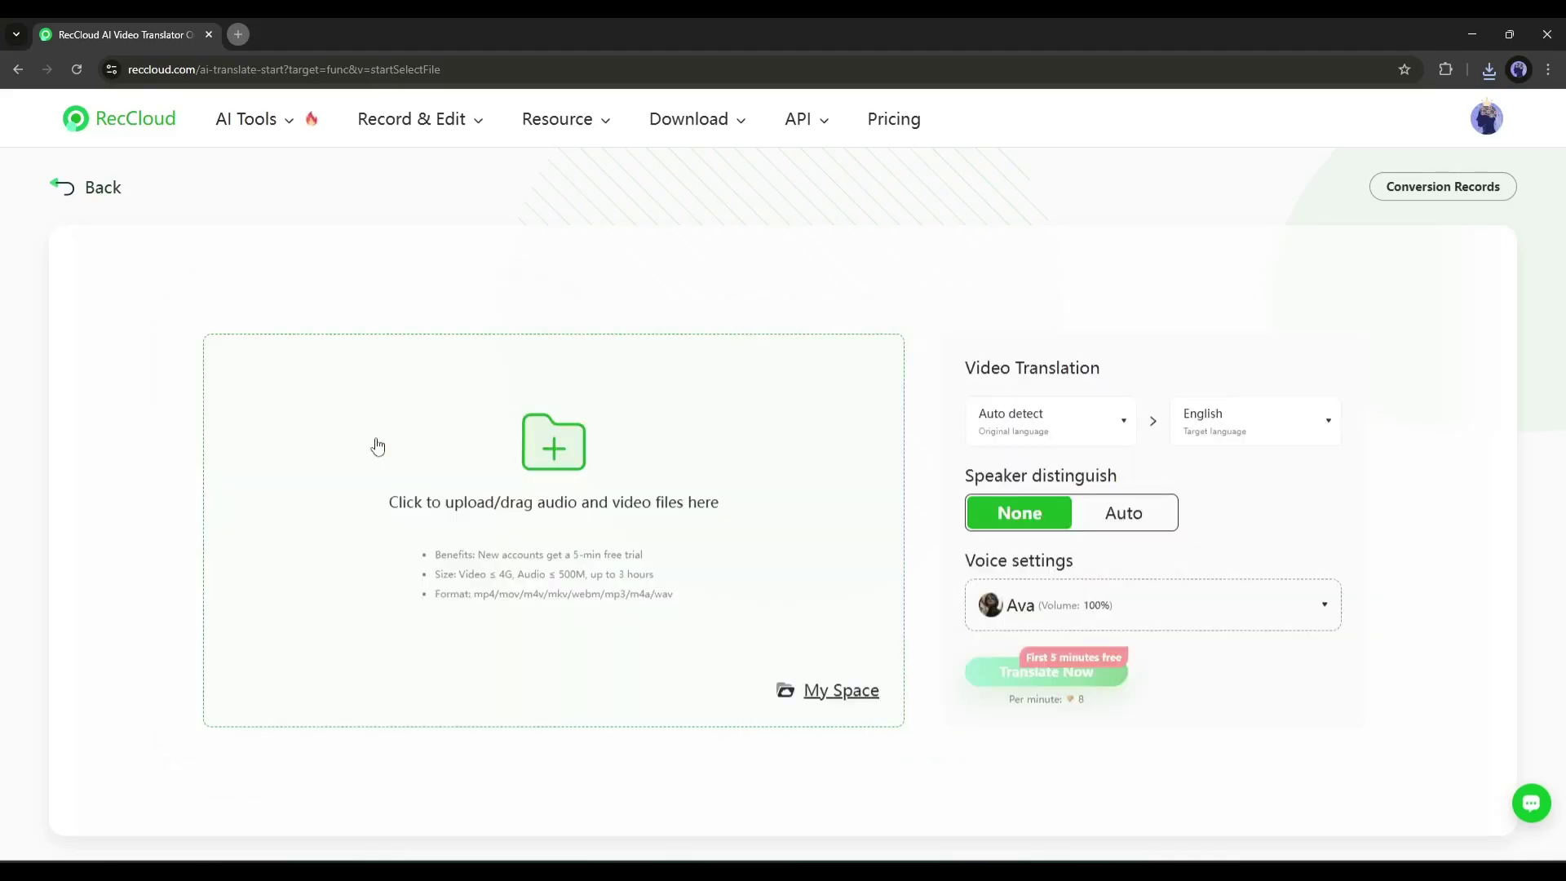
pyautogui.click(543, 453)
pyautogui.doubleClick(771, 401)
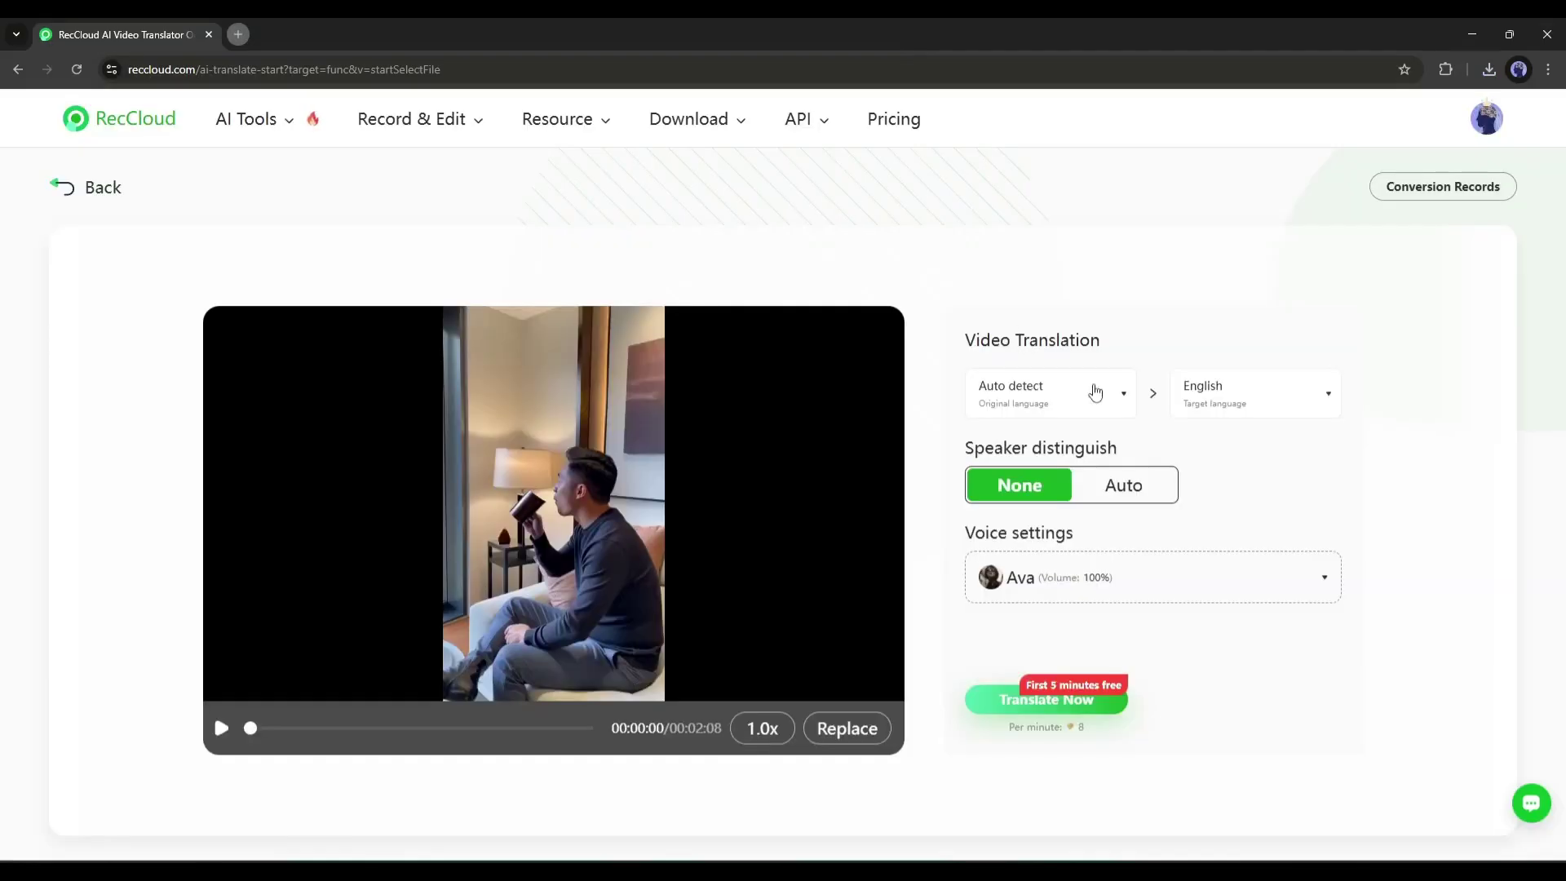
pyautogui.click(1038, 399)
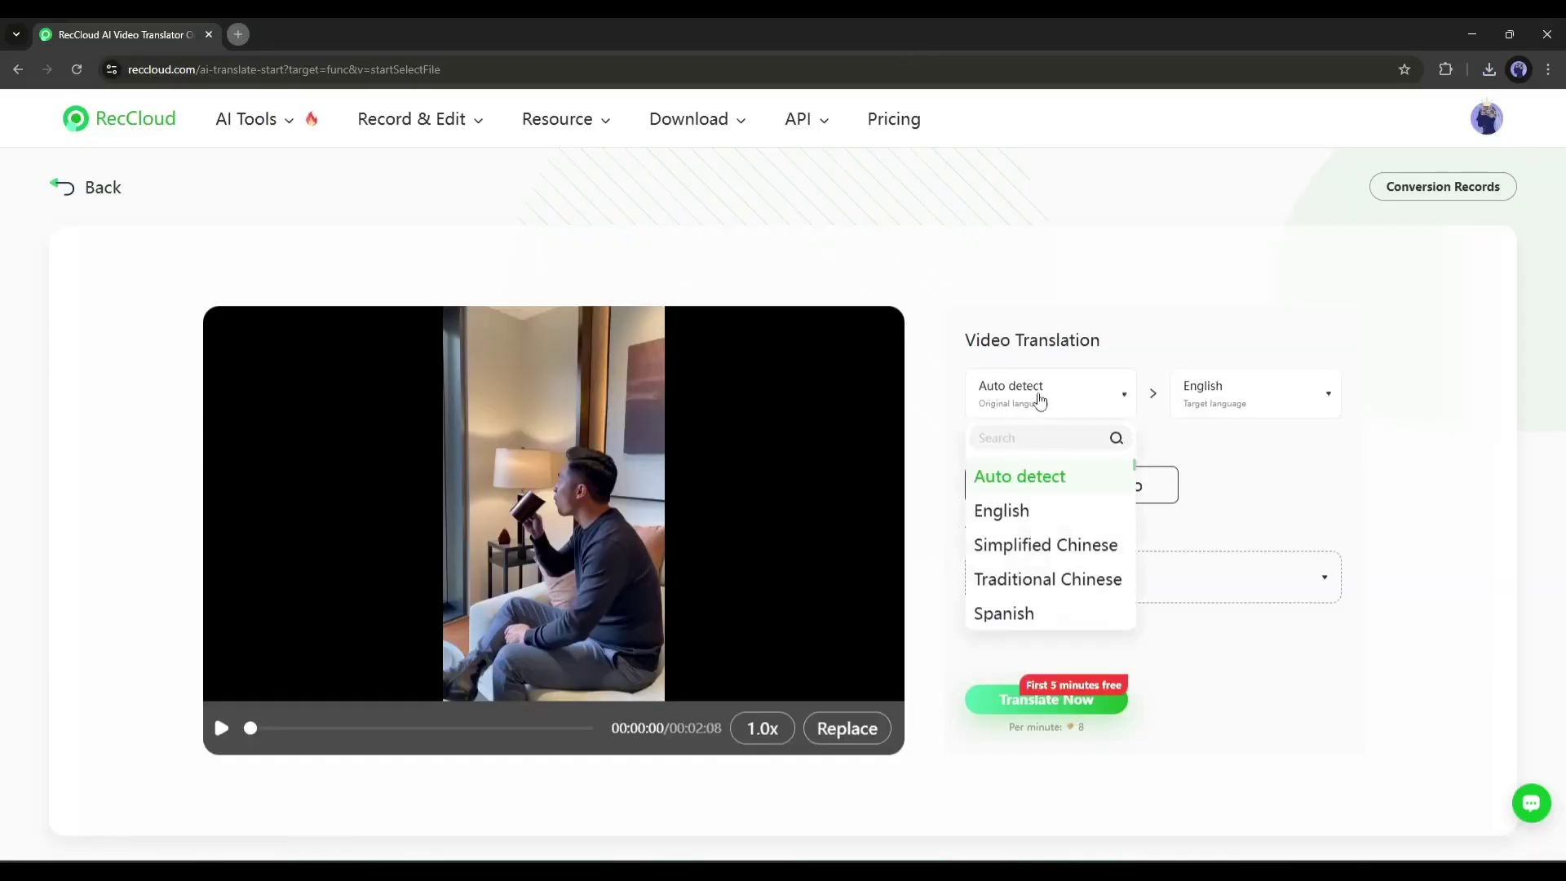
pyautogui.click(1041, 510)
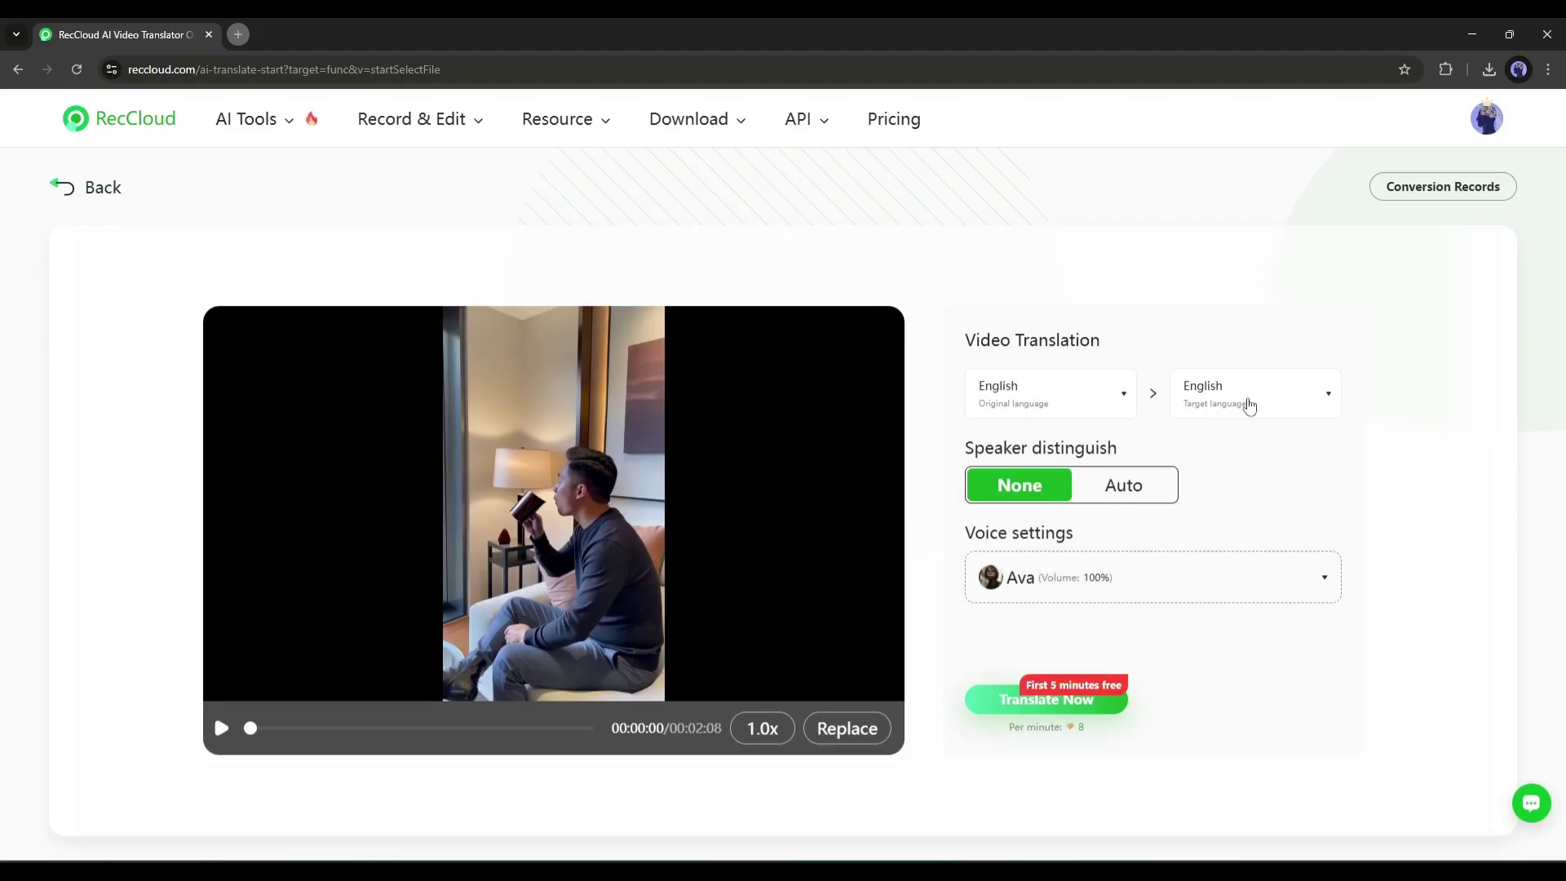
pyautogui.click(1207, 405)
pyautogui.scroll(-1, 1236, 539)
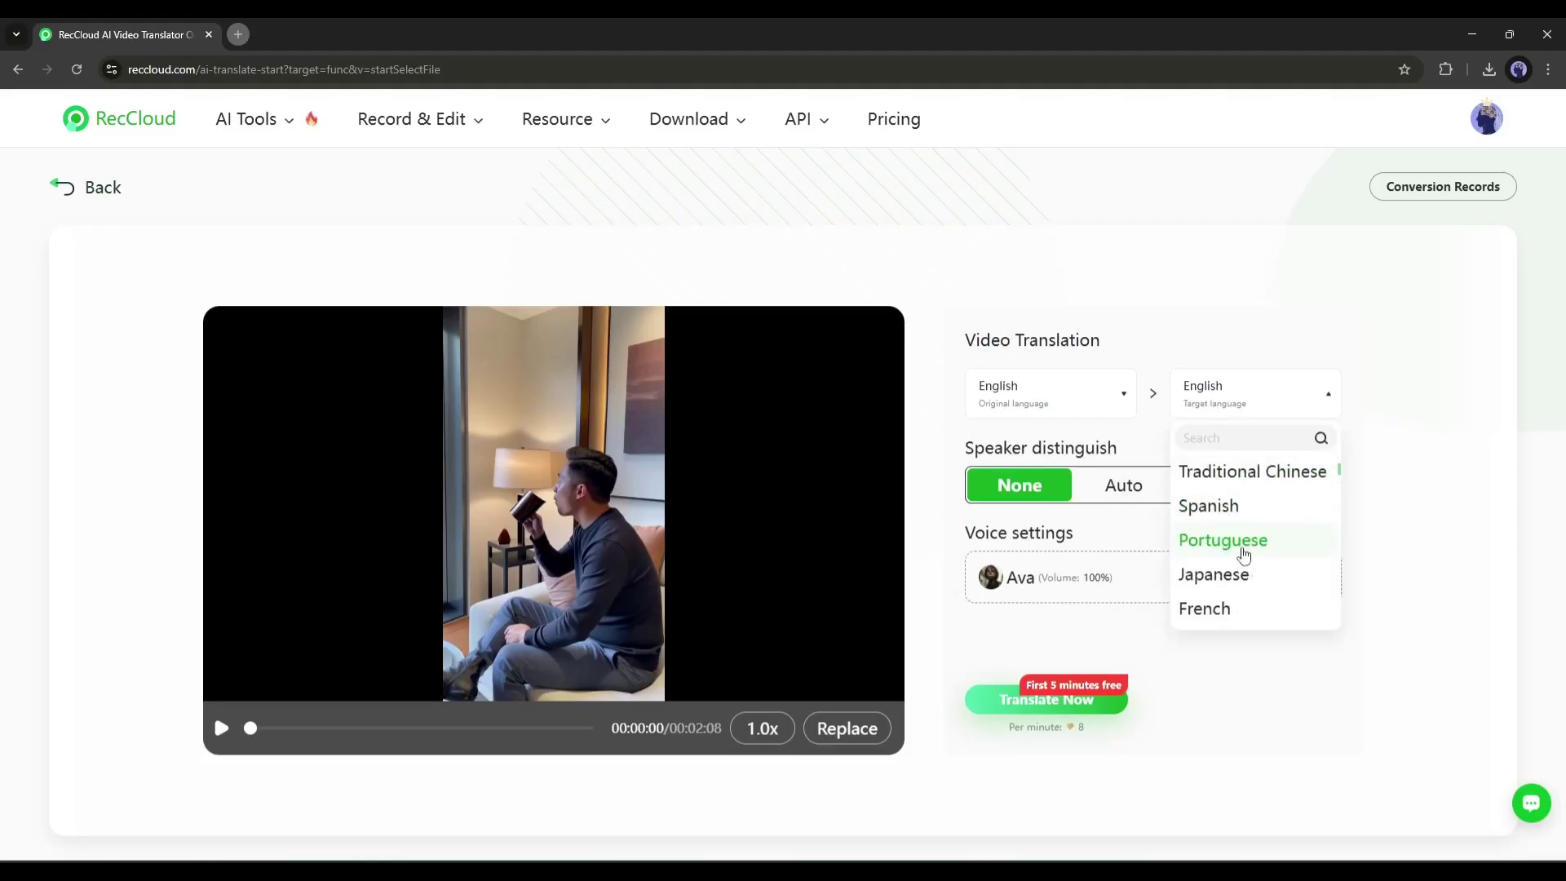
pyautogui.scroll(-2, 1224, 575)
pyautogui.scroll(-1, 1221, 593)
pyautogui.click(1239, 553)
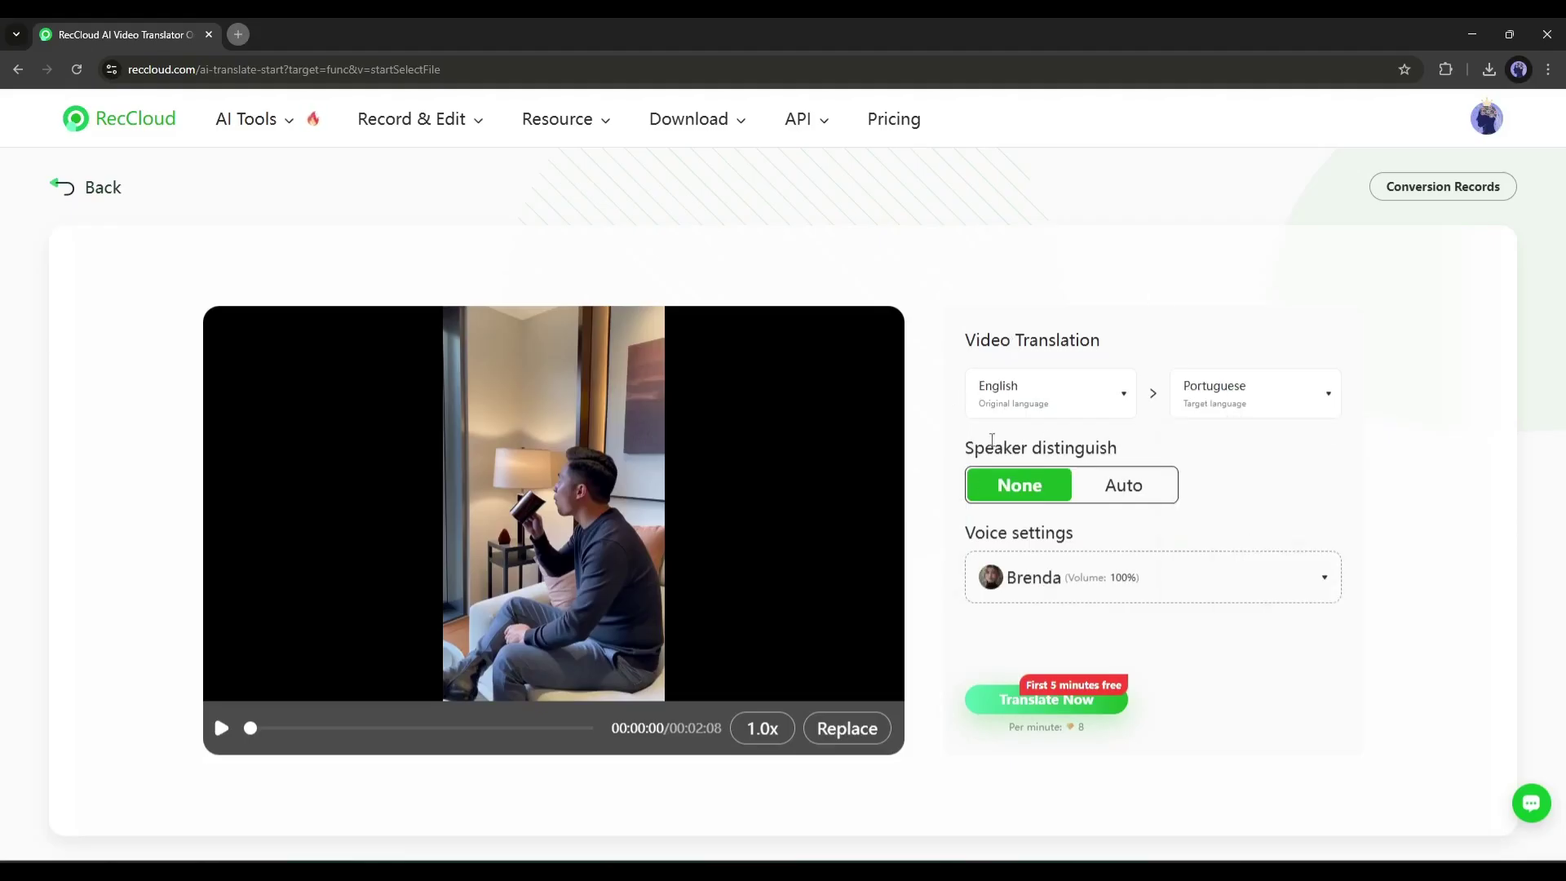
# Set speaker distinction to None and choose Fabio as the dubbing voice after previewing Brenda
pyautogui.moveTo(976, 449); pyautogui.dragTo(1128, 453)
pyautogui.click(1116, 481)
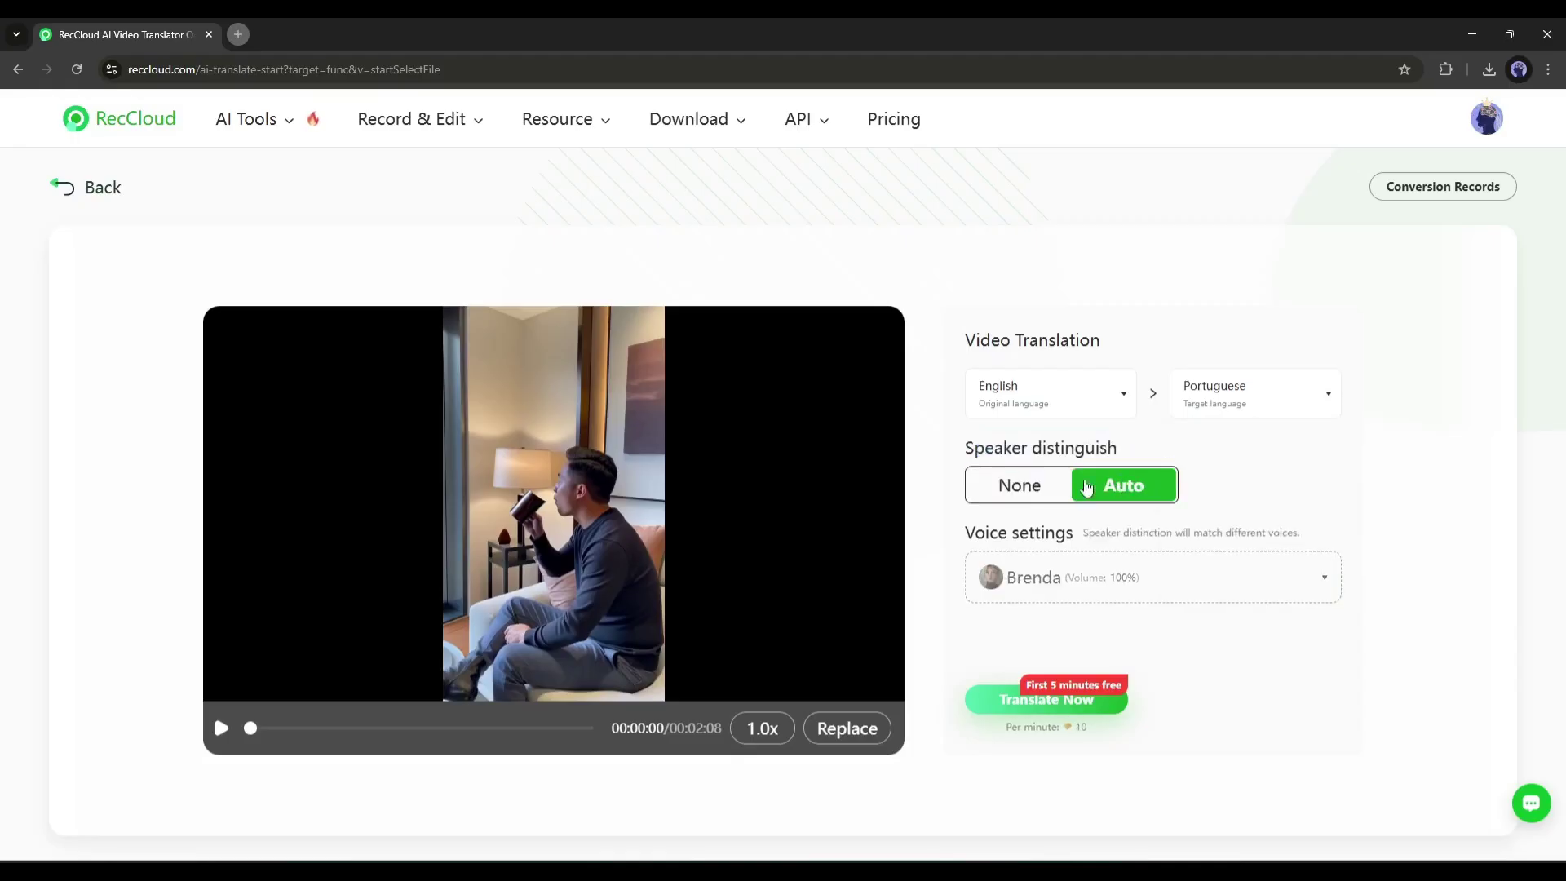
pyautogui.click(1017, 487)
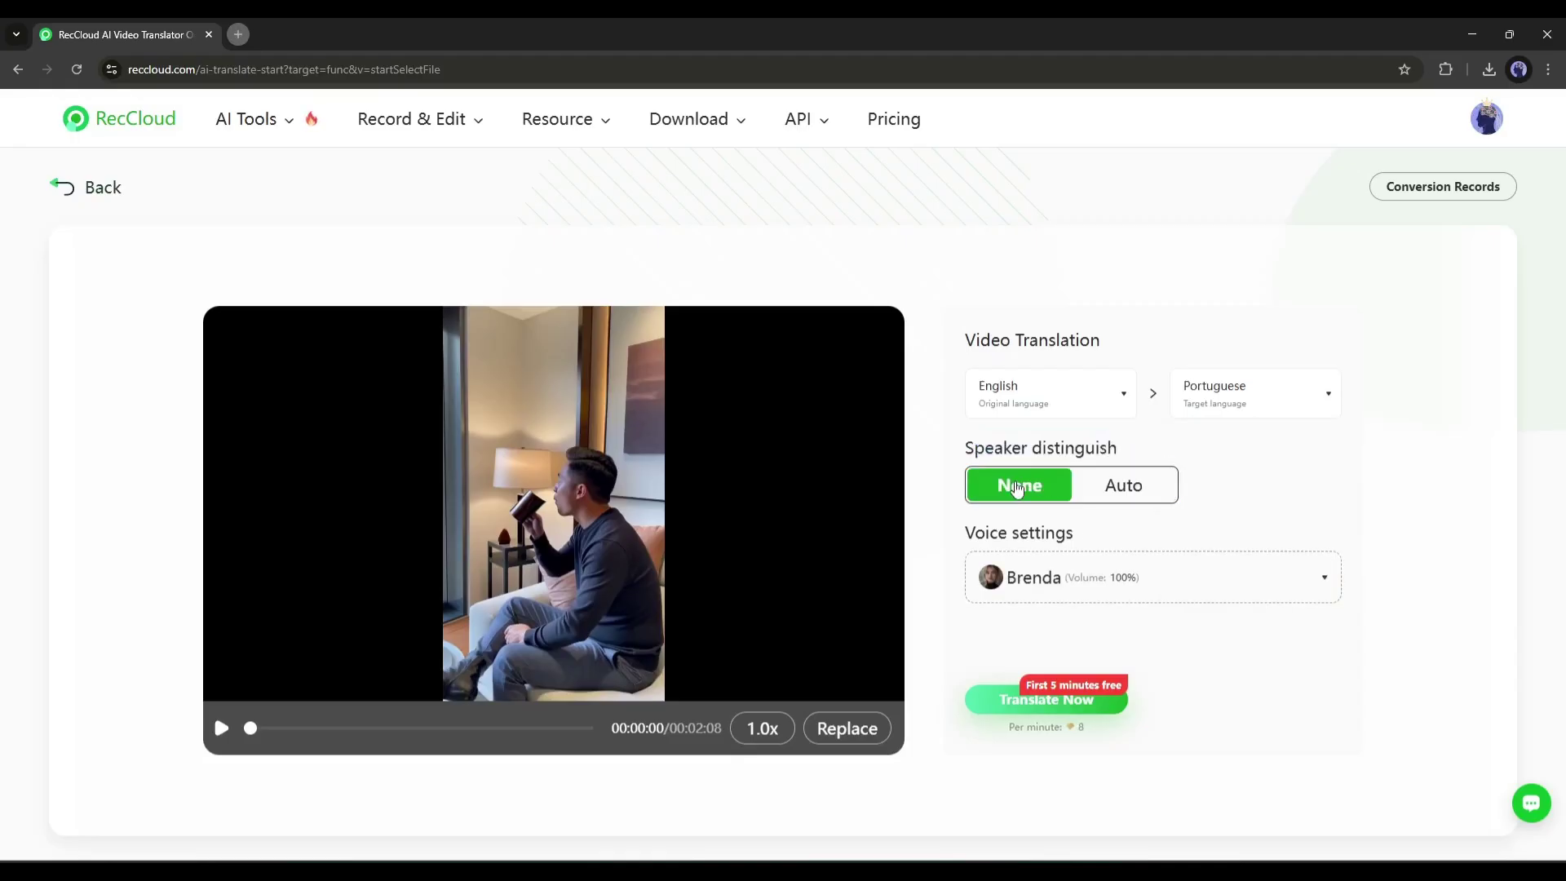
pyautogui.click(1094, 585)
pyautogui.click(1031, 356)
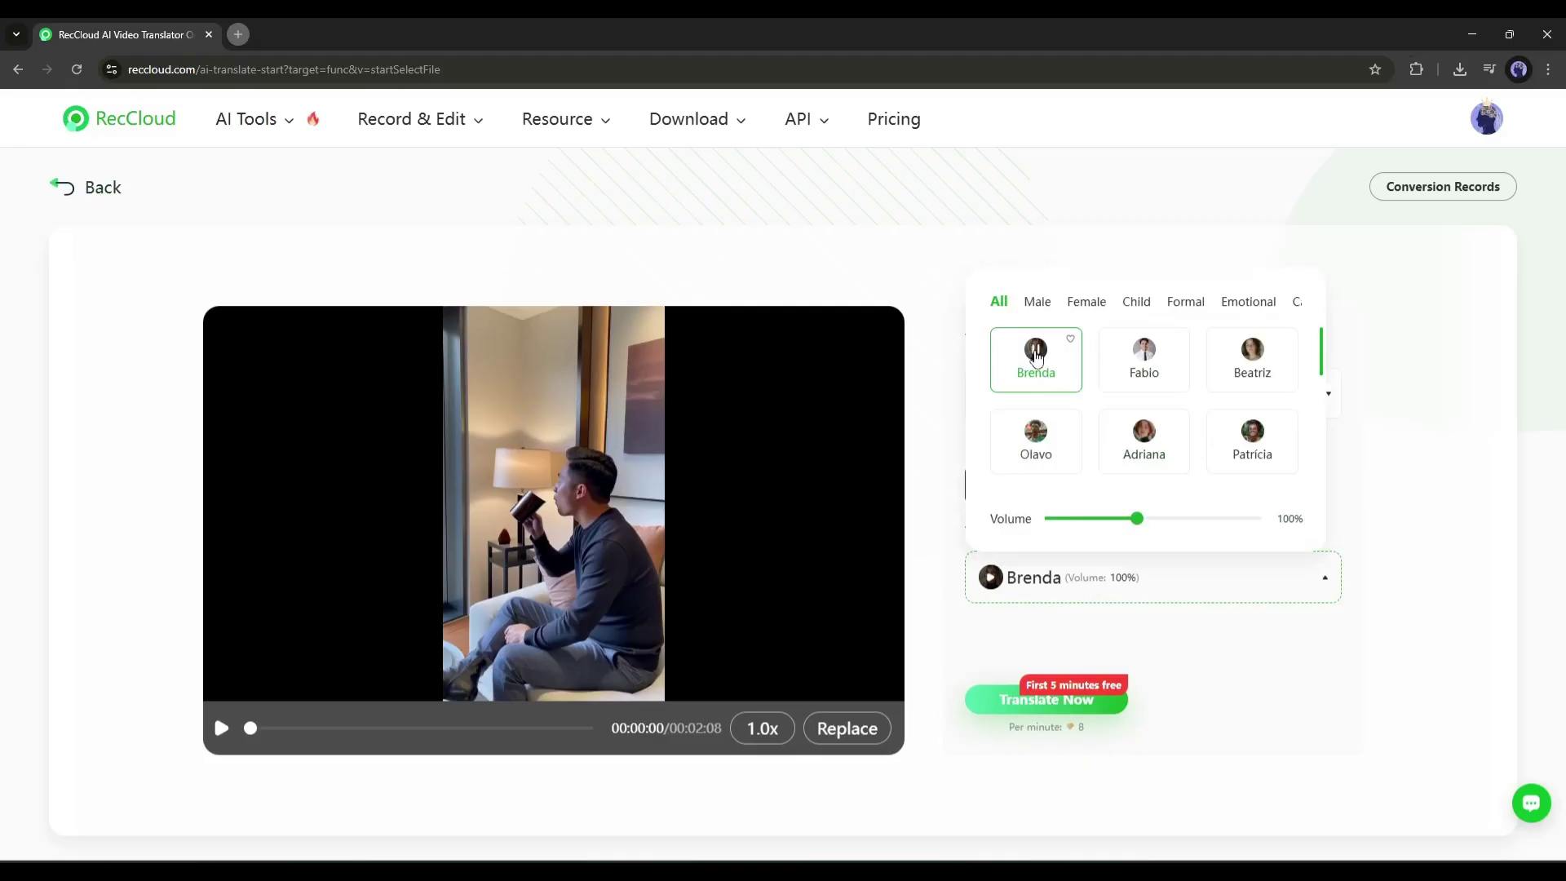
pyautogui.click(1141, 356)
pyautogui.scroll(-5, 1293, 474)
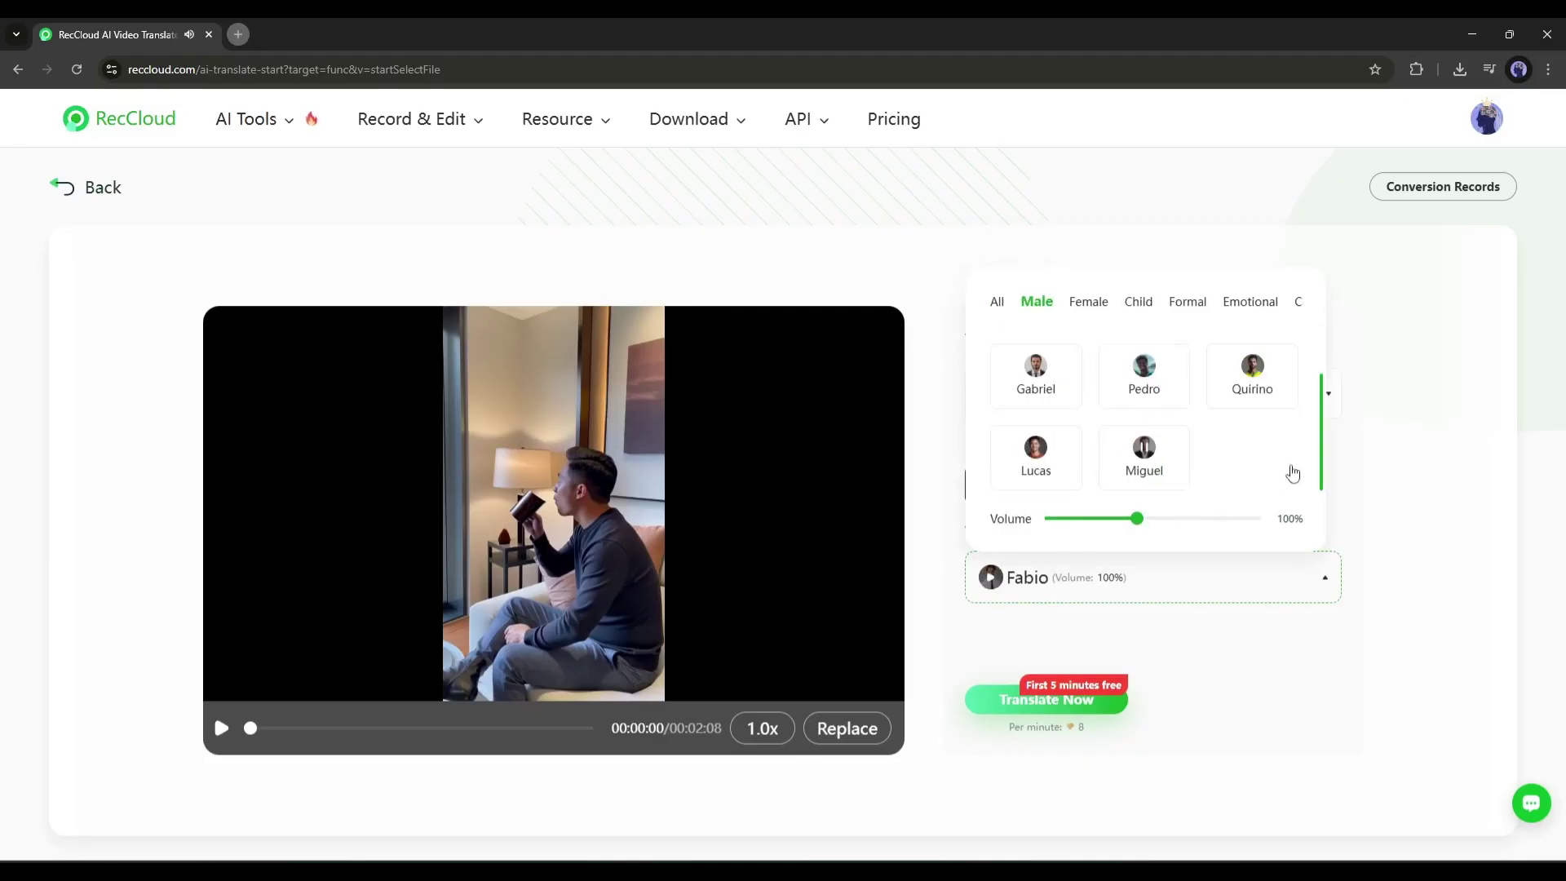
pyautogui.click(1142, 613)
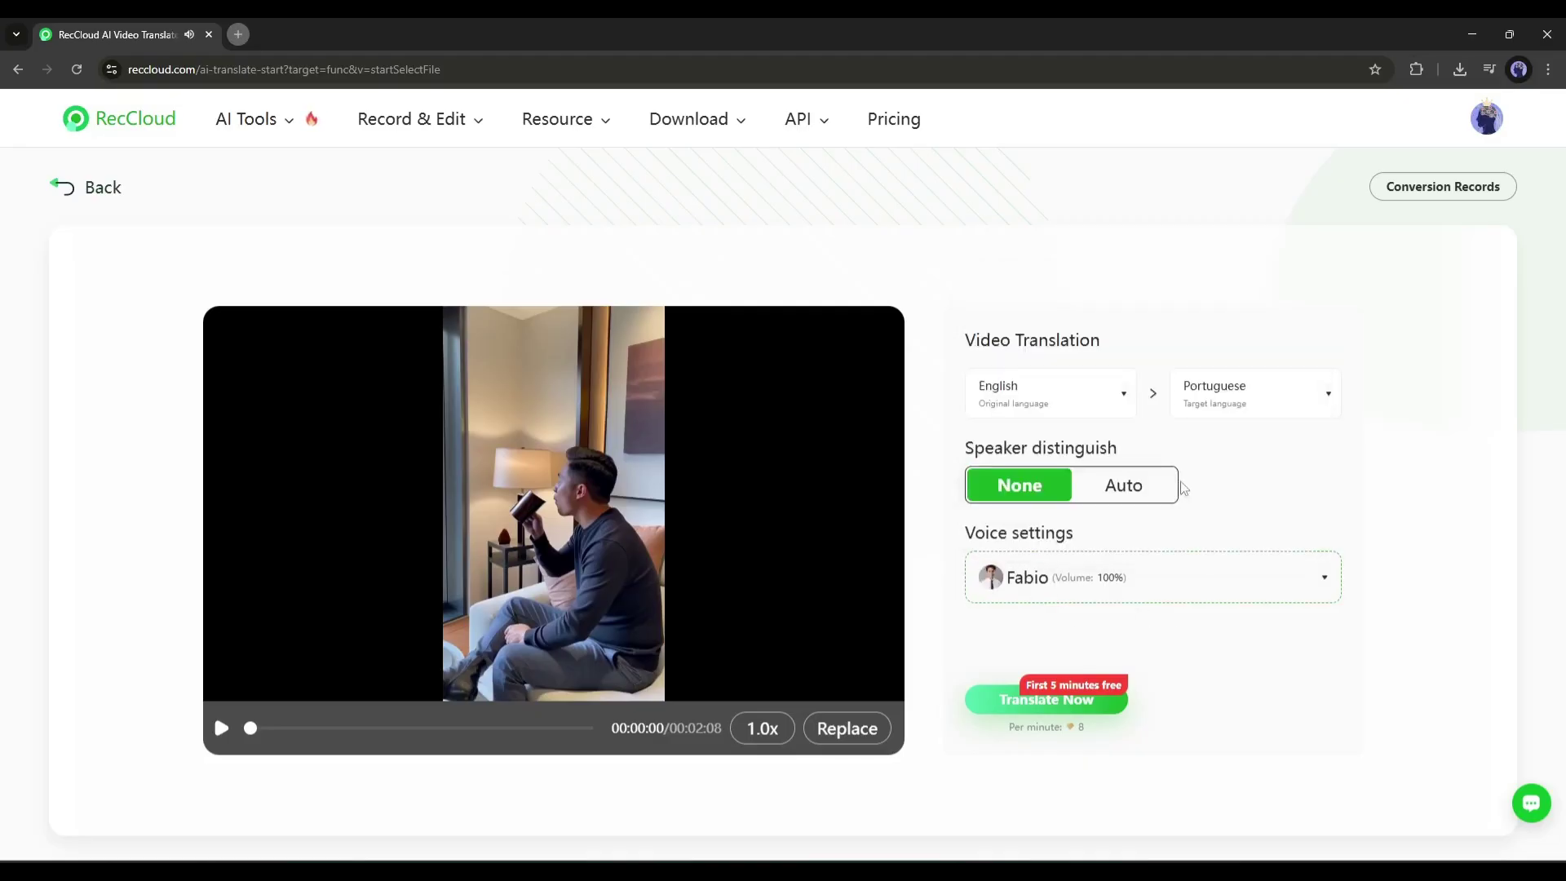
# Translate the video, then preview it at 0.75x speed and back at 1.0x
pyautogui.click(1018, 708)
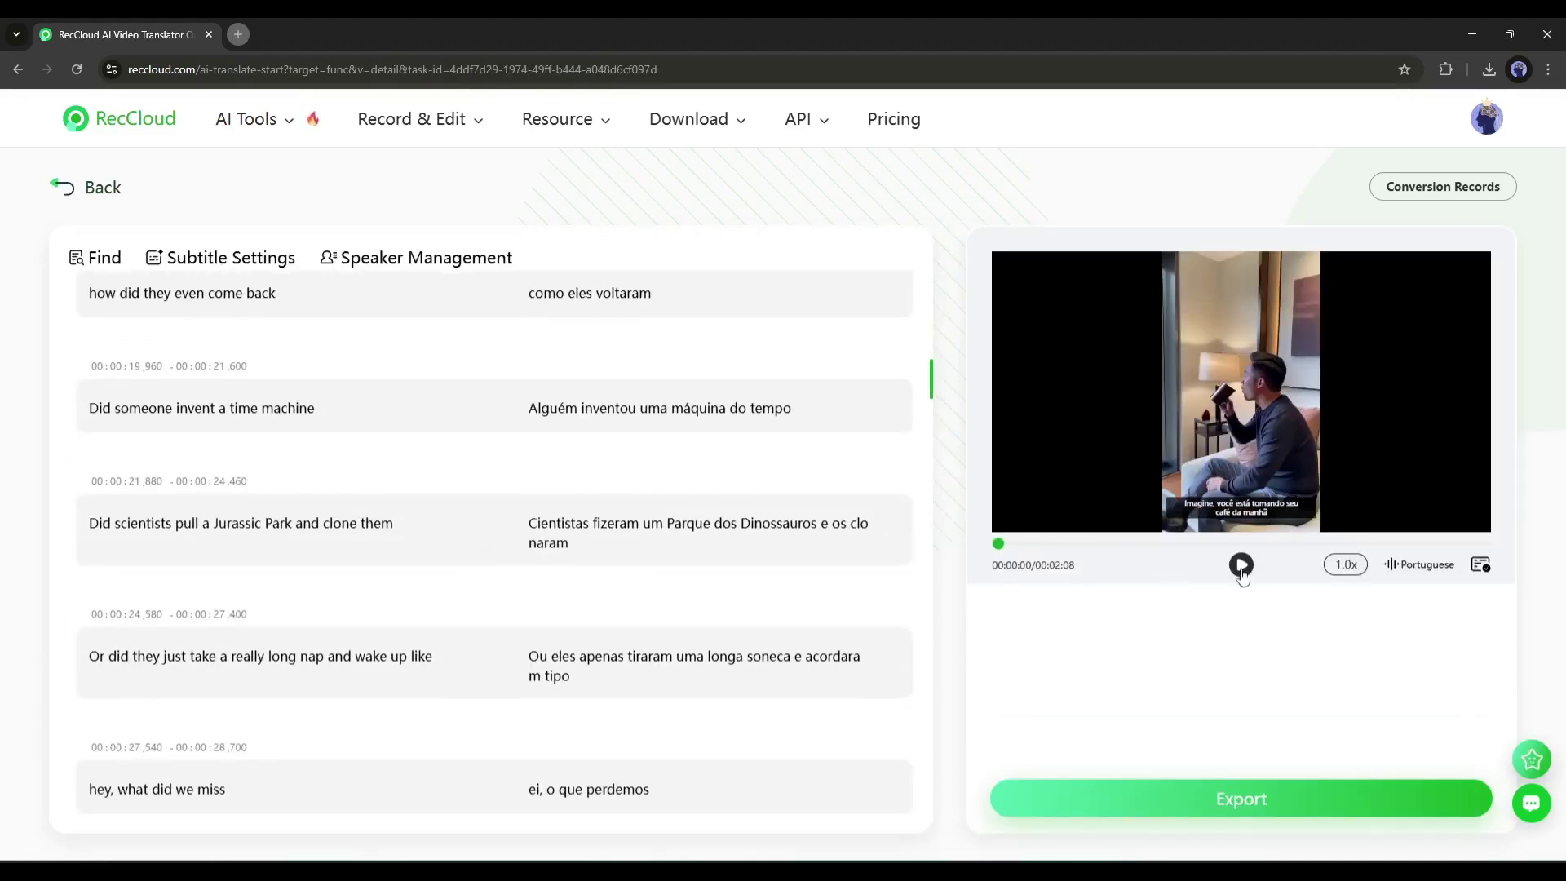
pyautogui.click(1242, 565)
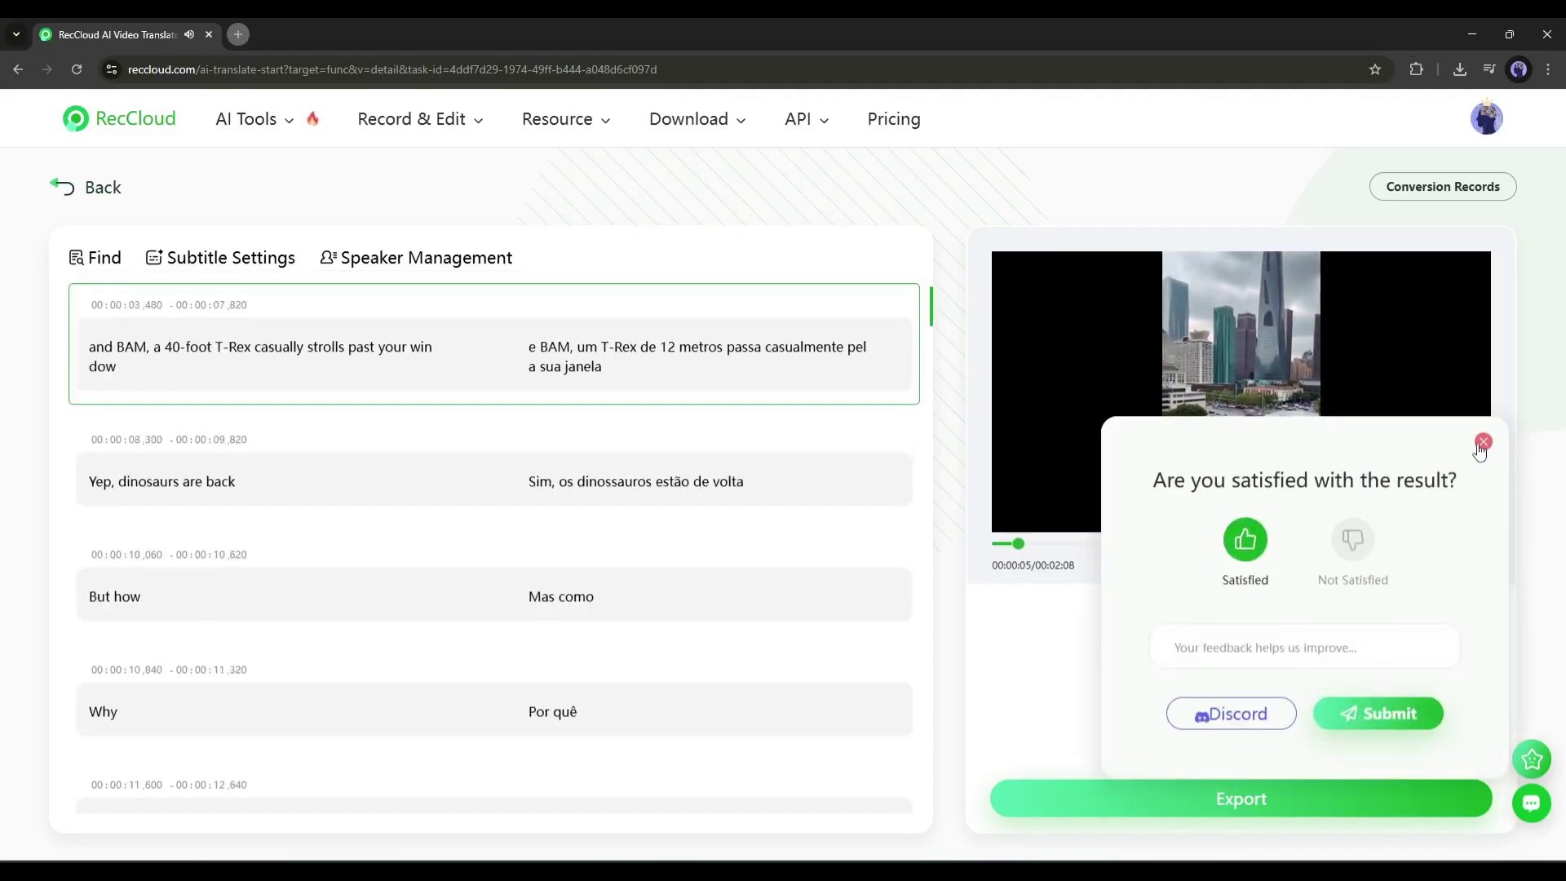
pyautogui.click(1483, 441)
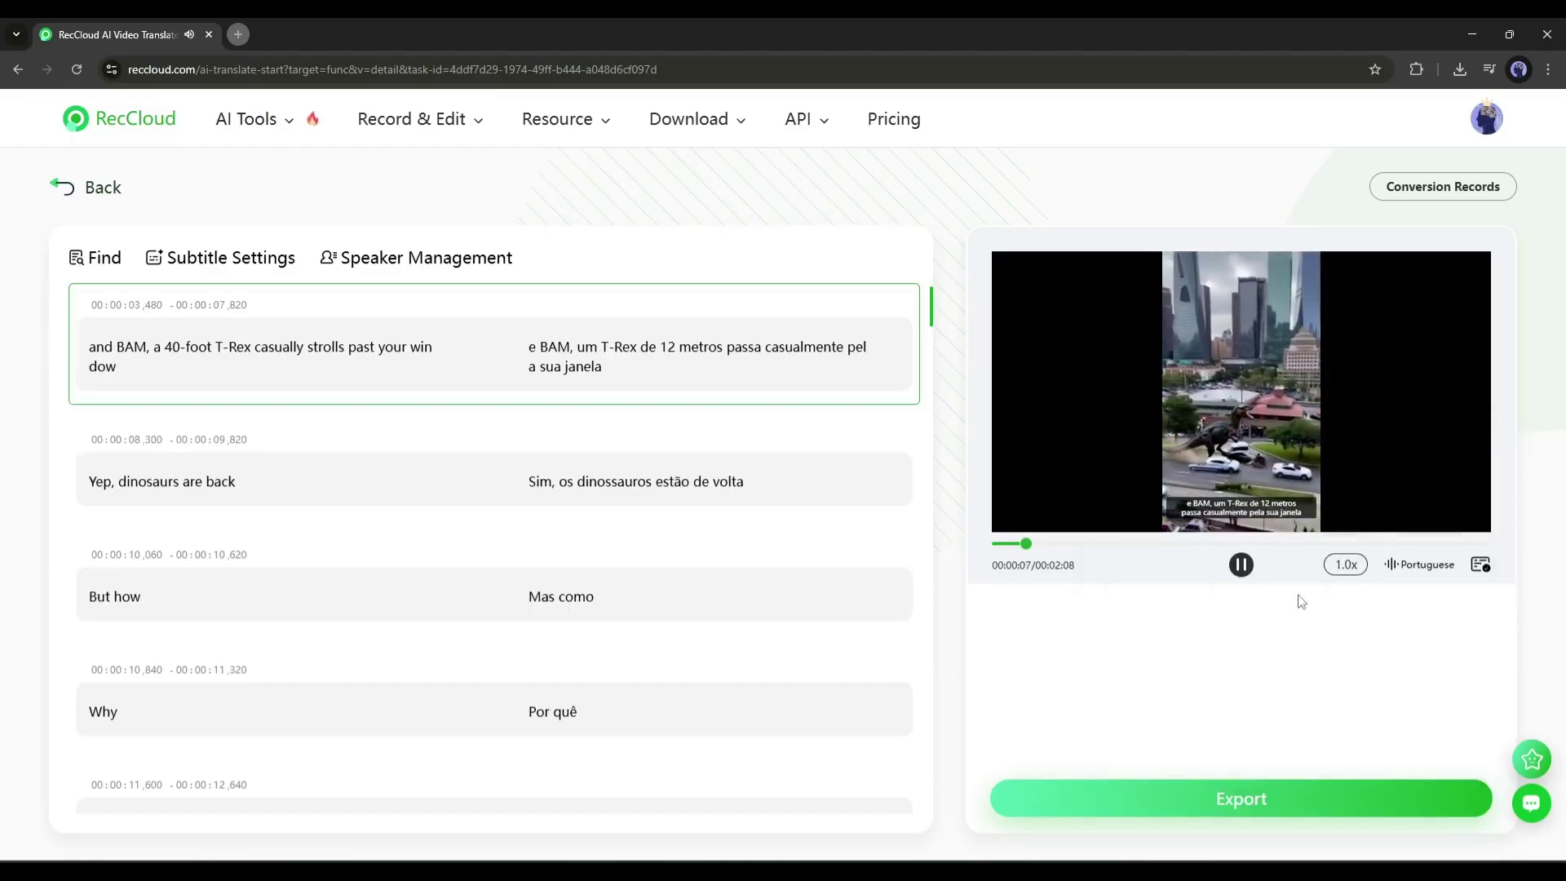
pyautogui.click(1351, 573)
pyautogui.click(1351, 511)
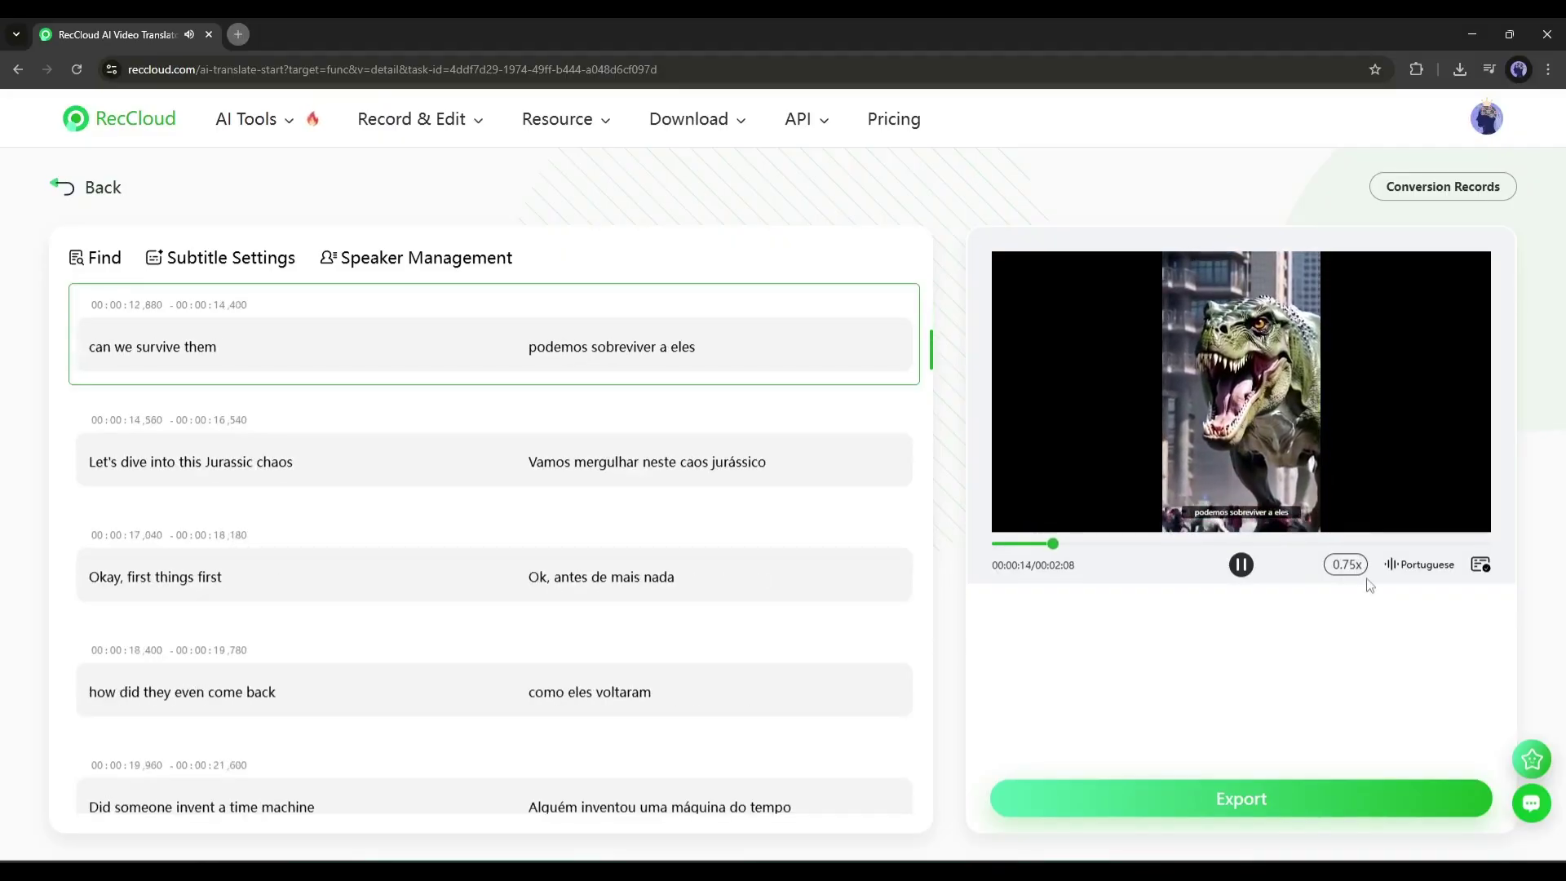
pyautogui.click(1347, 566)
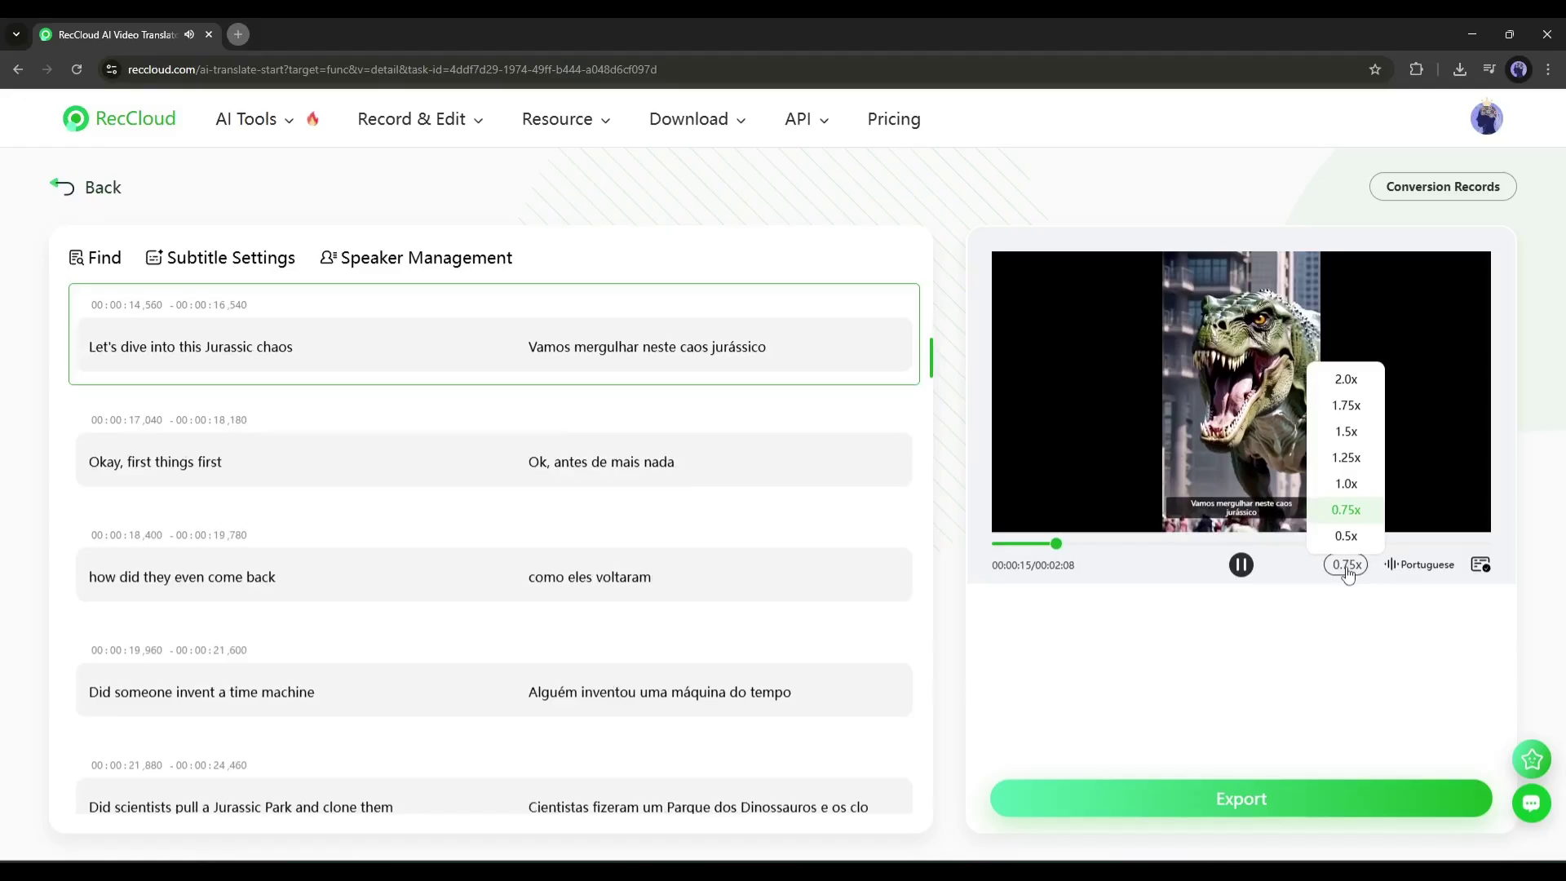
pyautogui.click(1346, 482)
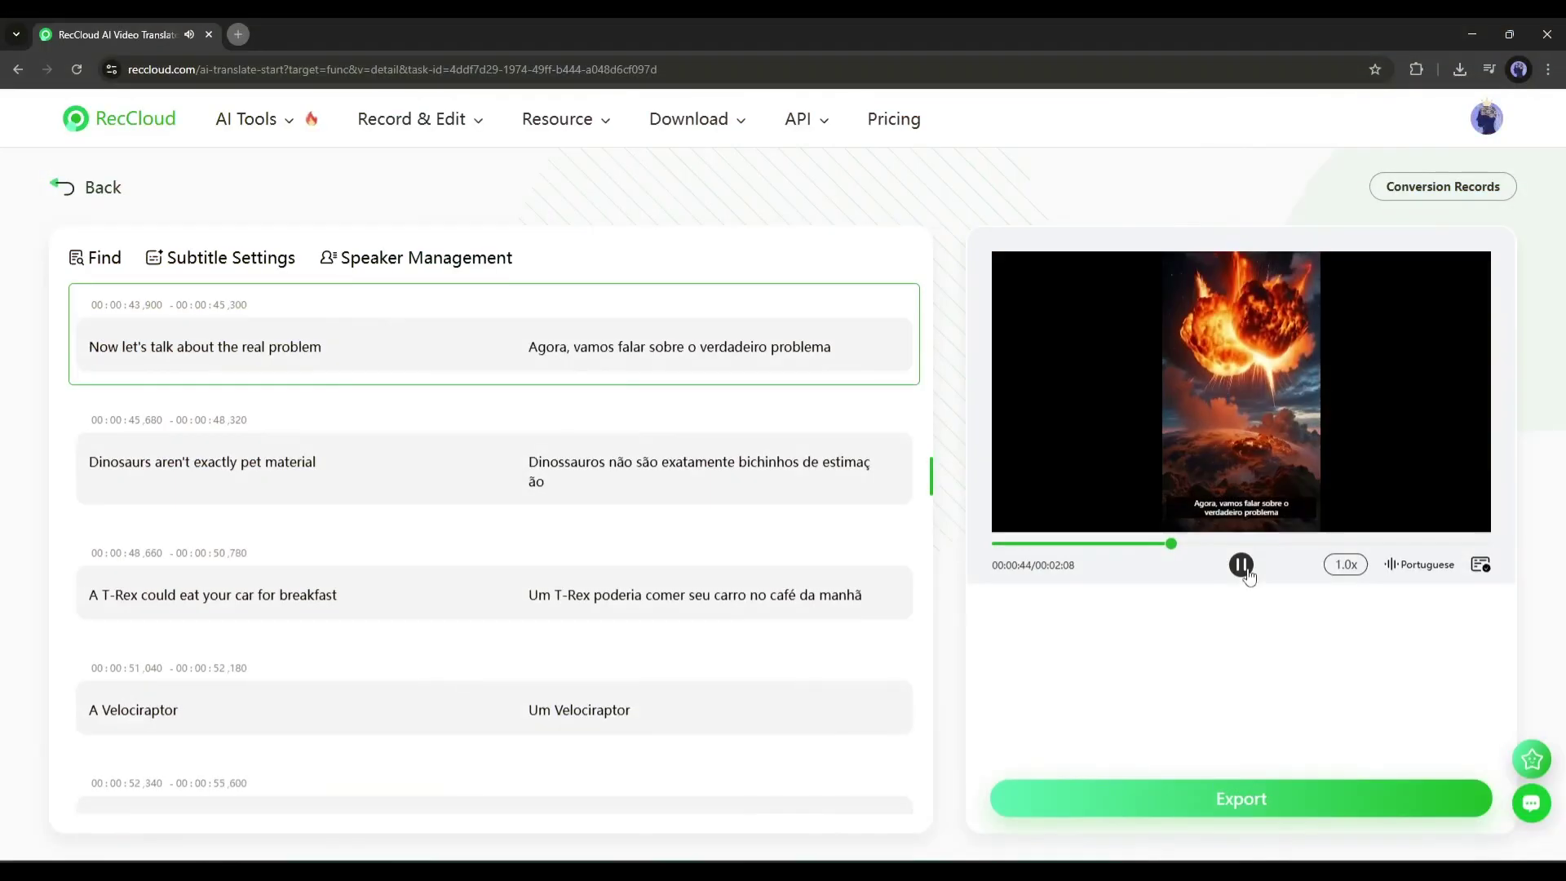
pyautogui.click(1241, 565)
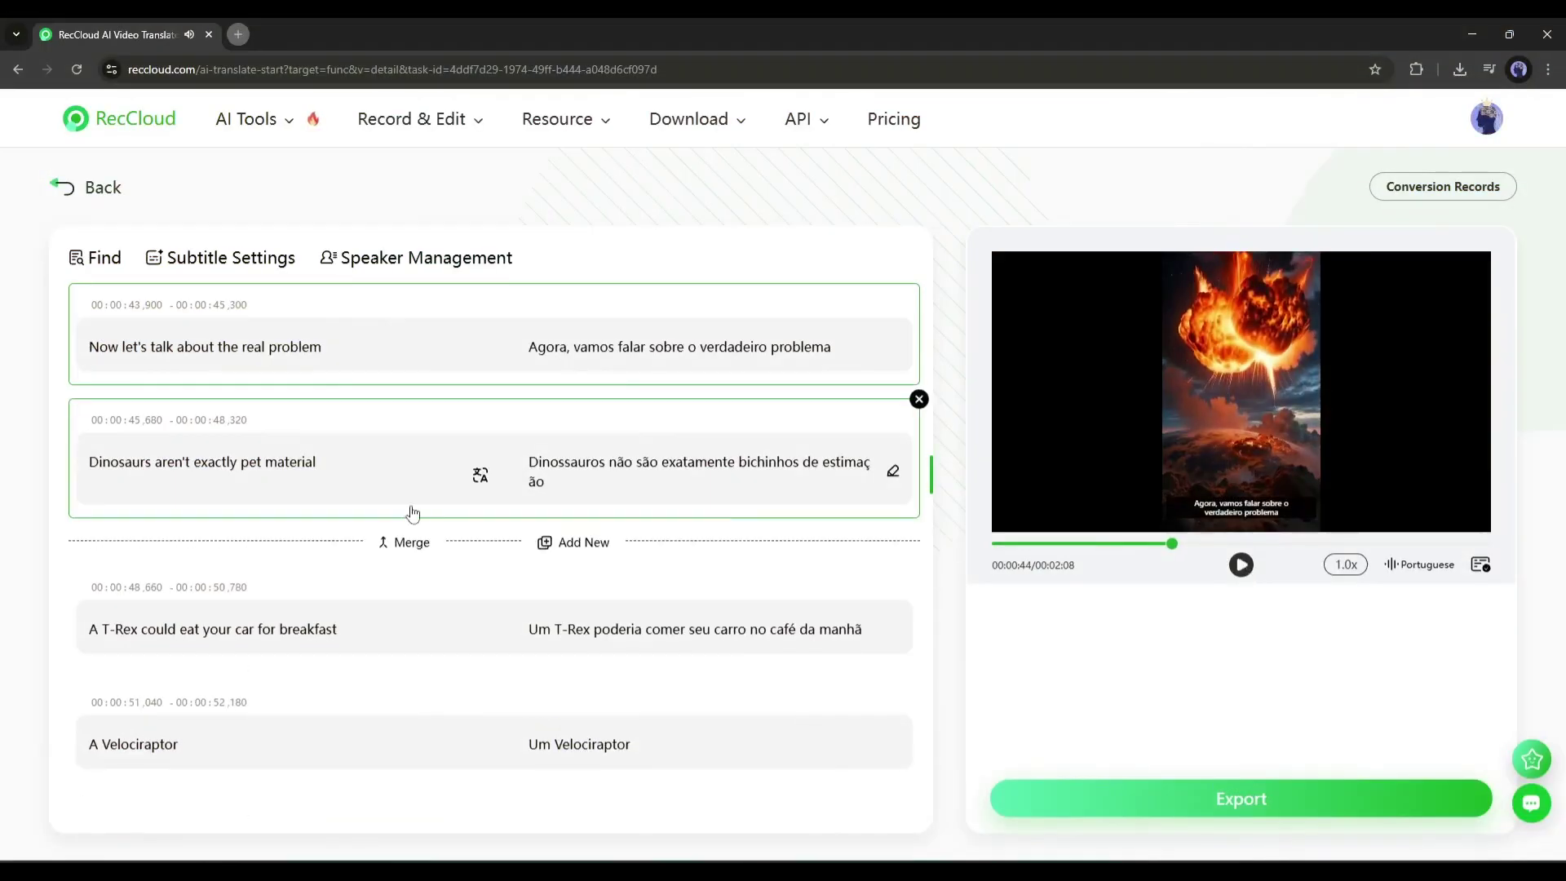
pyautogui.scroll(2, 379, 515)
pyautogui.scroll(5, 379, 514)
pyautogui.scroll(5, 396, 514)
pyautogui.scroll(5, 399, 511)
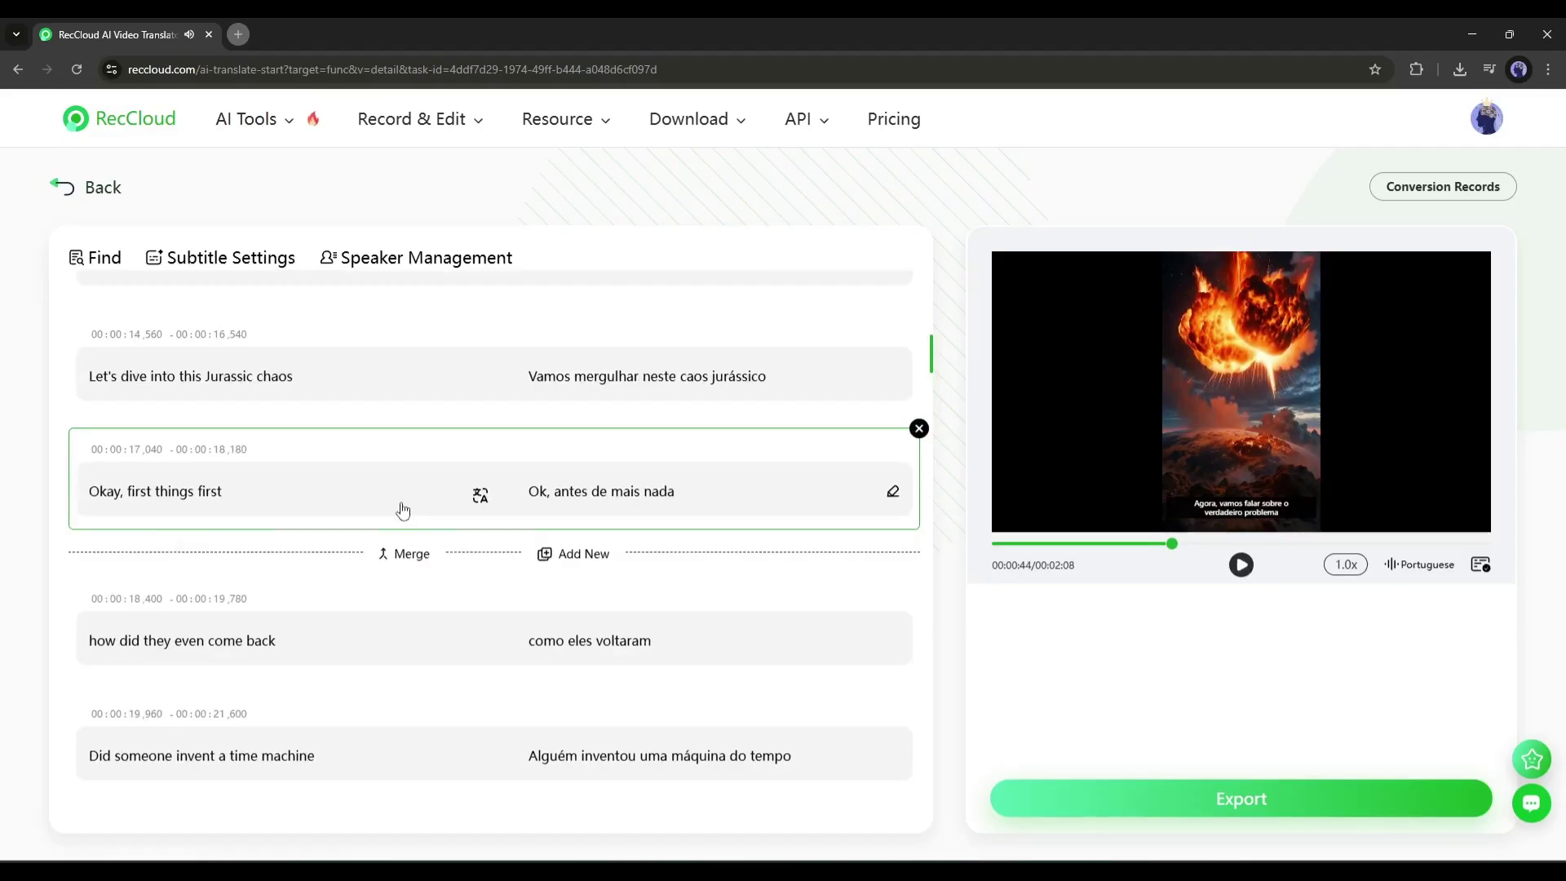
pyautogui.scroll(5, 399, 511)
pyautogui.scroll(5, 401, 511)
pyautogui.scroll(1, 483, 482)
# Rewind the preview and export the translated video as MP4
pyautogui.click(482, 482)
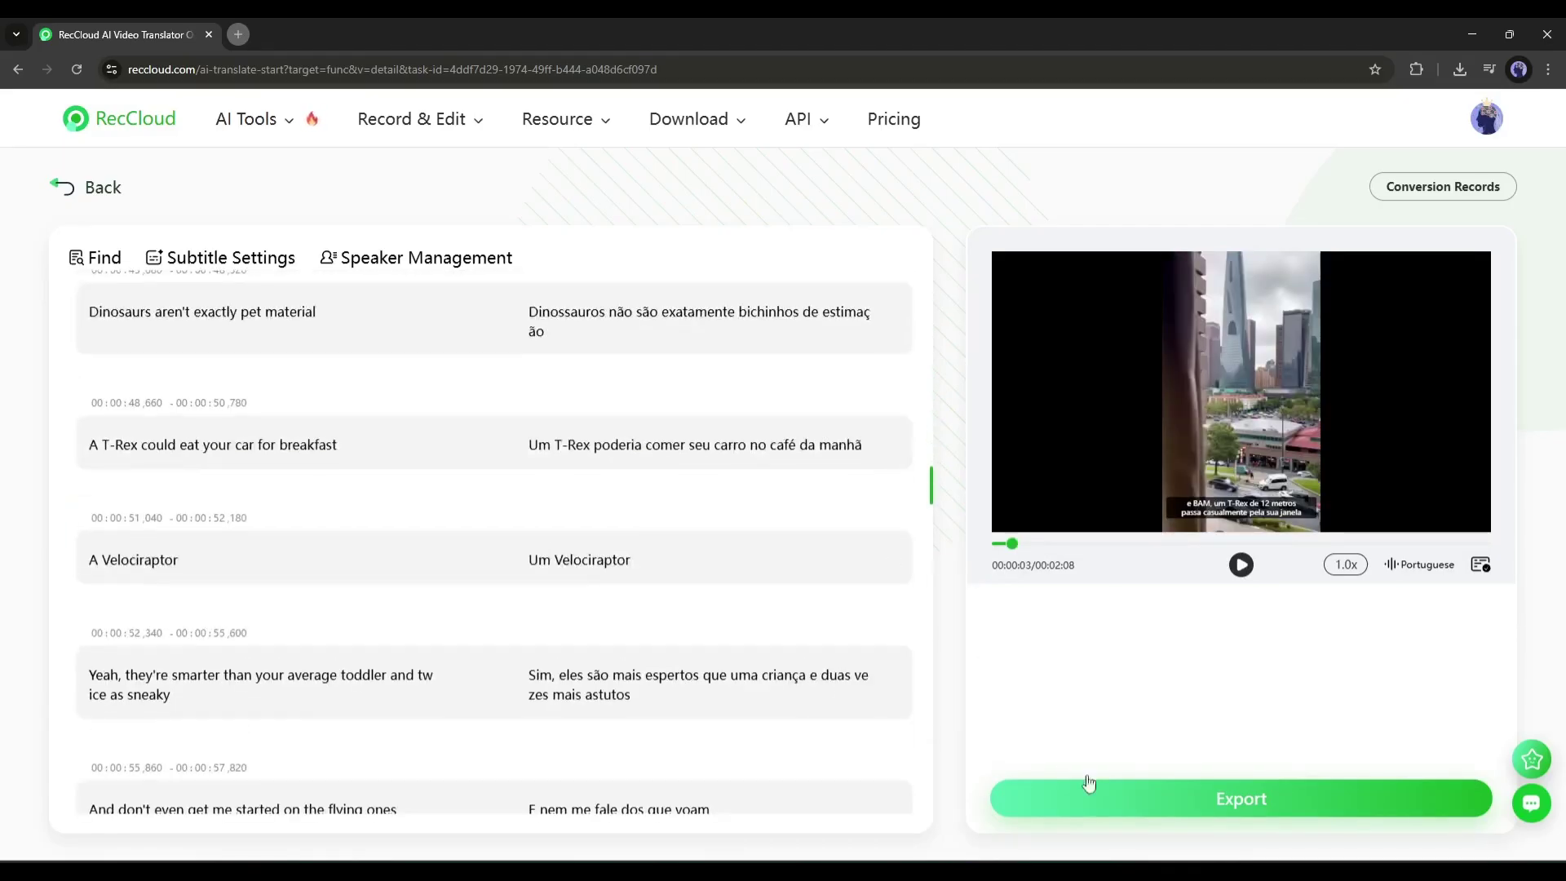
pyautogui.click(1227, 796)
pyautogui.click(816, 594)
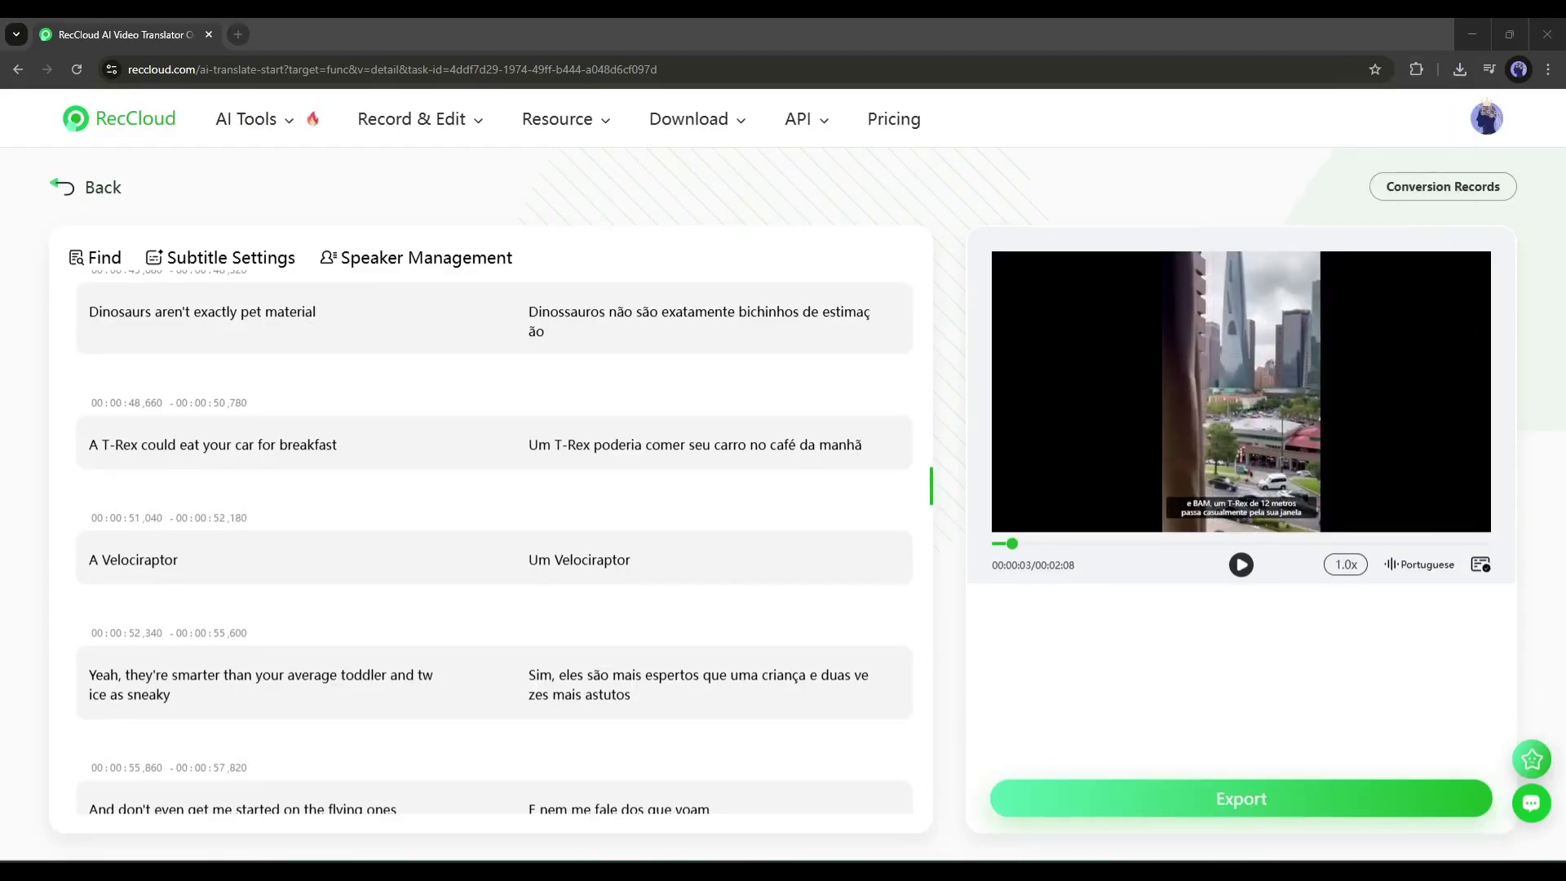
pyautogui.scroll(3, 308, 445)
# Return to the RecCloud AI Tools page and view the available subtitle languages
pyautogui.click(144, 121)
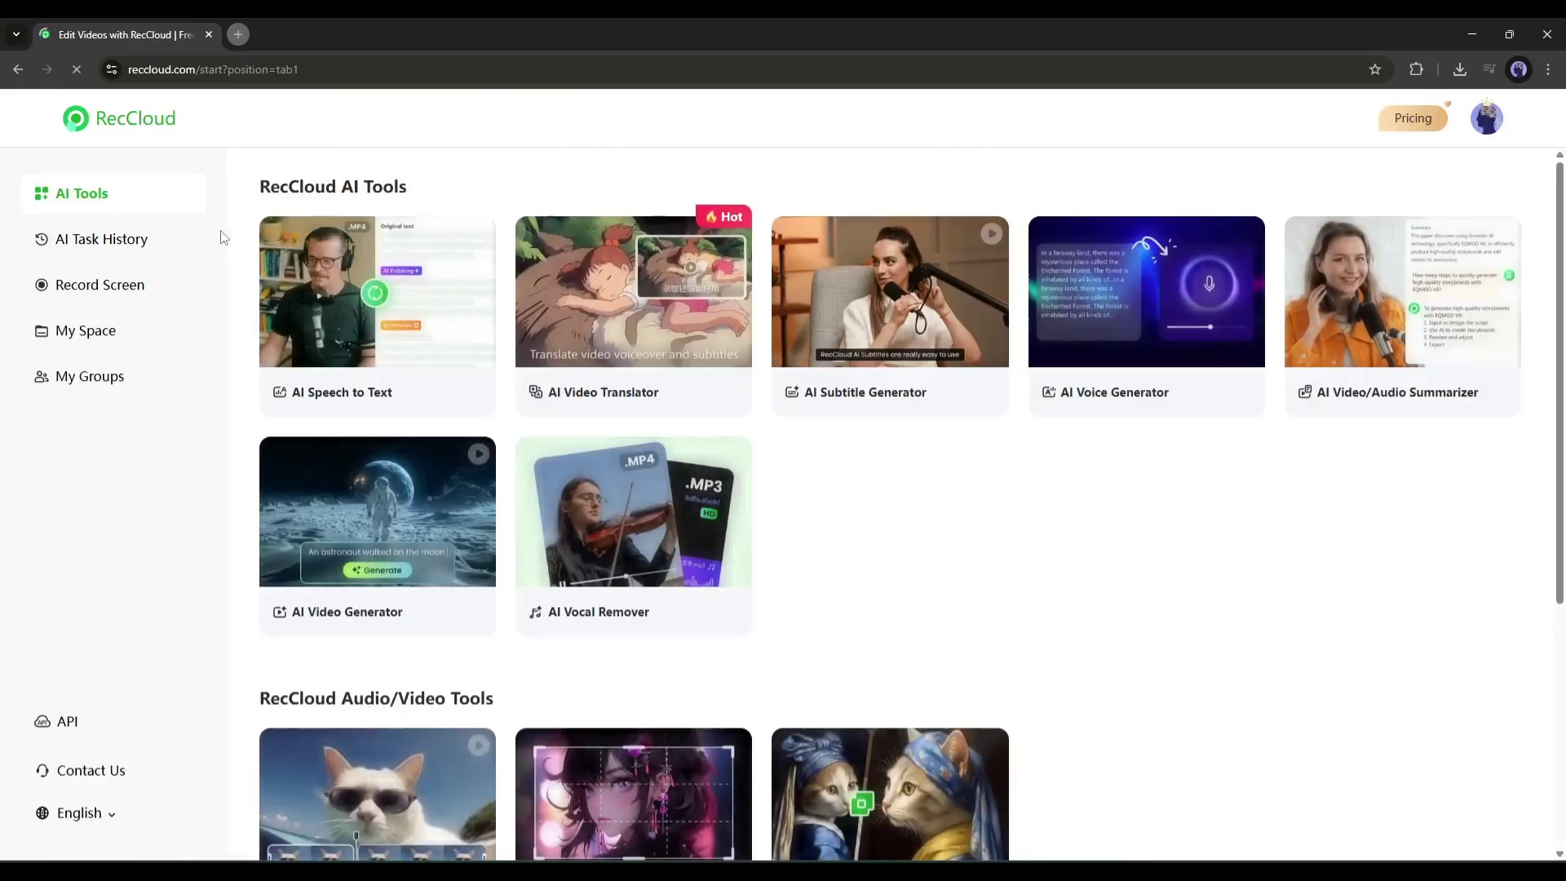
pyautogui.scroll(-3, 246, 527)
pyautogui.scroll(3, 361, 657)
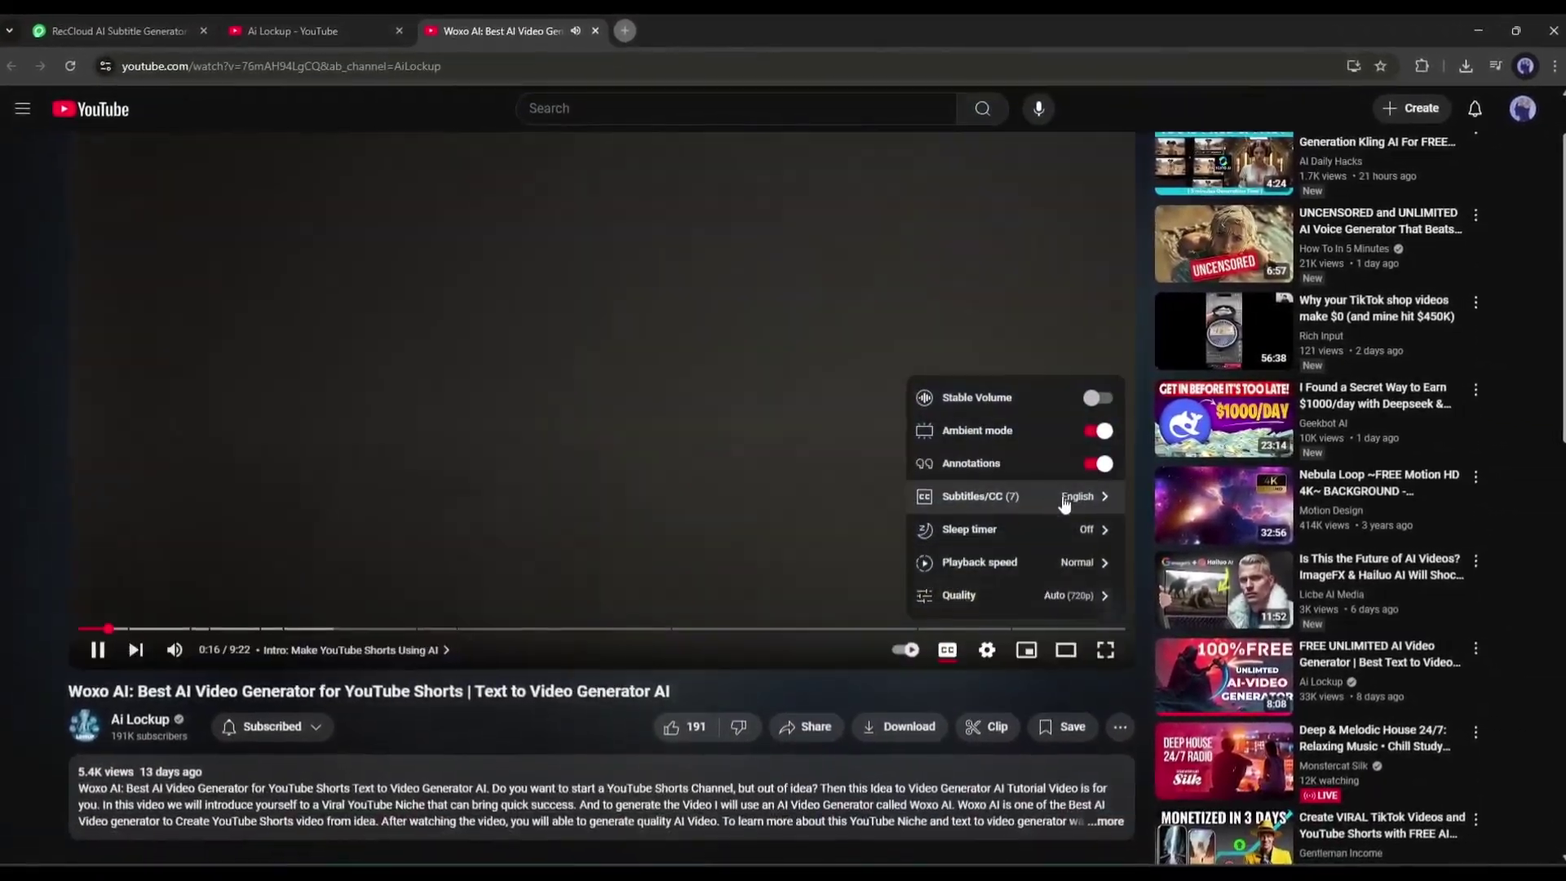
pyautogui.click(1065, 577)
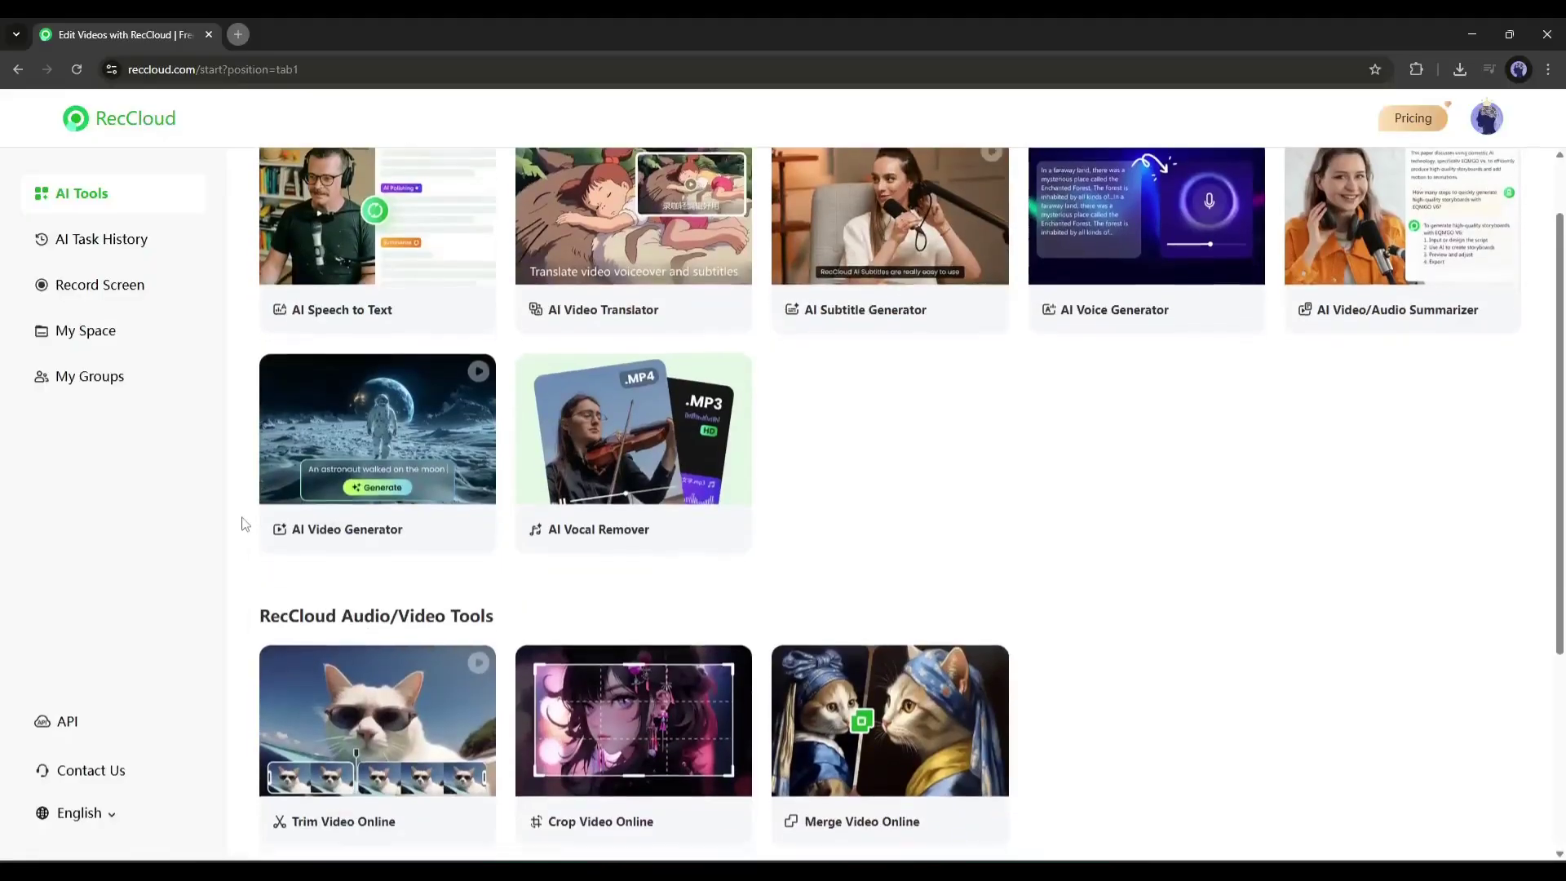
pyautogui.scroll(-3, 241, 524)
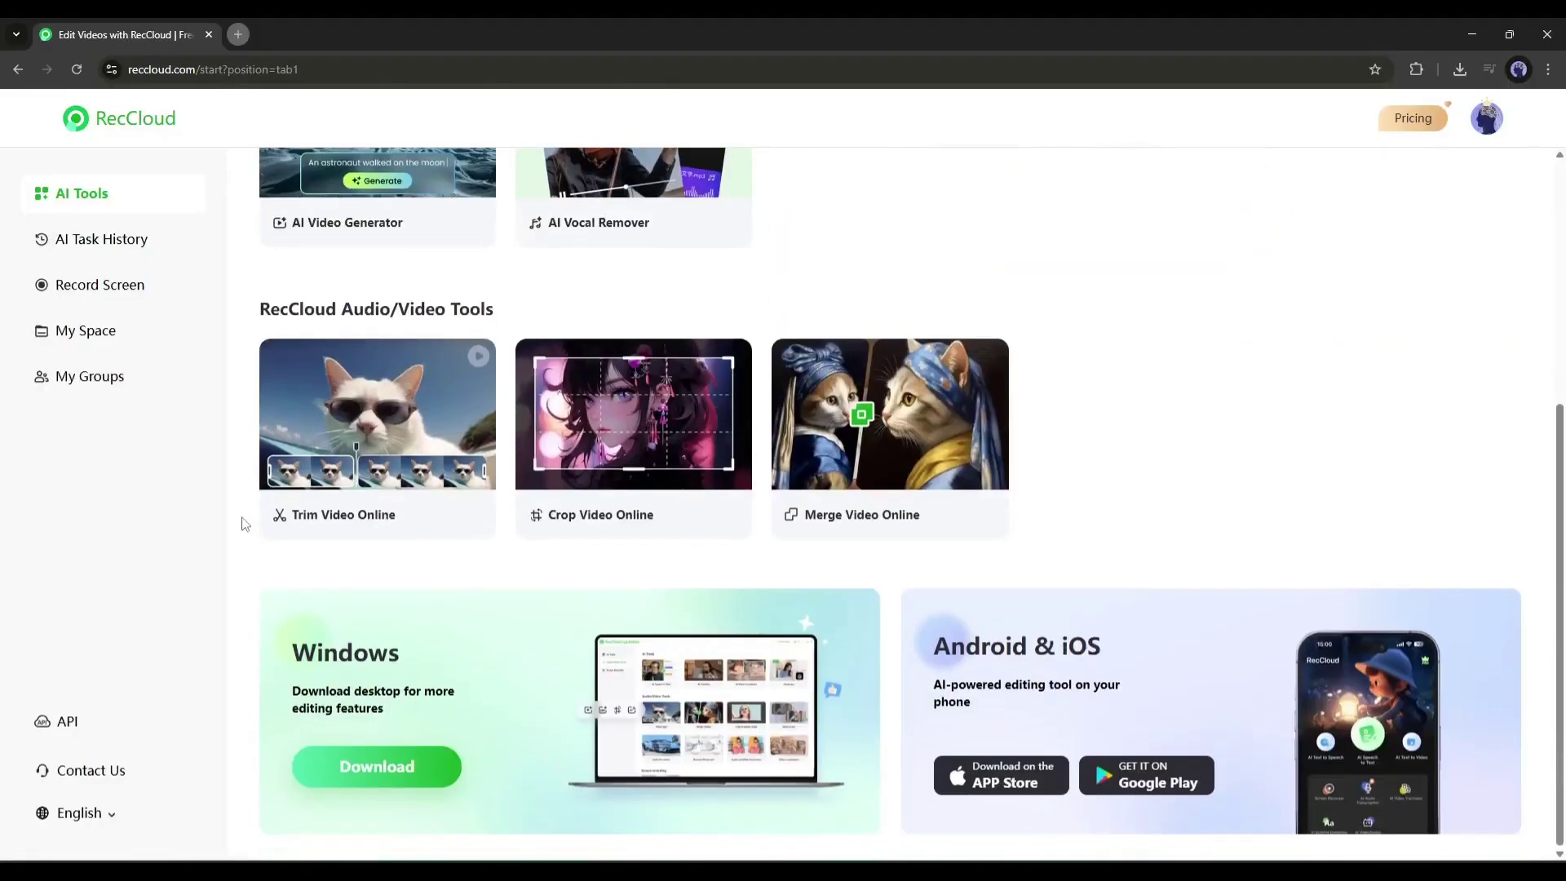
pyautogui.scroll(4, 365, 649)
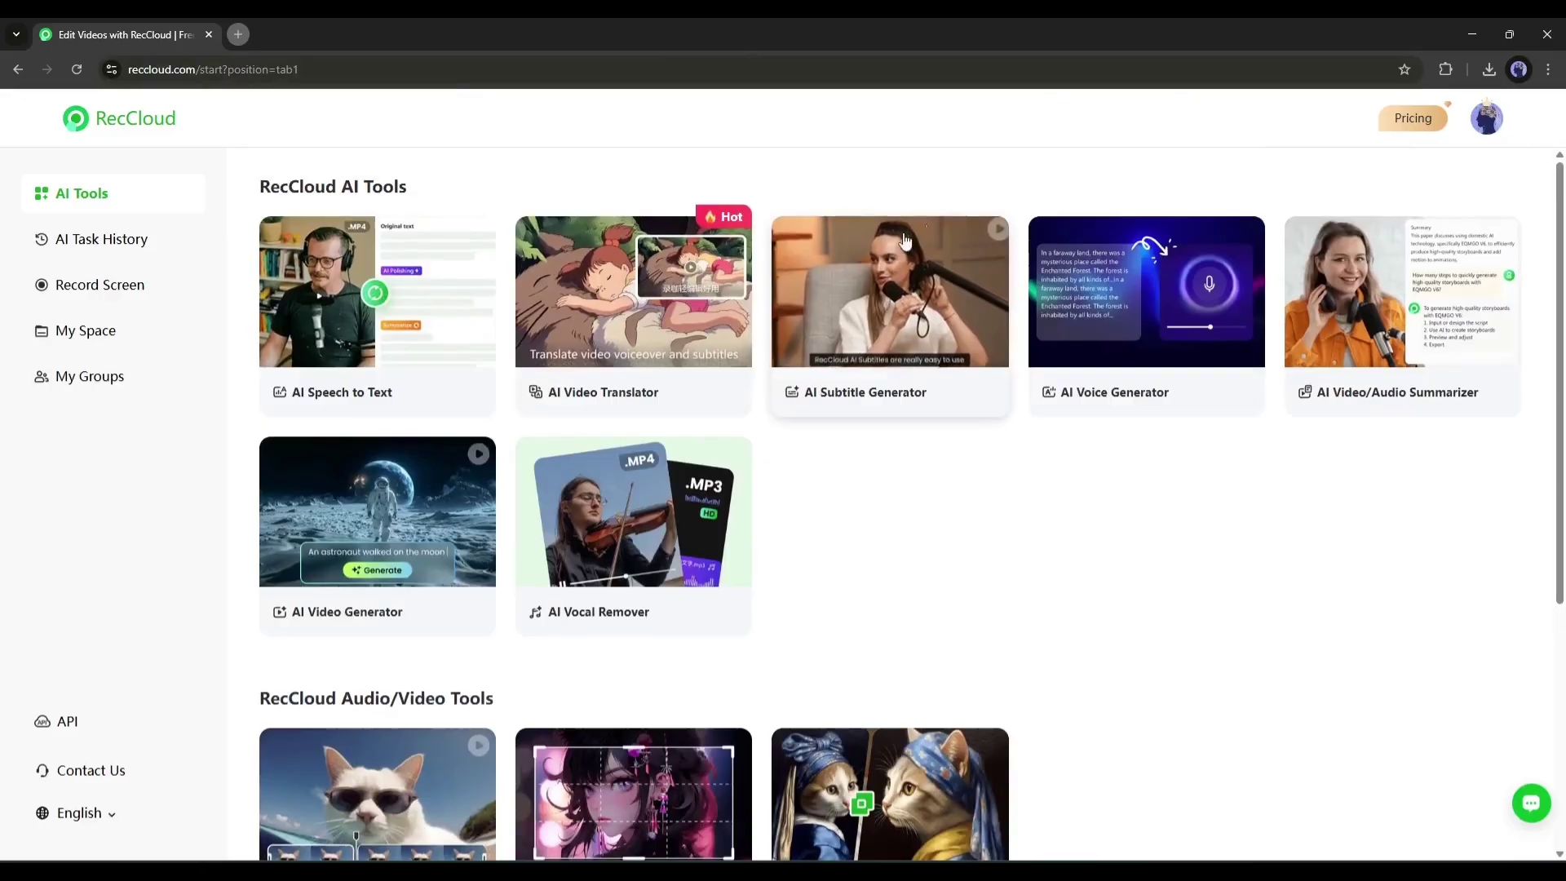
# Upload the dinosaur video to RecCloud's AI Subtitle Generator
pyautogui.click(908, 291)
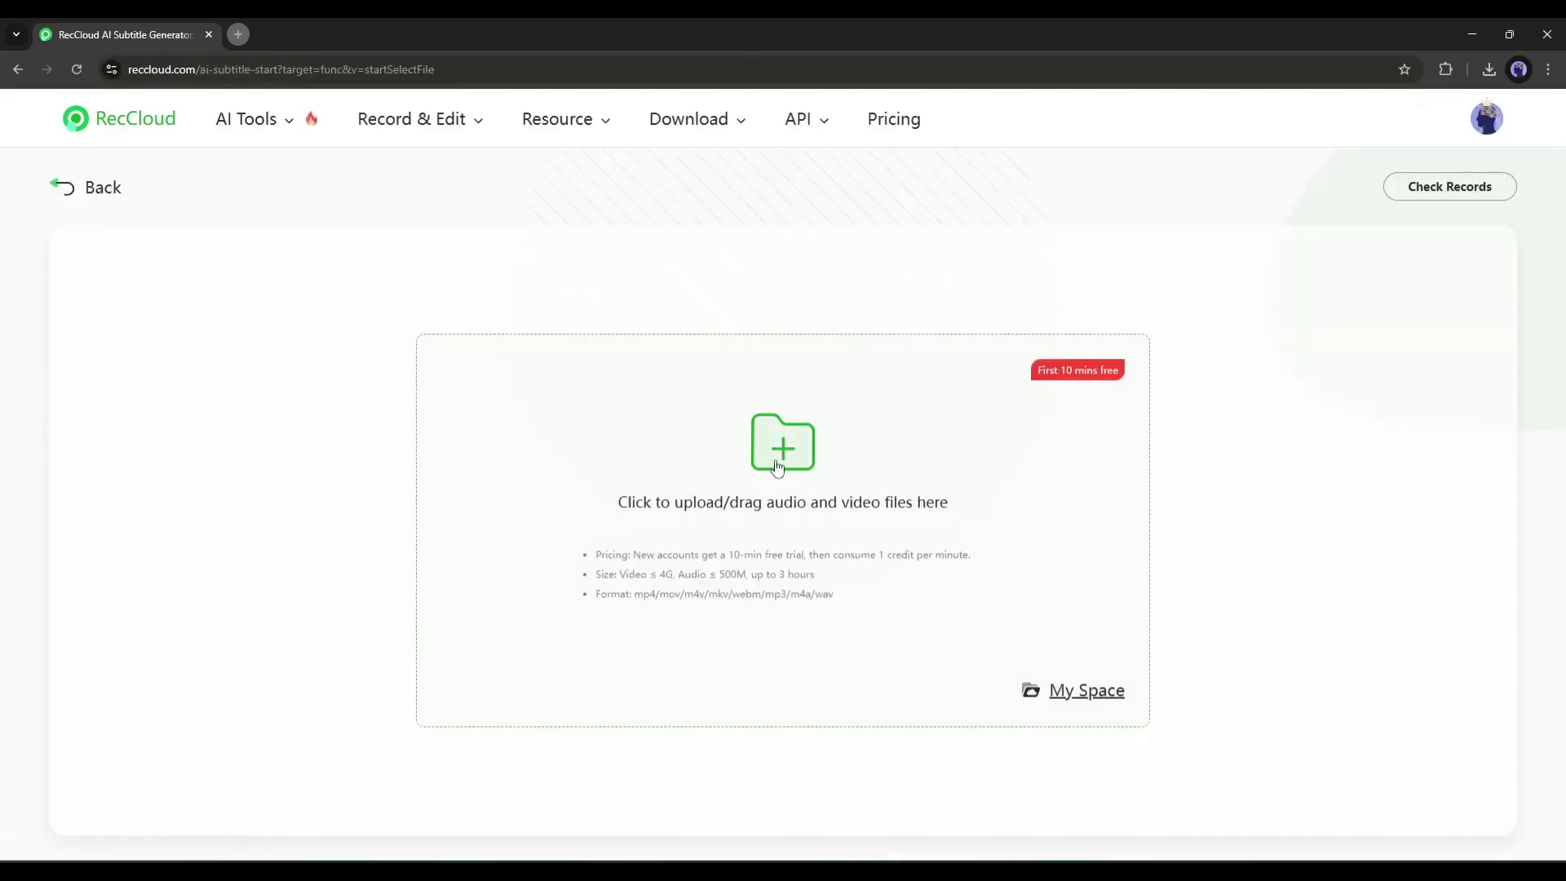
pyautogui.click(777, 466)
pyautogui.doubleClick(764, 419)
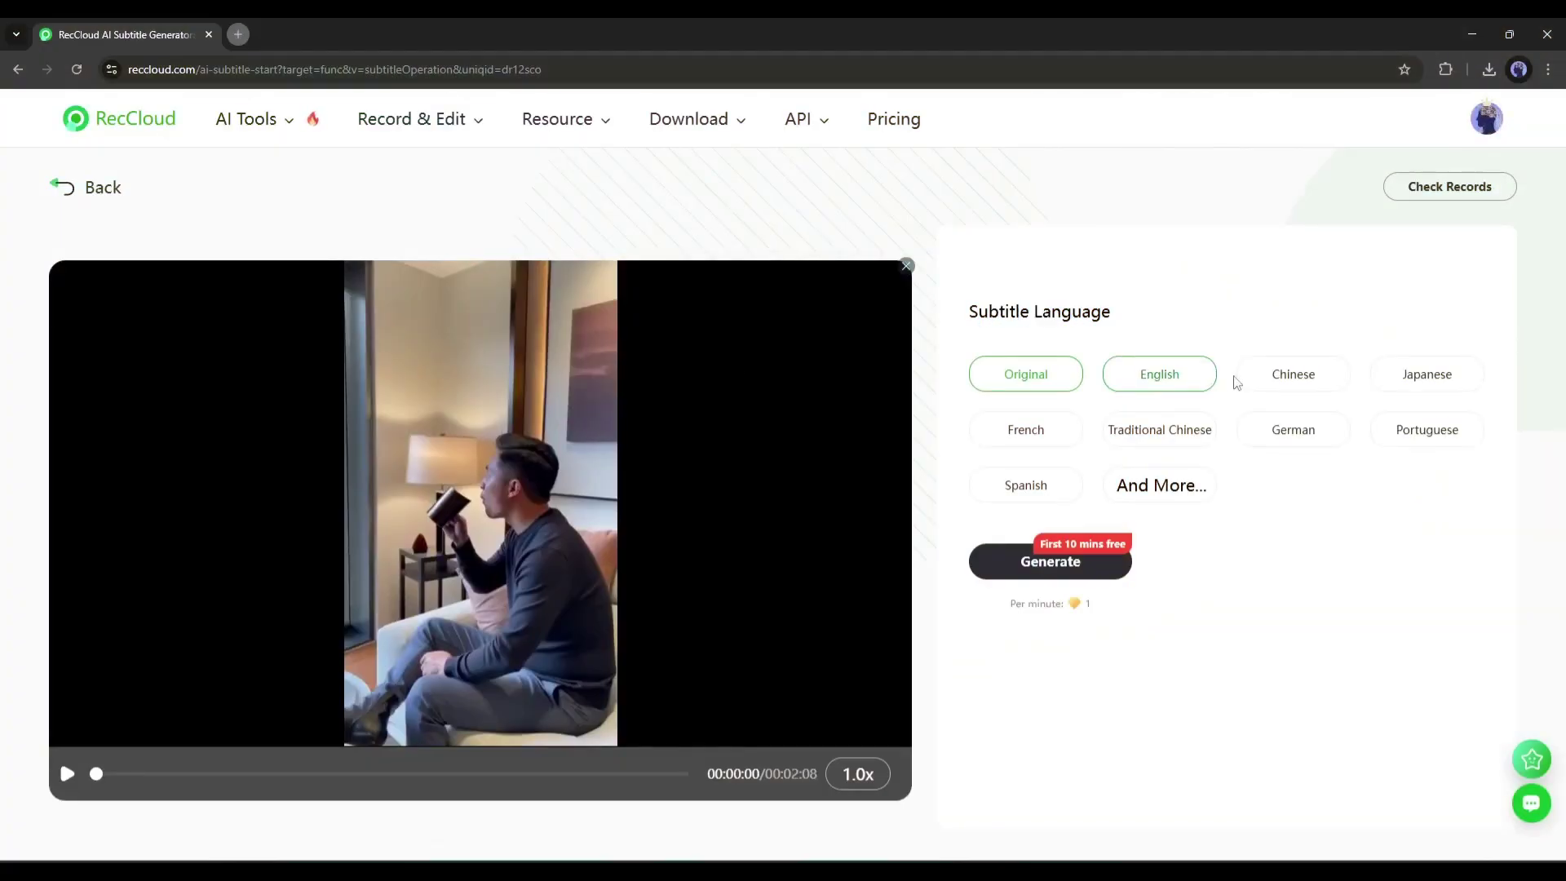
# Generate German subtitles for the video and export them as an SRT file
pyautogui.click(1165, 485)
pyautogui.scroll(-5, 1187, 585)
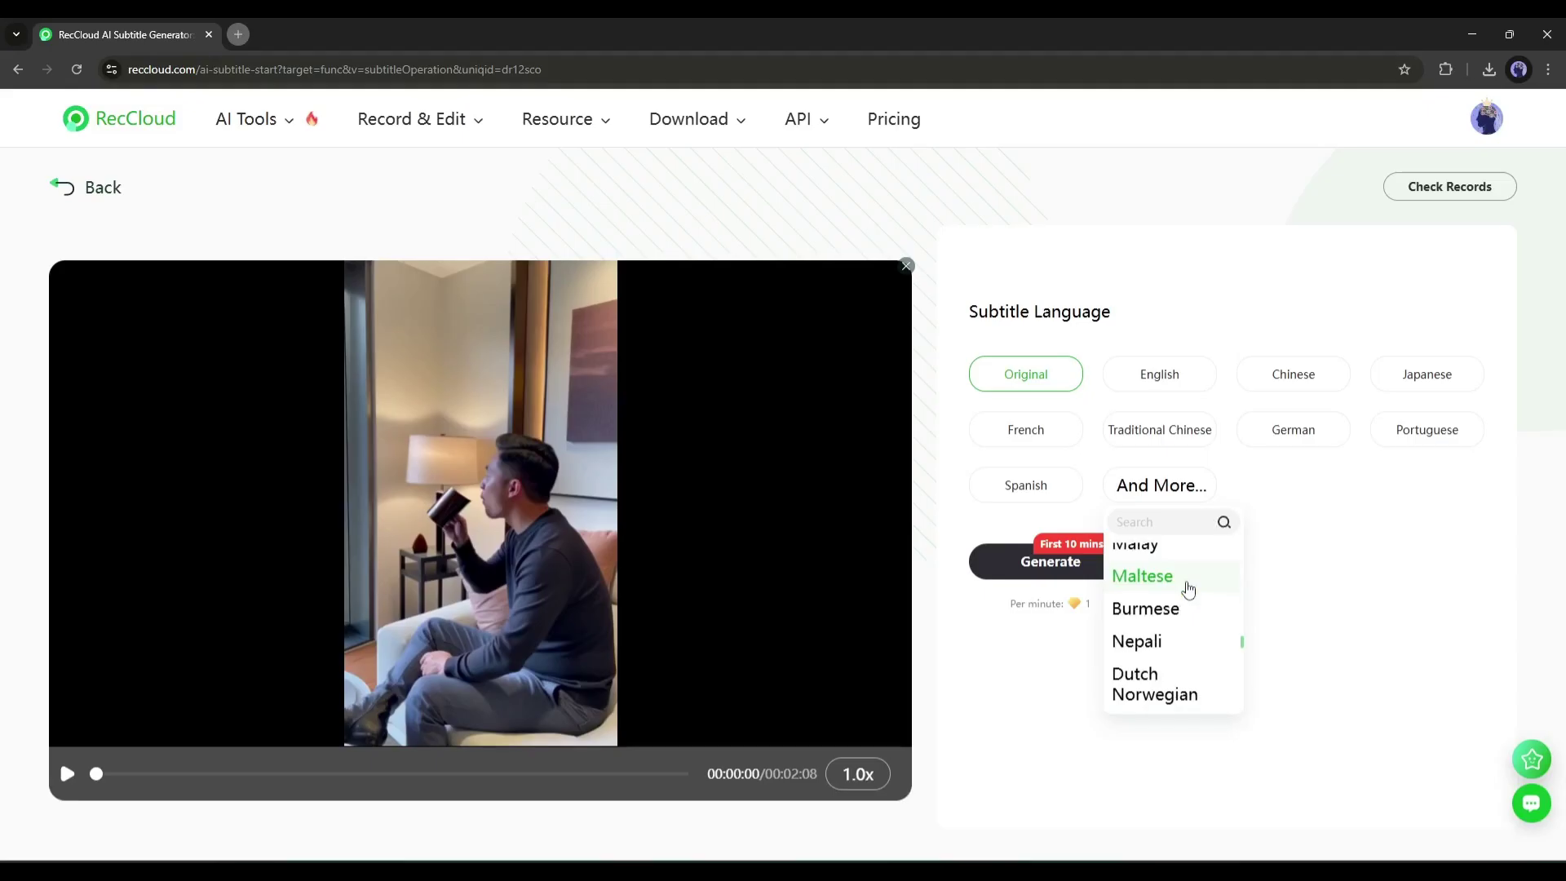
pyautogui.scroll(-5, 1187, 585)
pyautogui.scroll(2, 1224, 674)
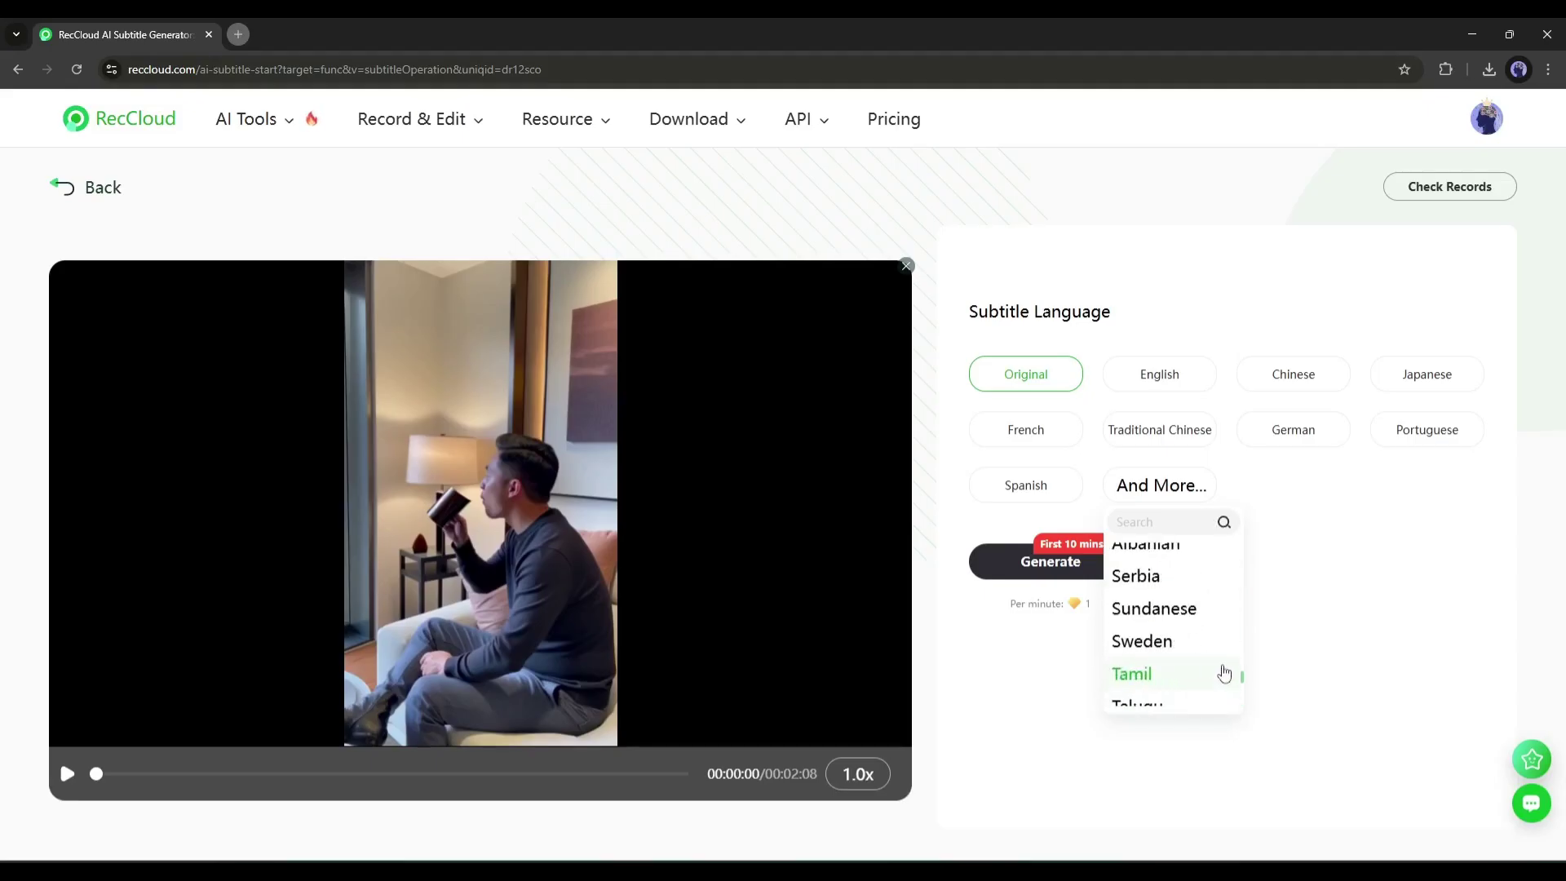
pyautogui.click(1310, 430)
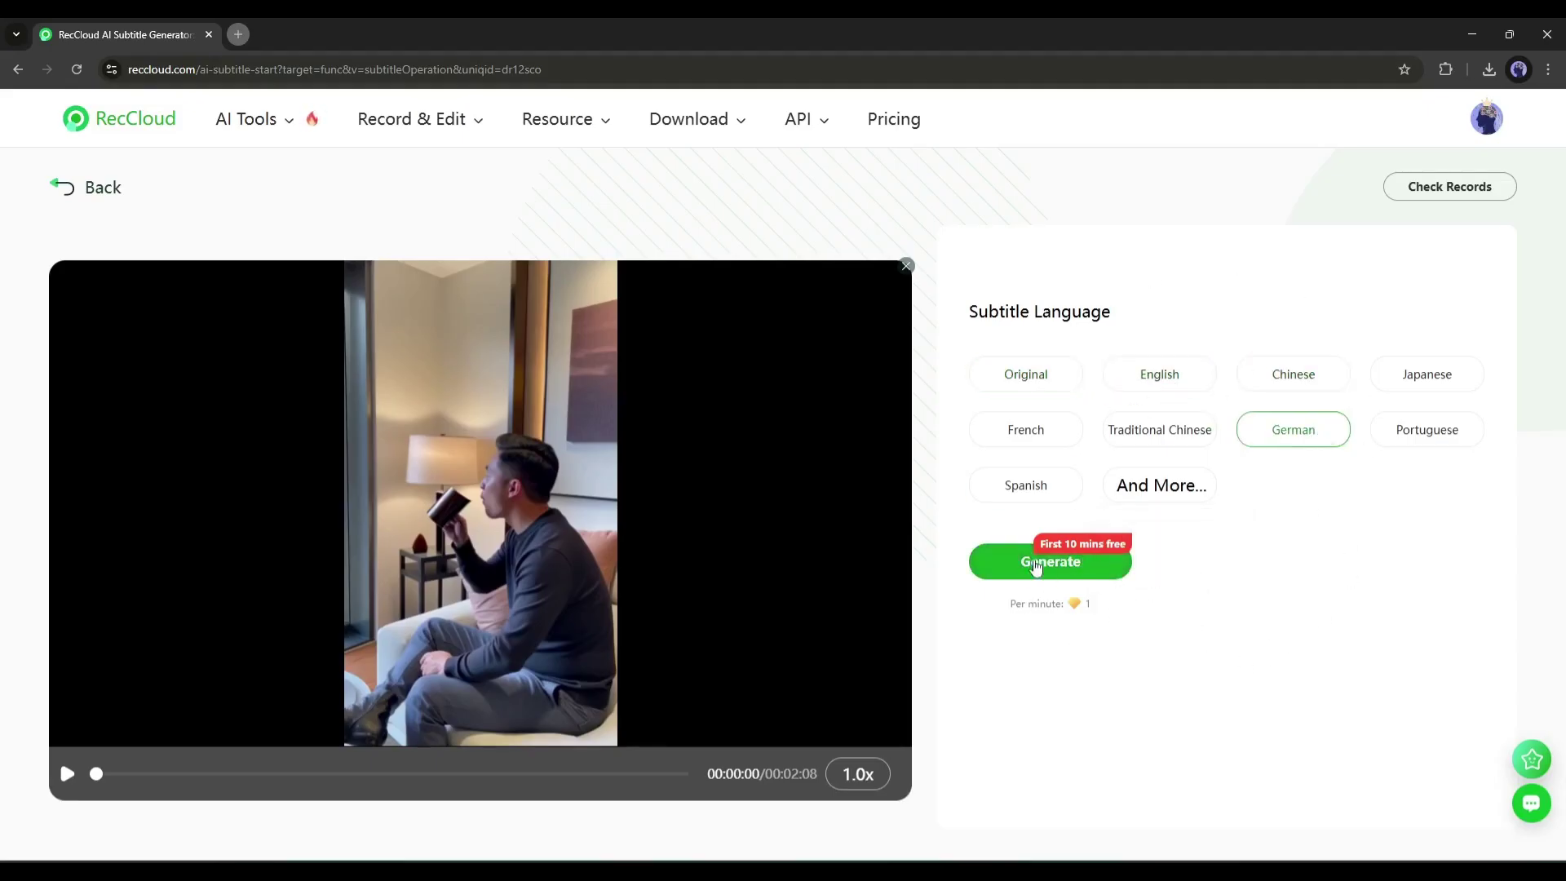
pyautogui.click(1082, 566)
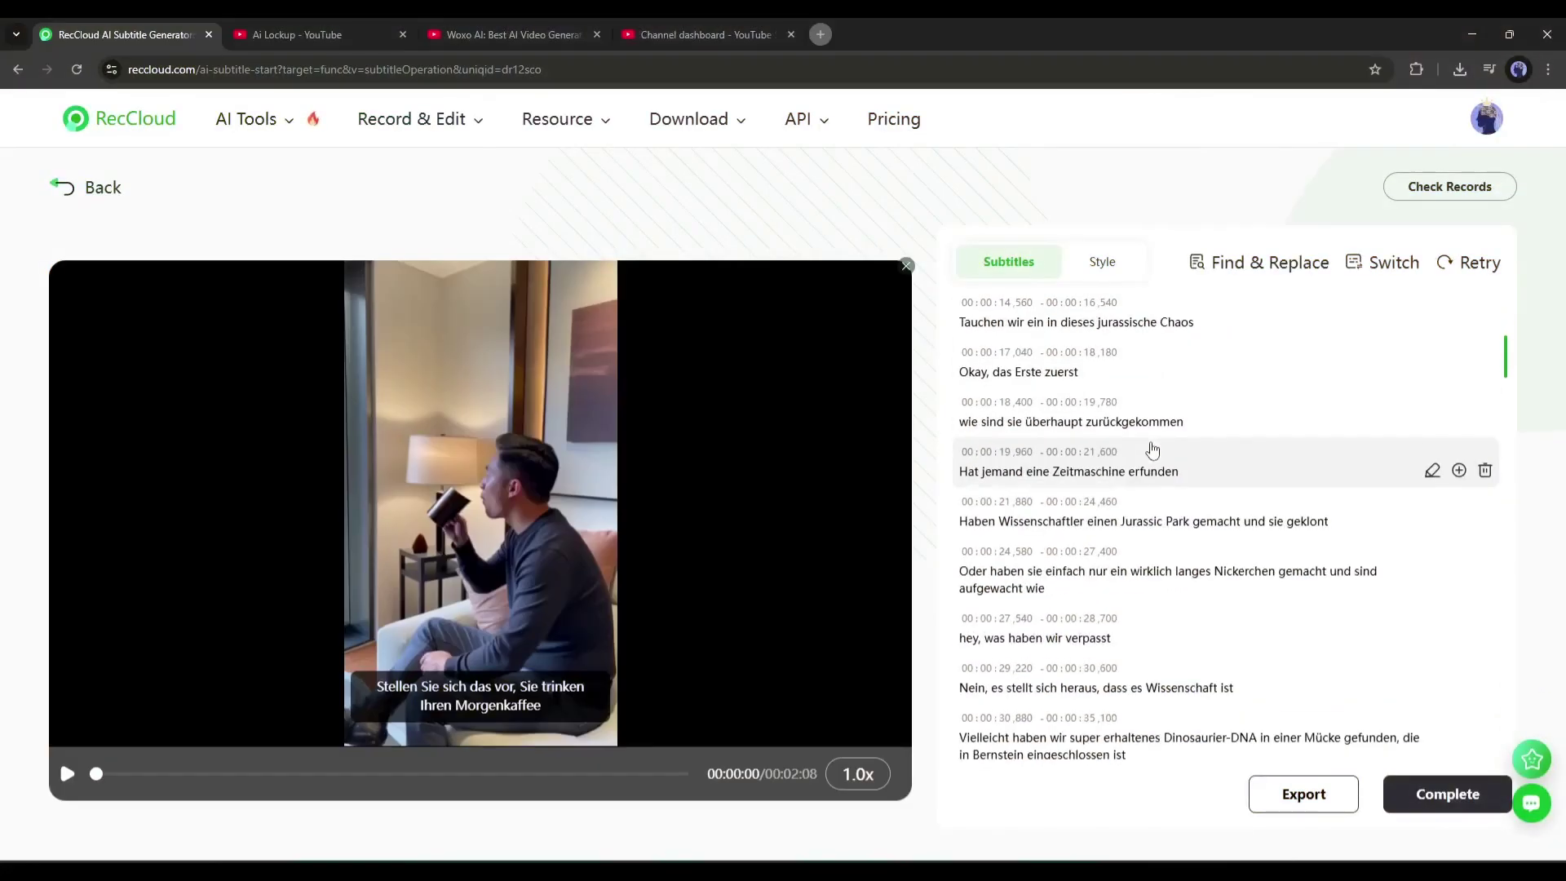
pyautogui.scroll(-5, 1192, 507)
pyautogui.scroll(-5, 1169, 648)
pyautogui.scroll(-5, 1164, 675)
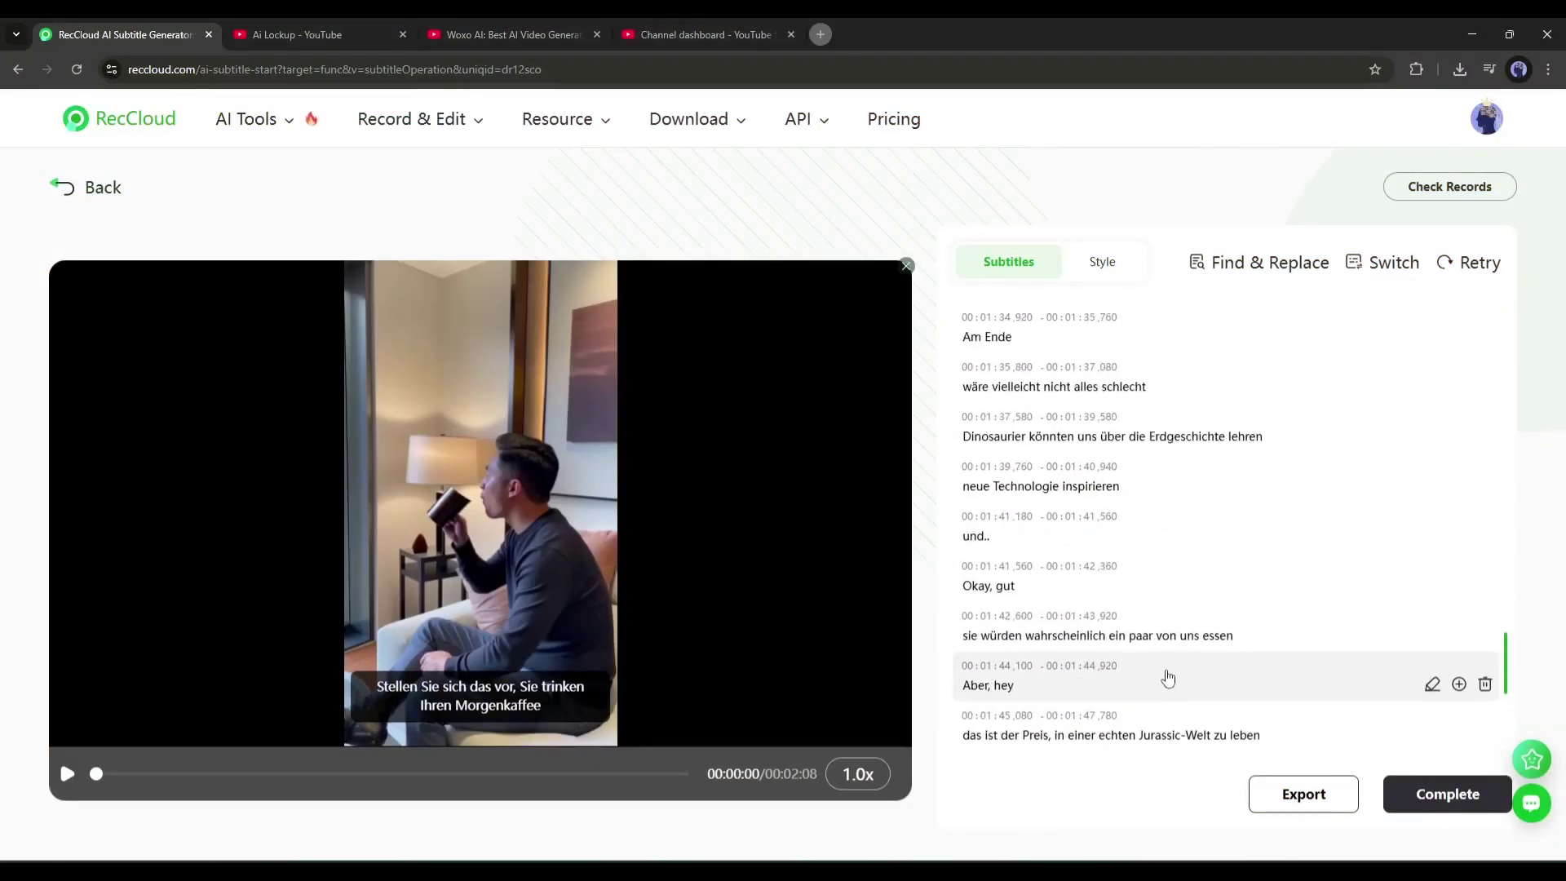
pyautogui.scroll(15, 1167, 678)
pyautogui.click(1298, 756)
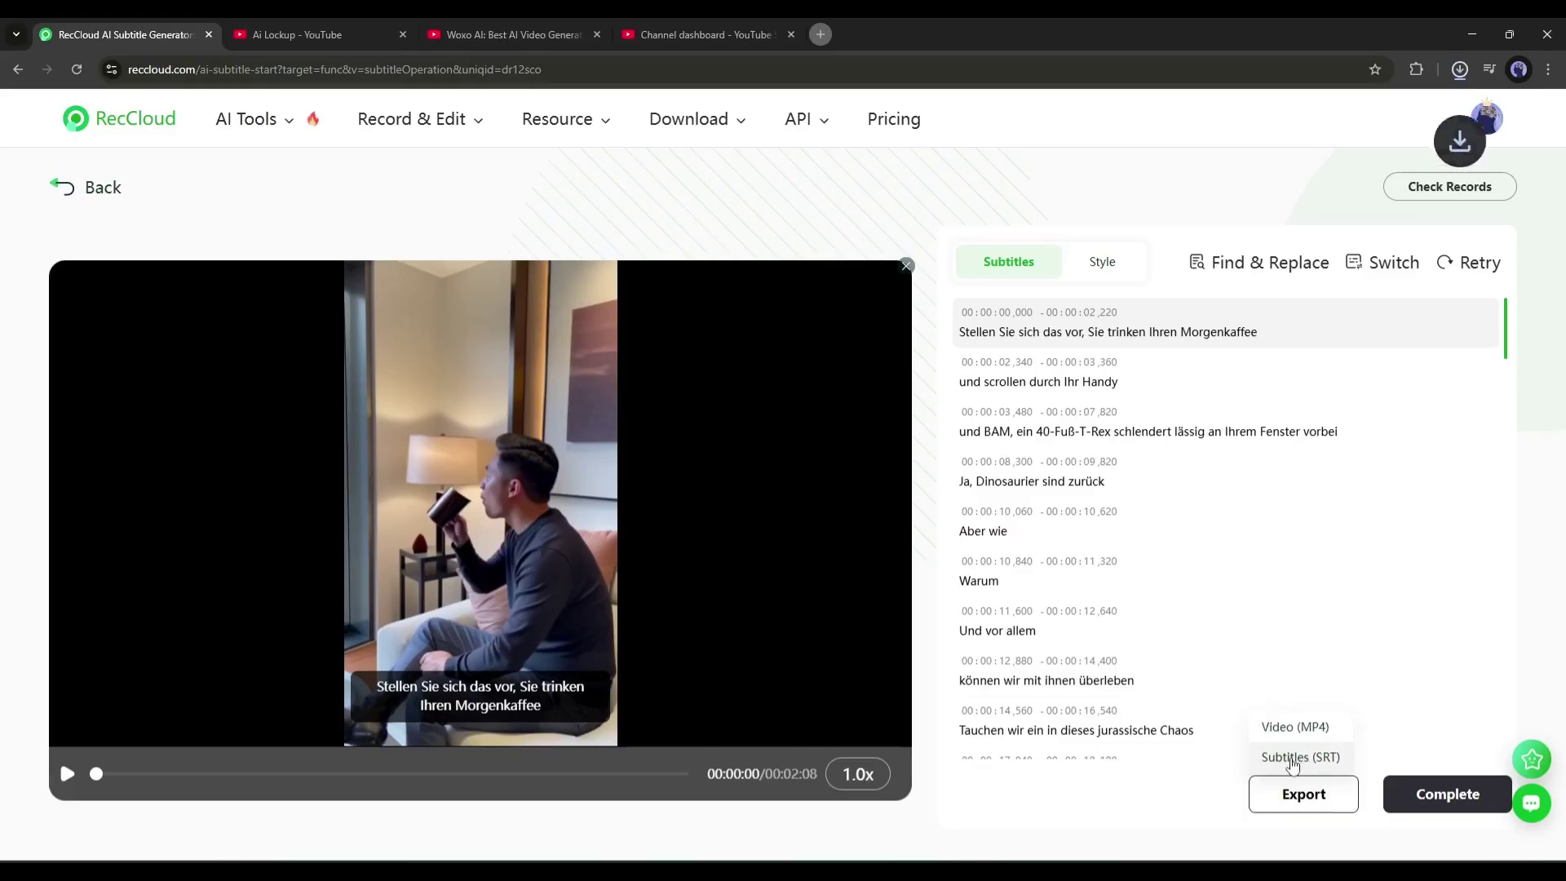
pyautogui.click(1460, 70)
# Upload WhatIf.mp4.srt as the video's German subtitles in YouTube Studio and publish them
pyautogui.click(686, 35)
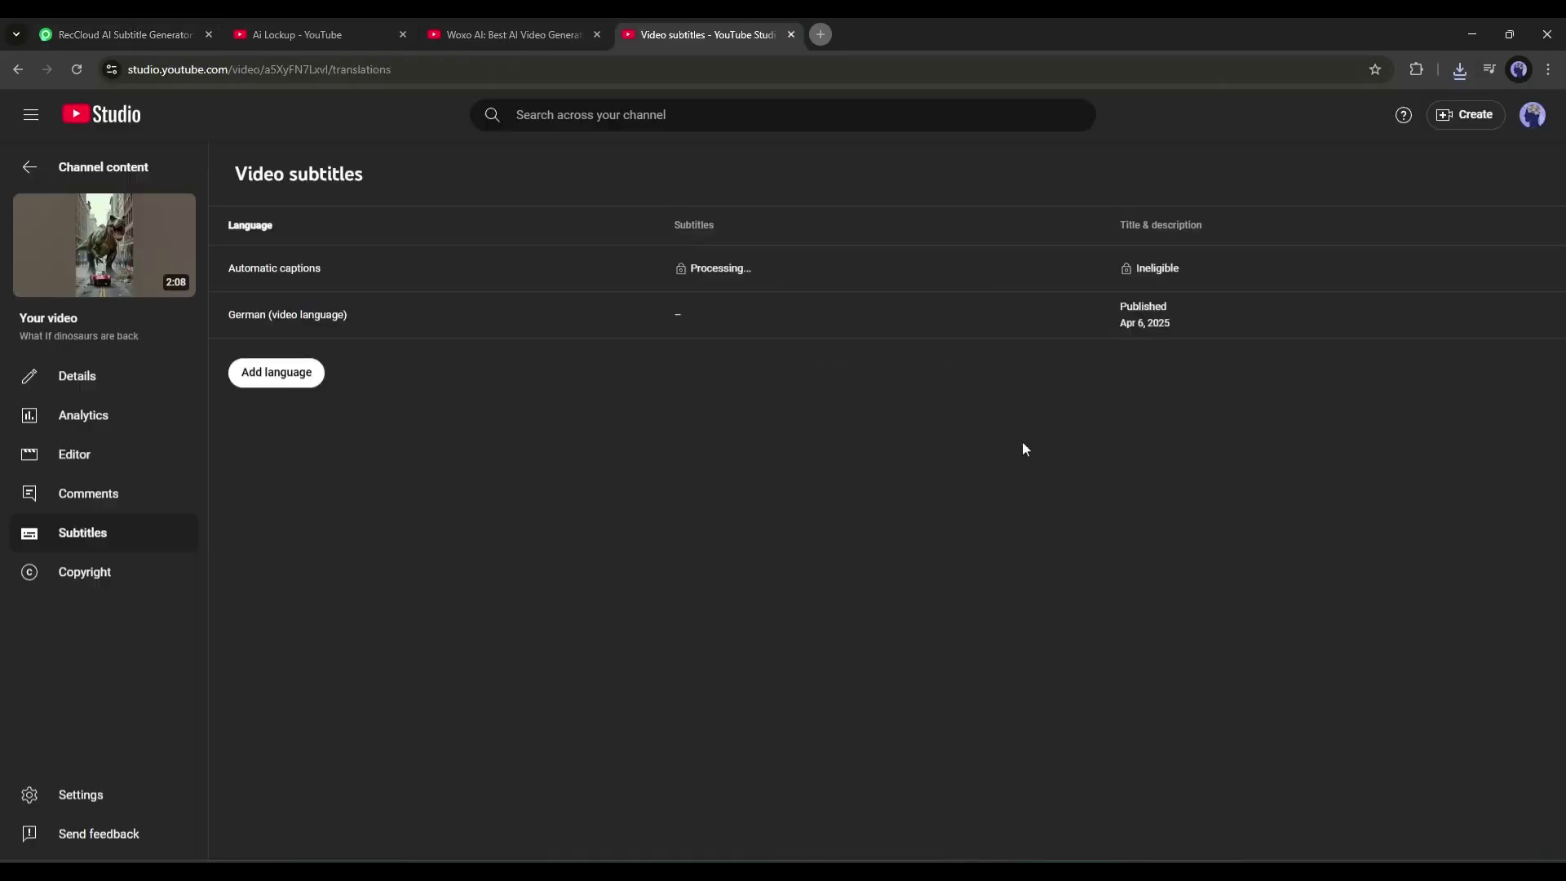
pyautogui.click(681, 313)
pyautogui.click(365, 260)
pyautogui.click(874, 529)
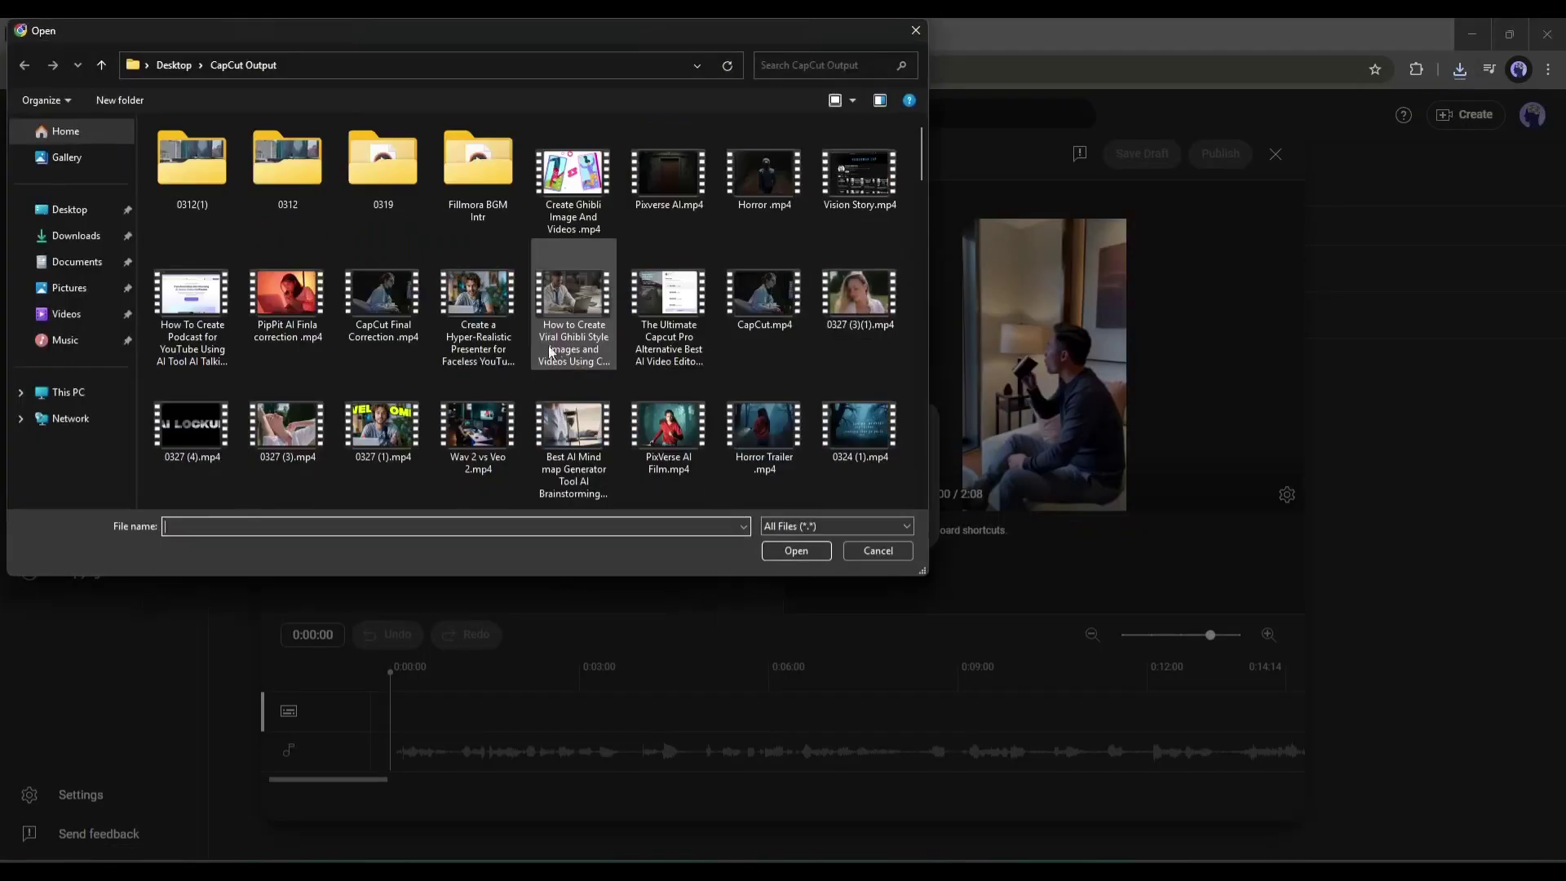
pyautogui.click(67, 236)
pyautogui.doubleClick(224, 233)
pyautogui.scroll(-5, 564, 455)
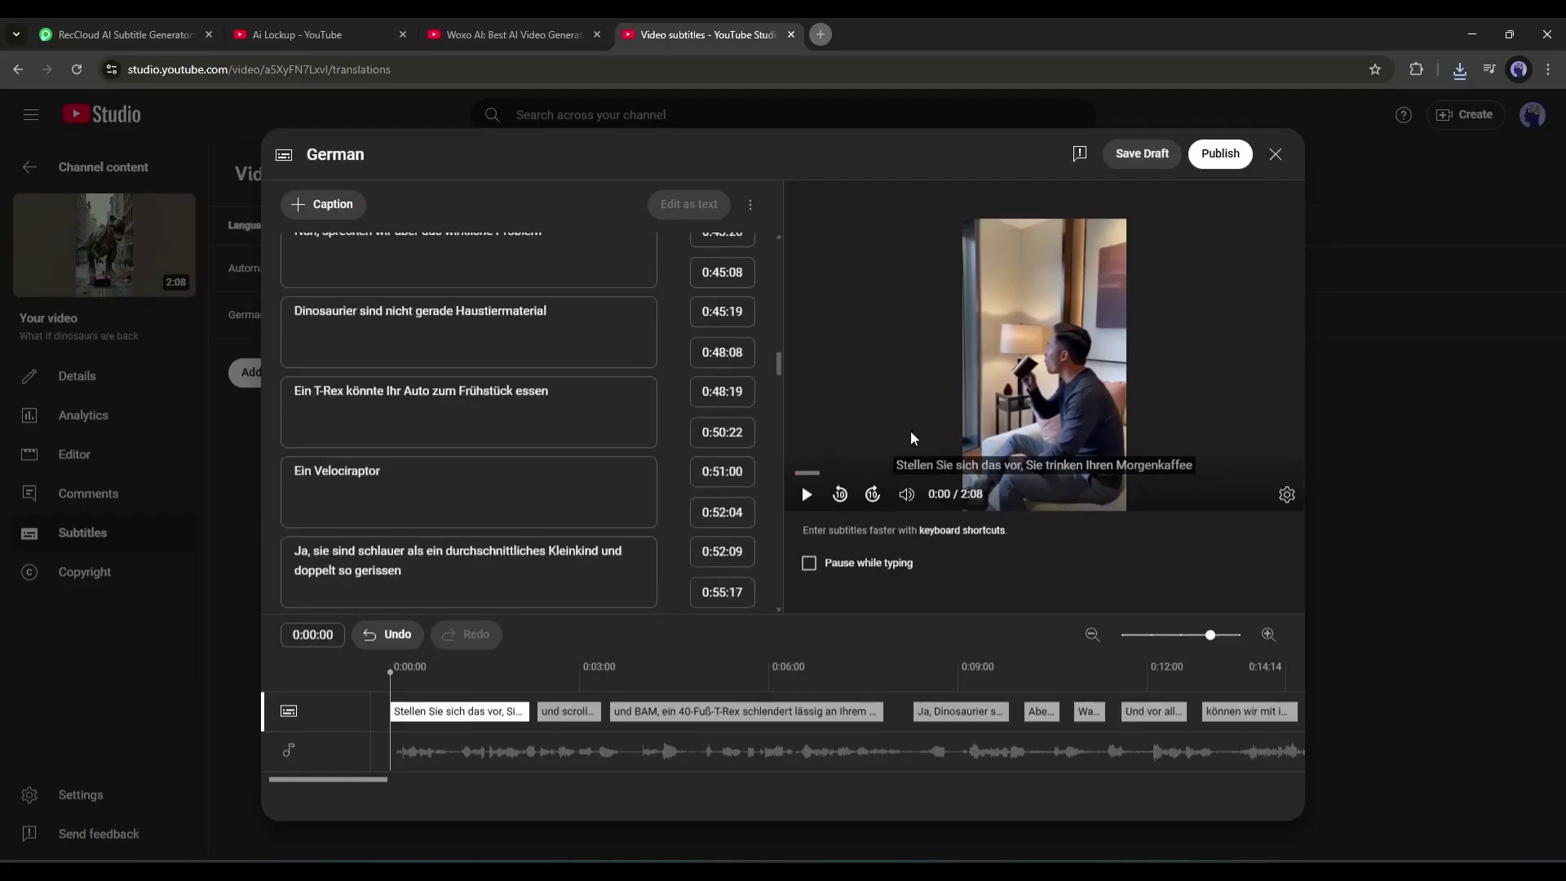
pyautogui.scroll(-3, 674, 423)
pyautogui.scroll(-10, 674, 424)
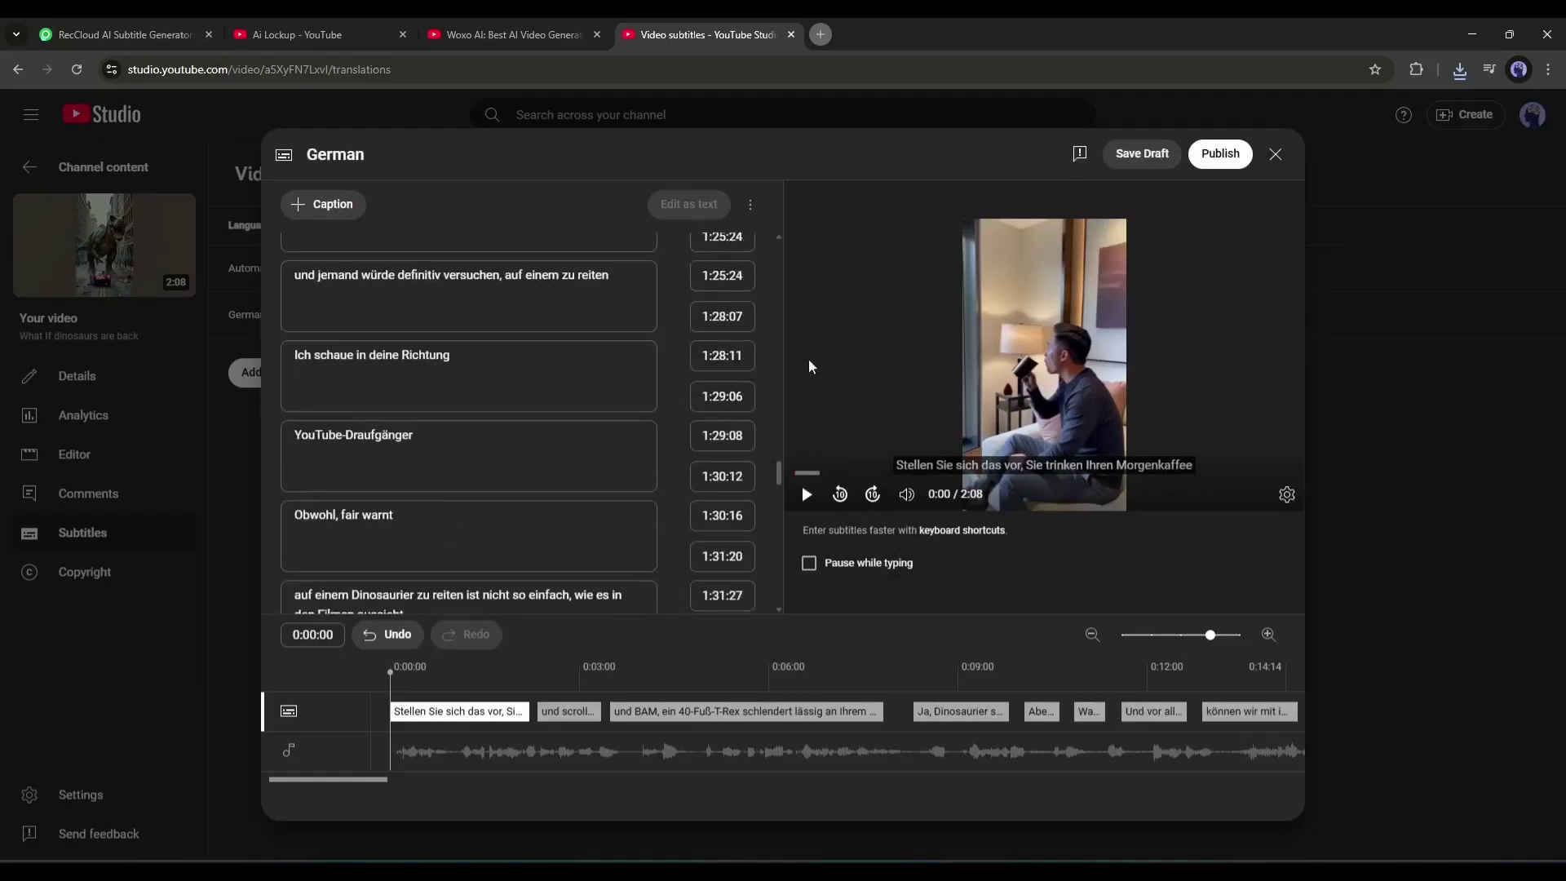
pyautogui.click(1220, 157)
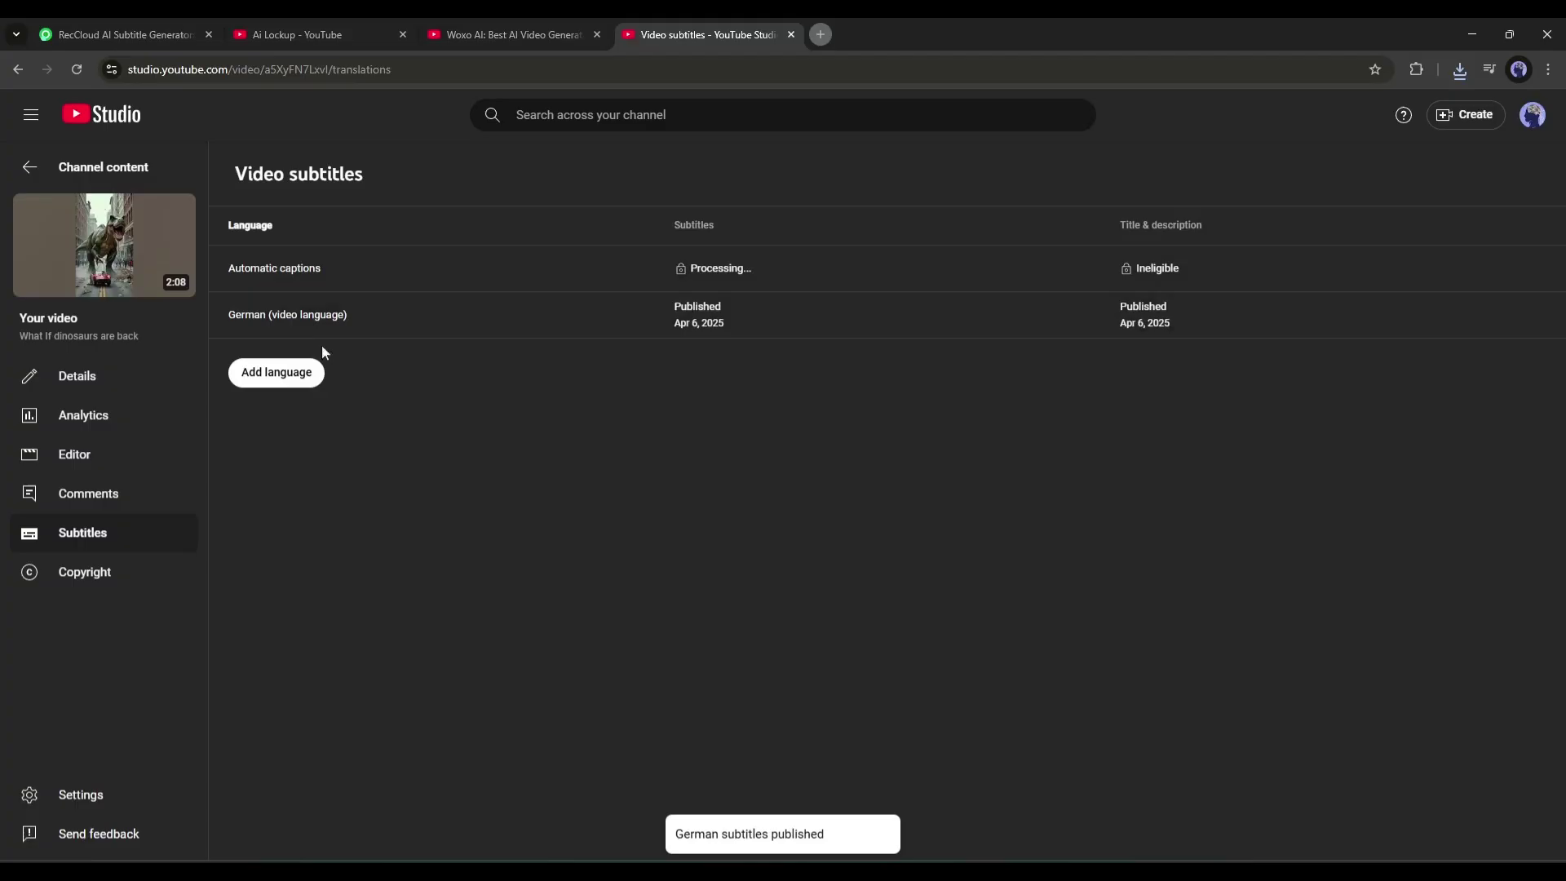
# Close the Studio tab, dismiss RecCloud's language popup and go back to AI Tools
pyautogui.hotkey('ctrl', 'w')
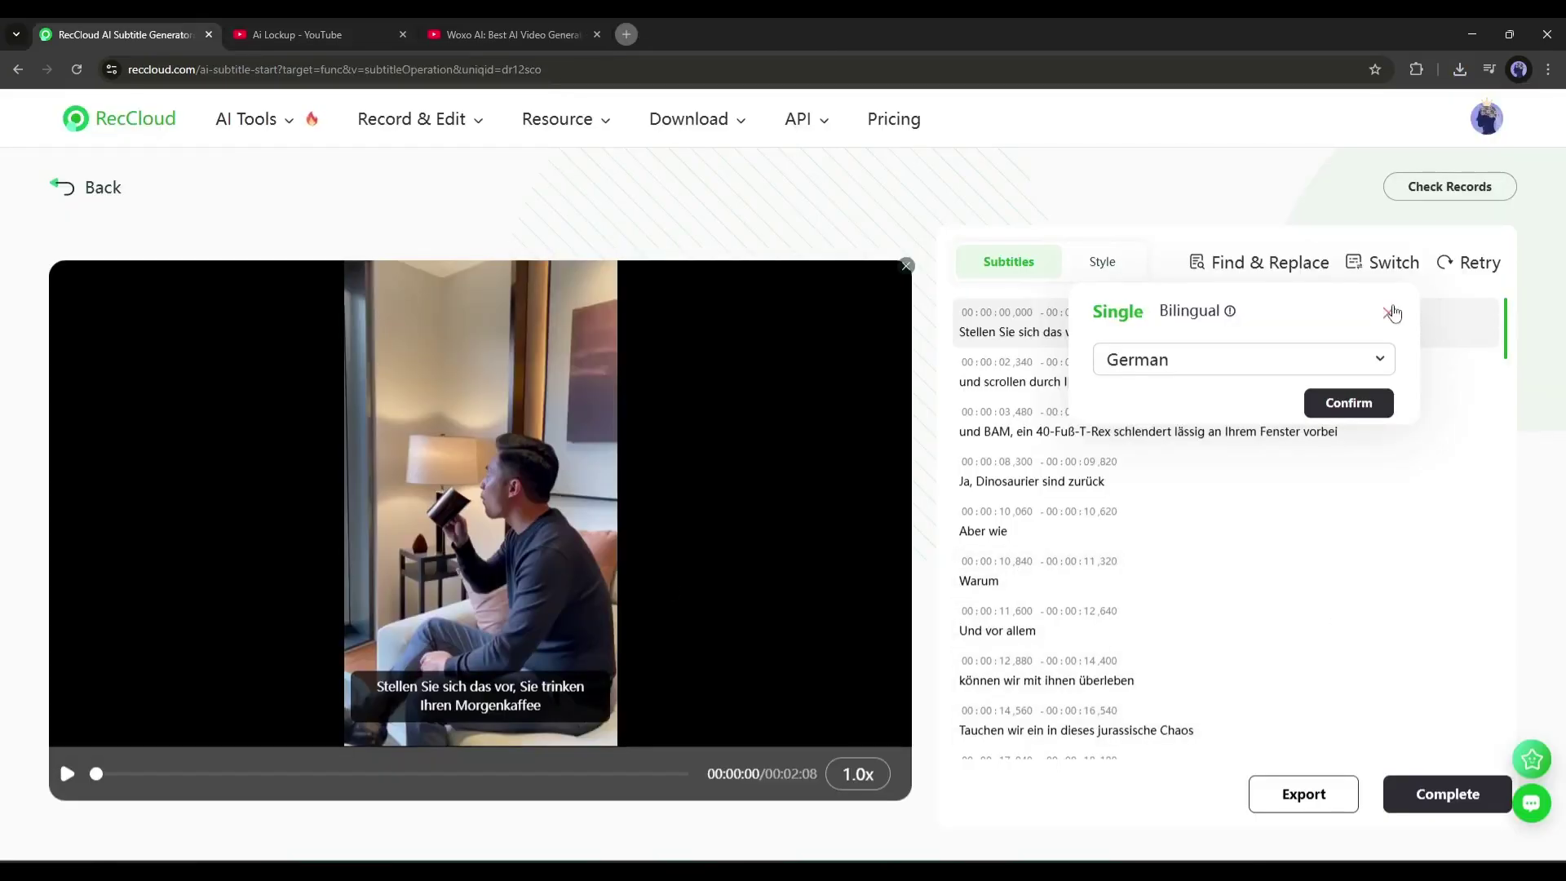
pyautogui.click(1391, 314)
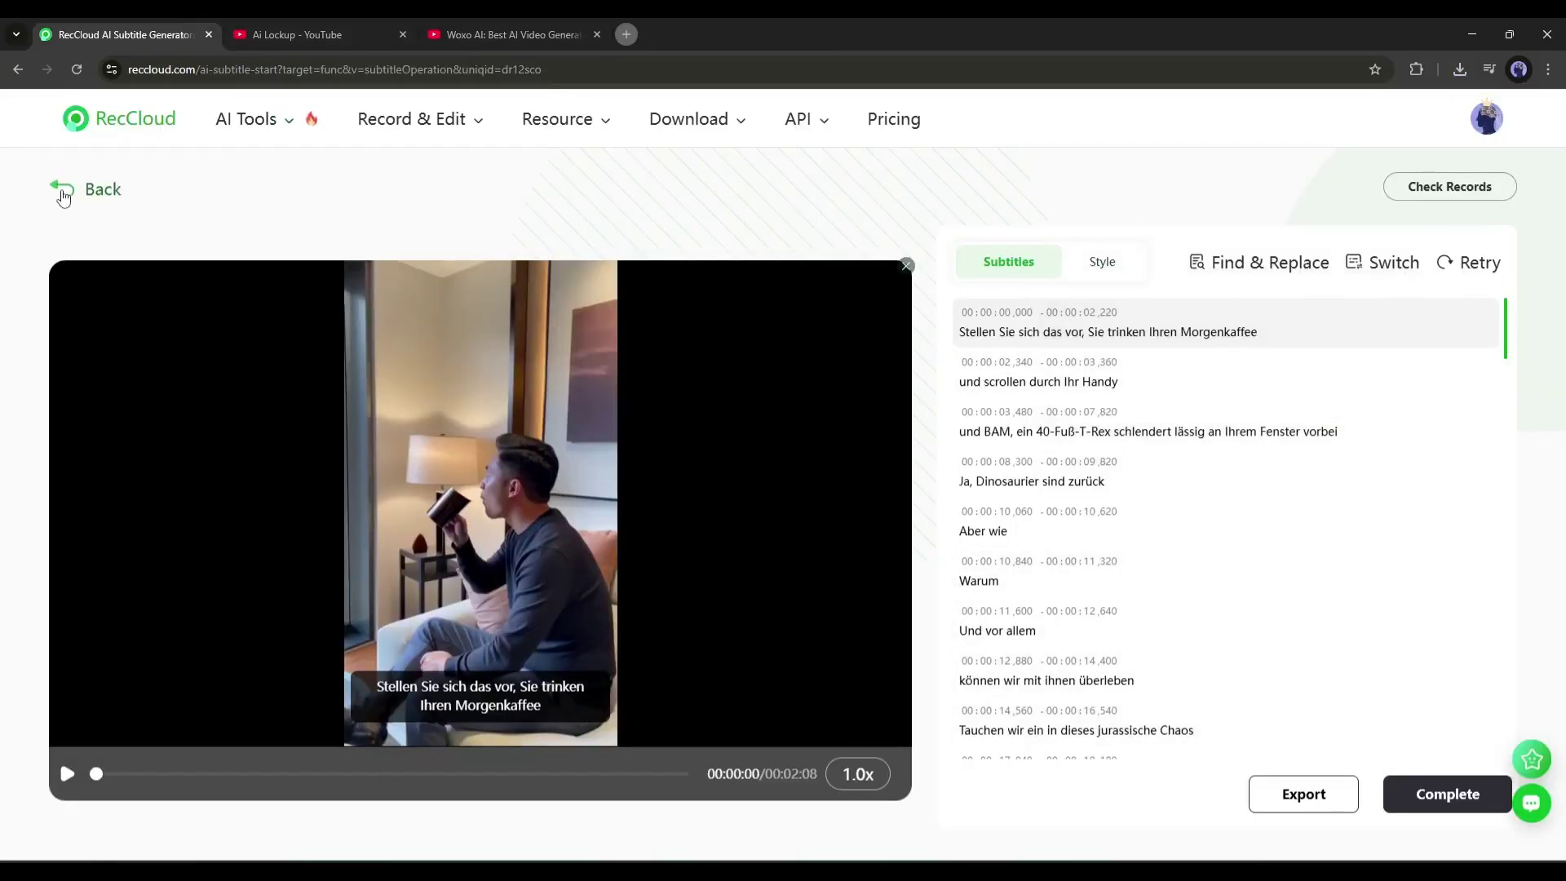
pyautogui.click(154, 128)
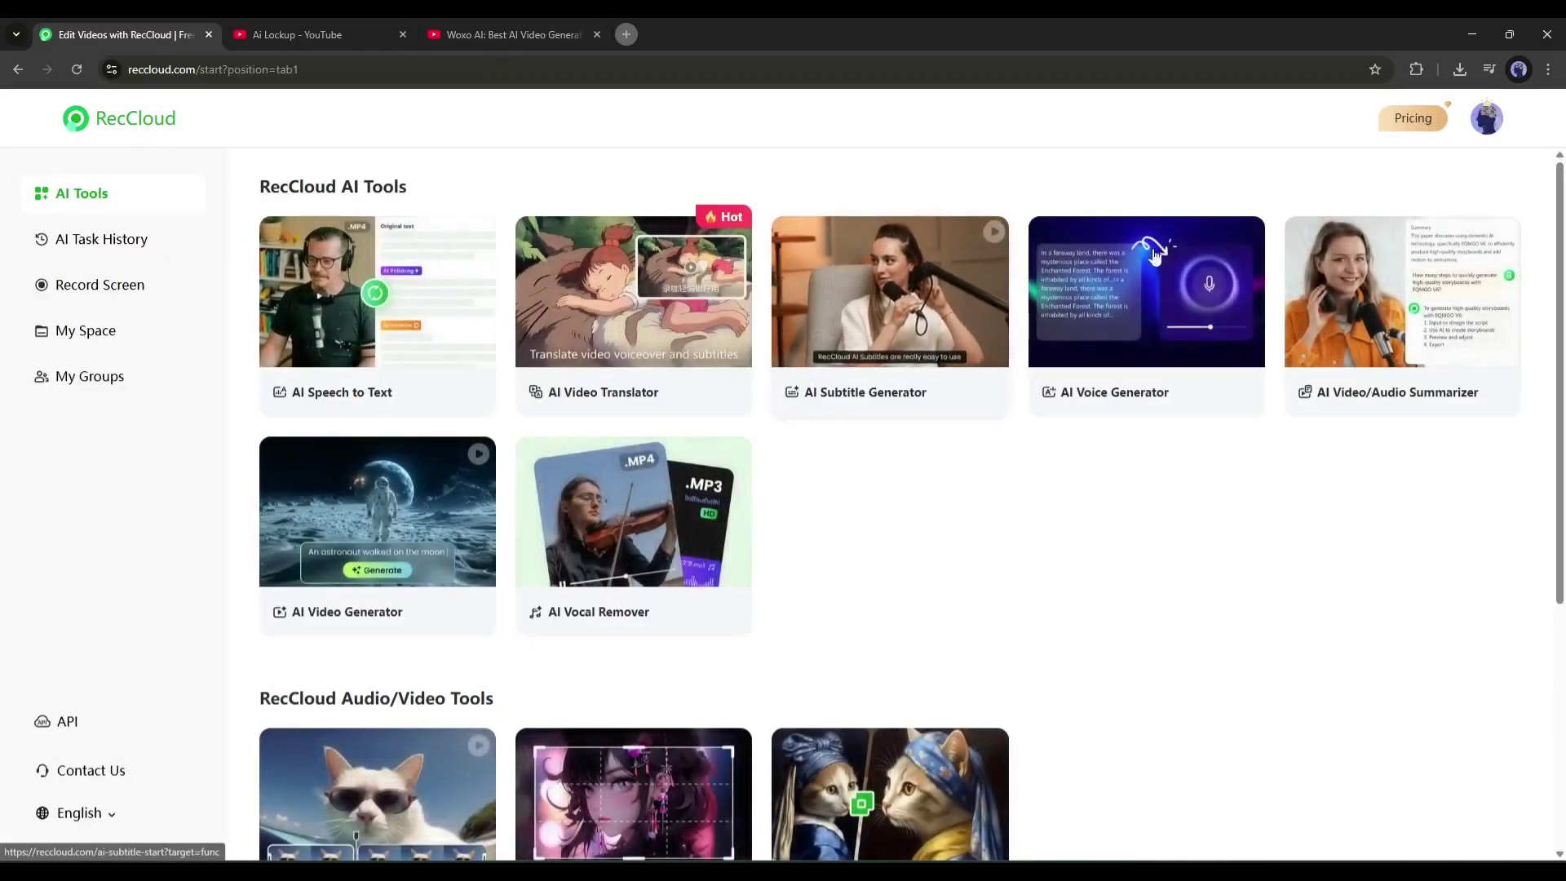
pyautogui.scroll(-2, 588, 503)
pyautogui.scroll(2, 1255, 273)
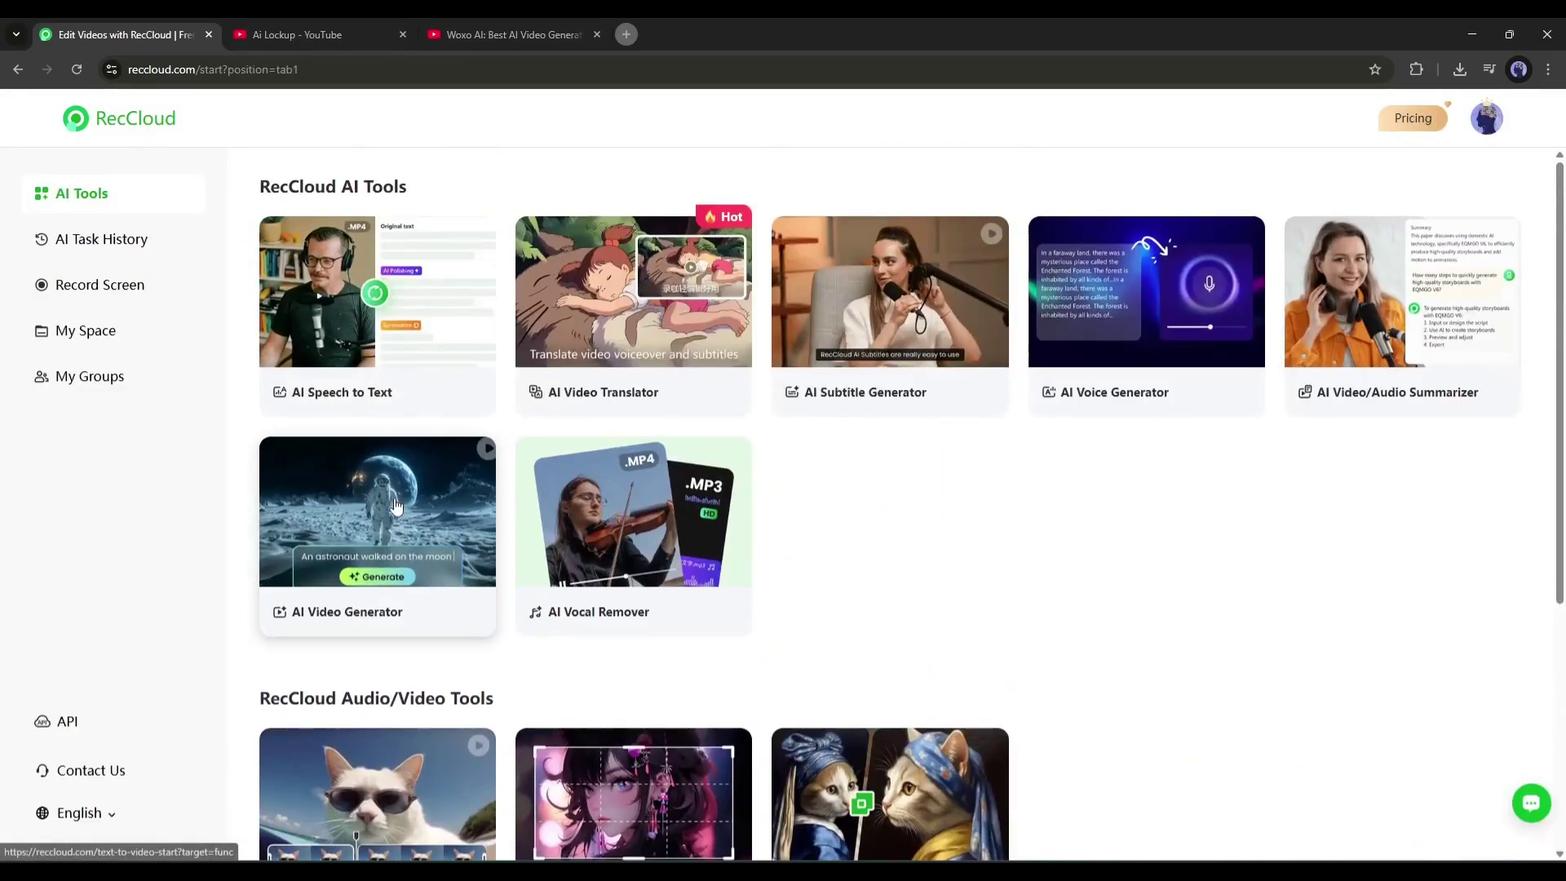
# Give the AI Video Generator a sample alien crash-landing story prompt in Cinematic style
pyautogui.click(404, 503)
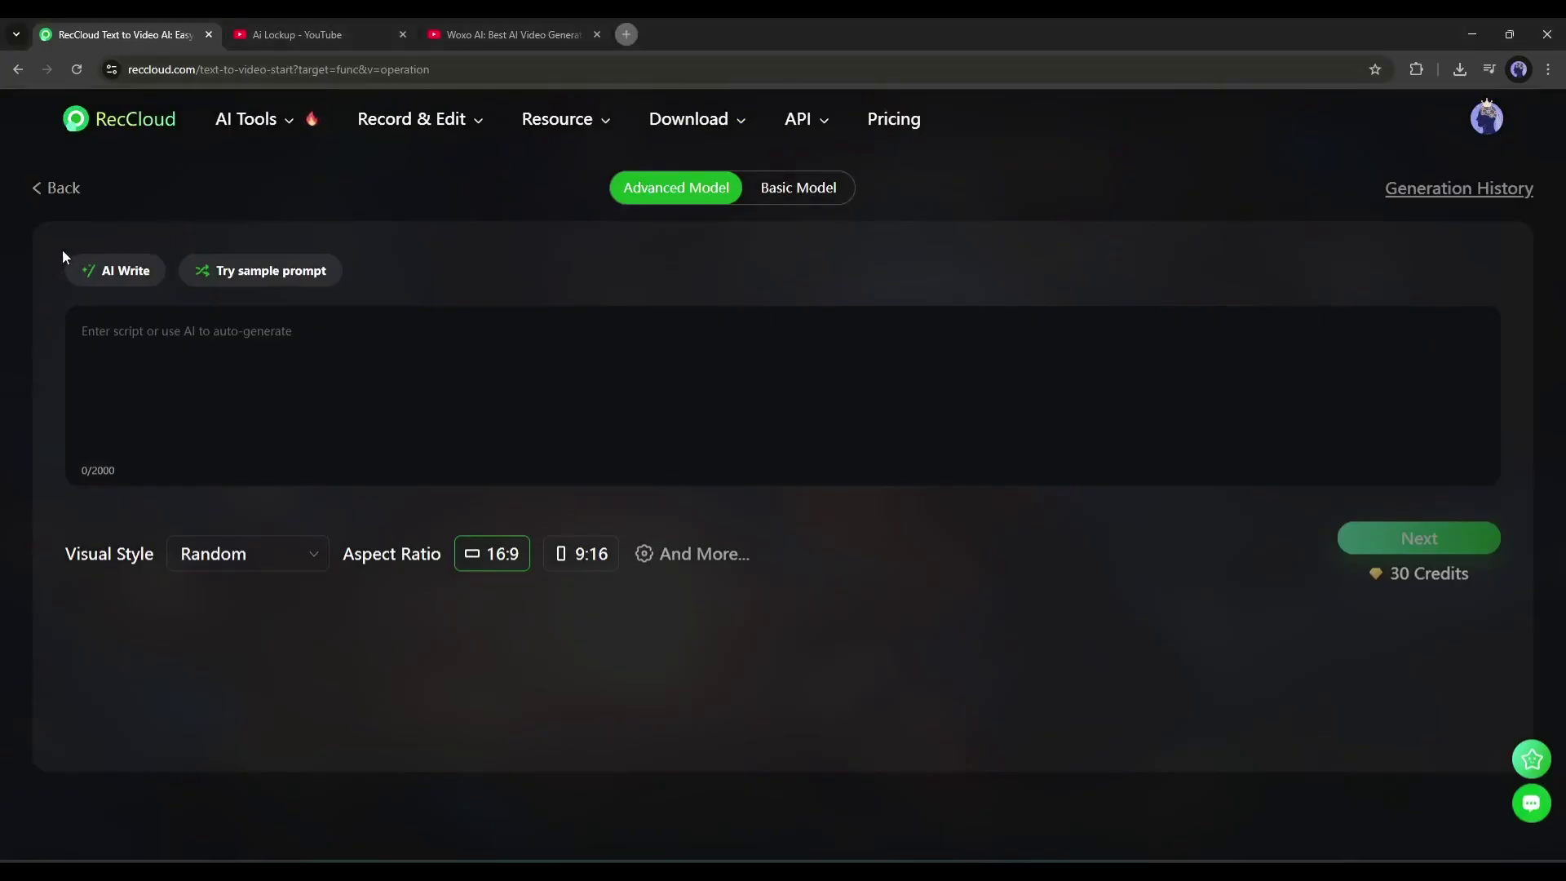
pyautogui.click(103, 274)
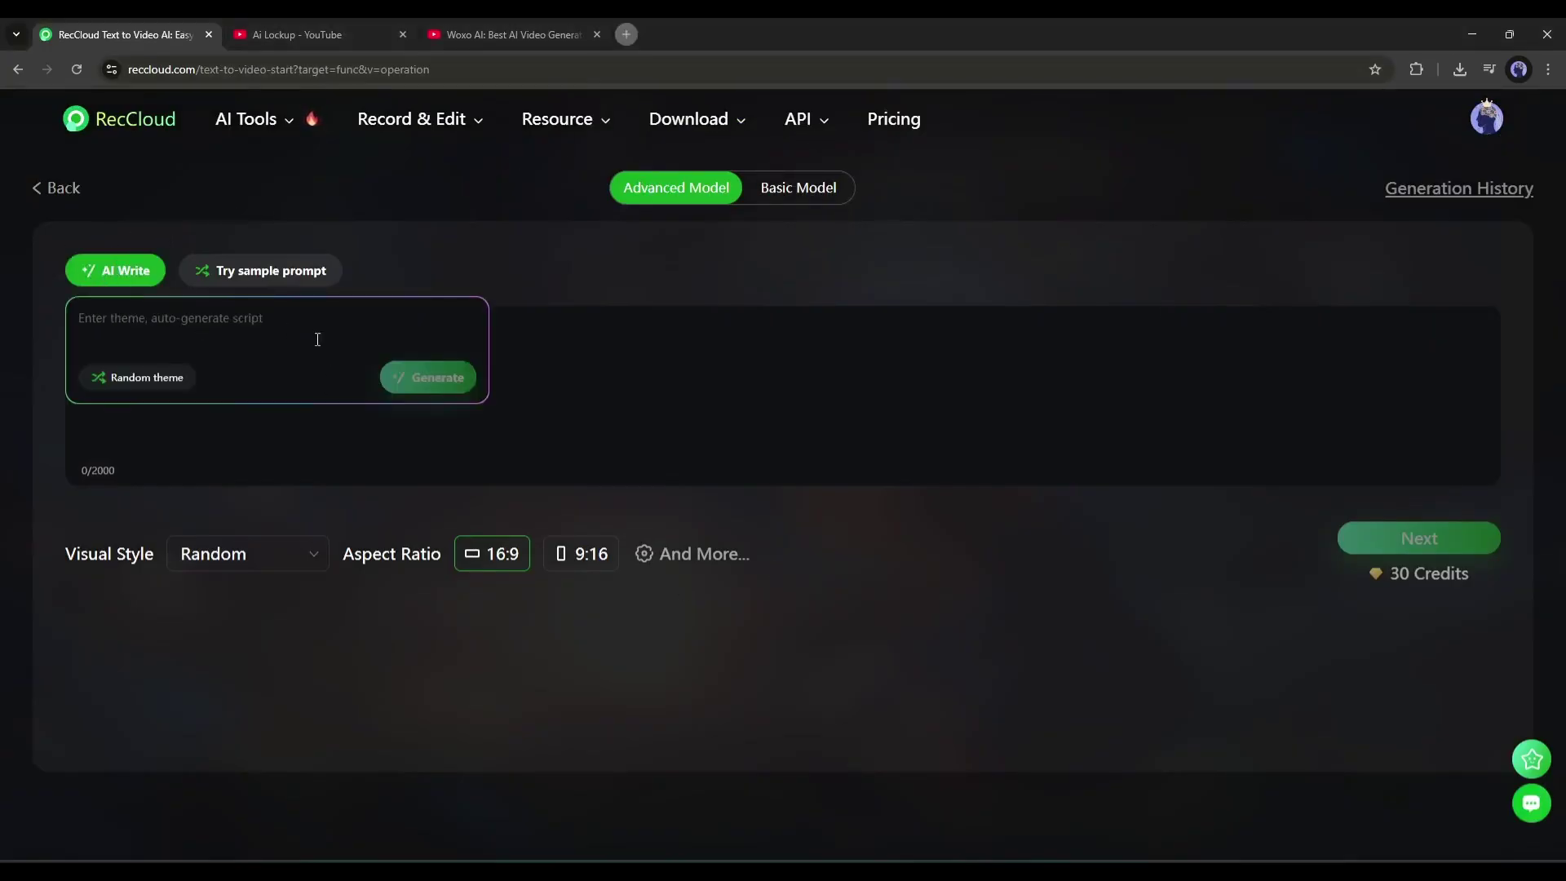
pyautogui.click(248, 284)
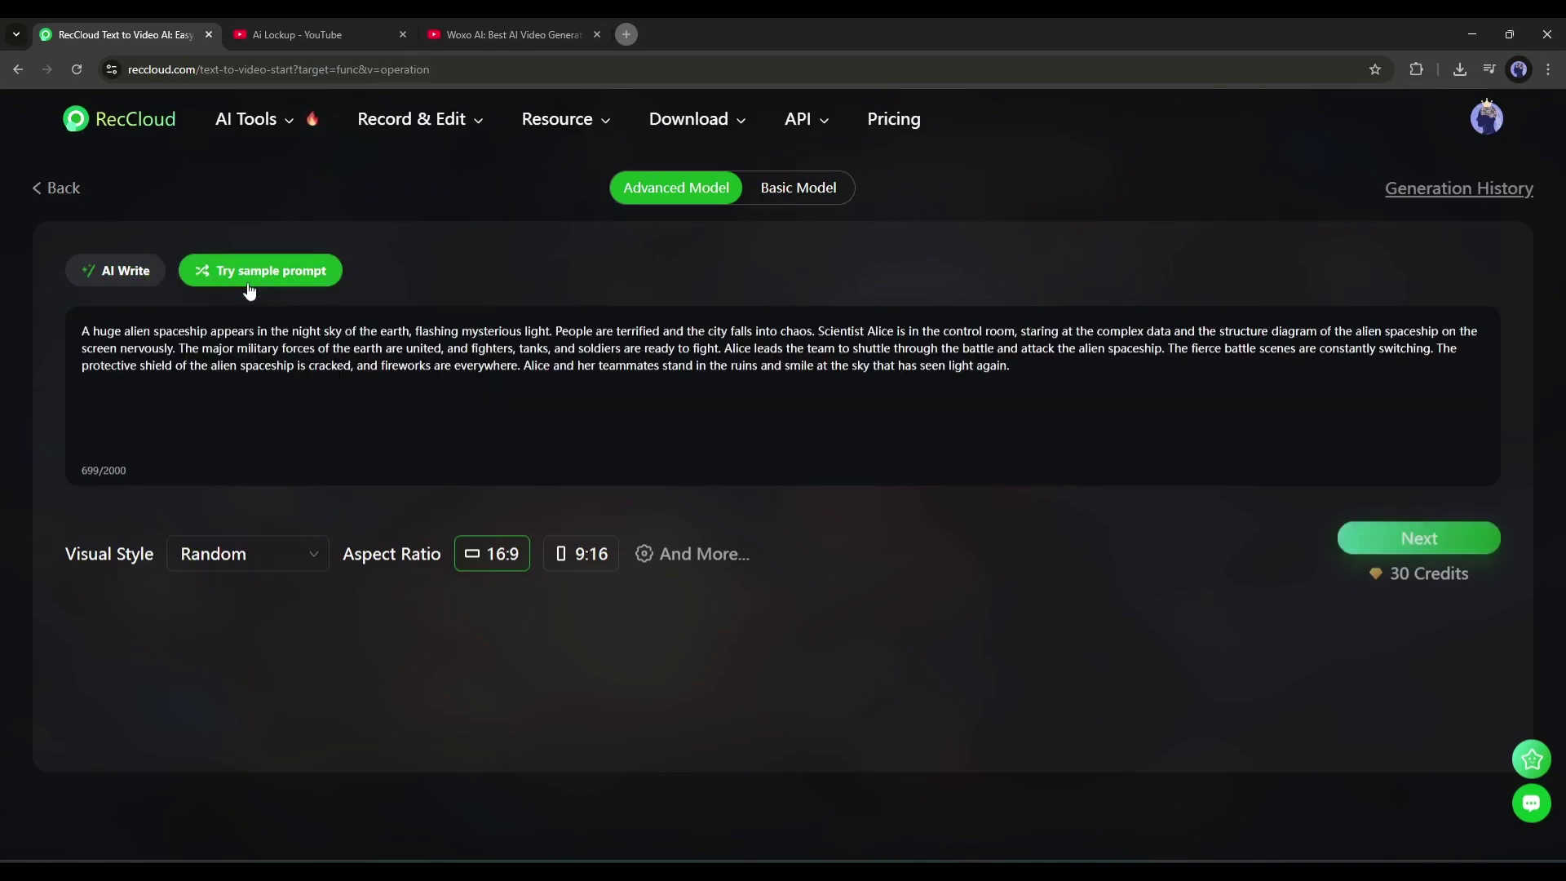
pyautogui.click(305, 280)
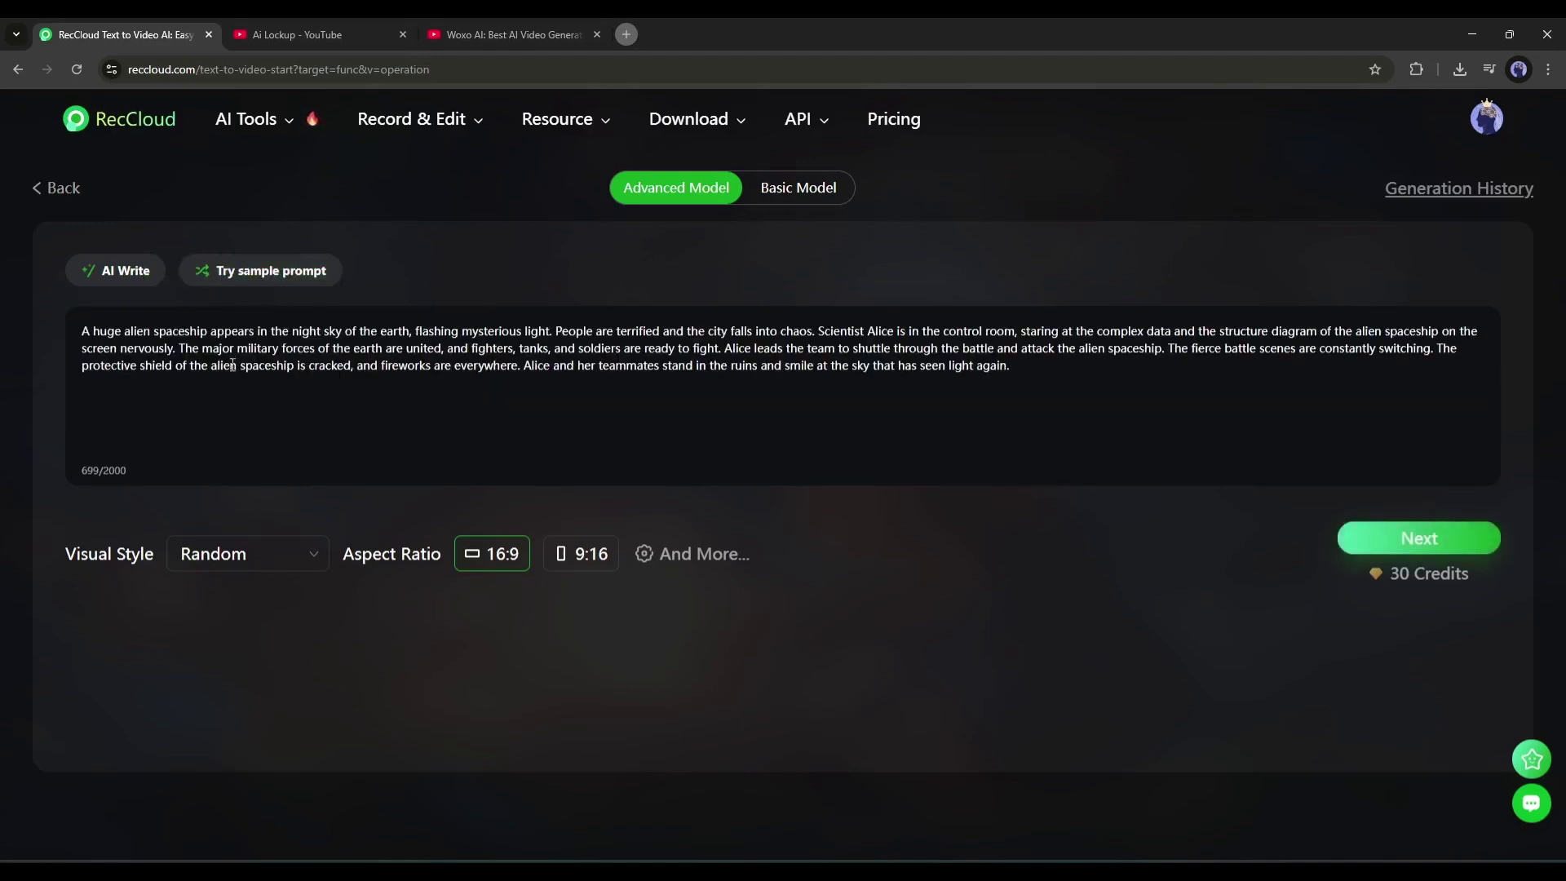
pyautogui.click(228, 557)
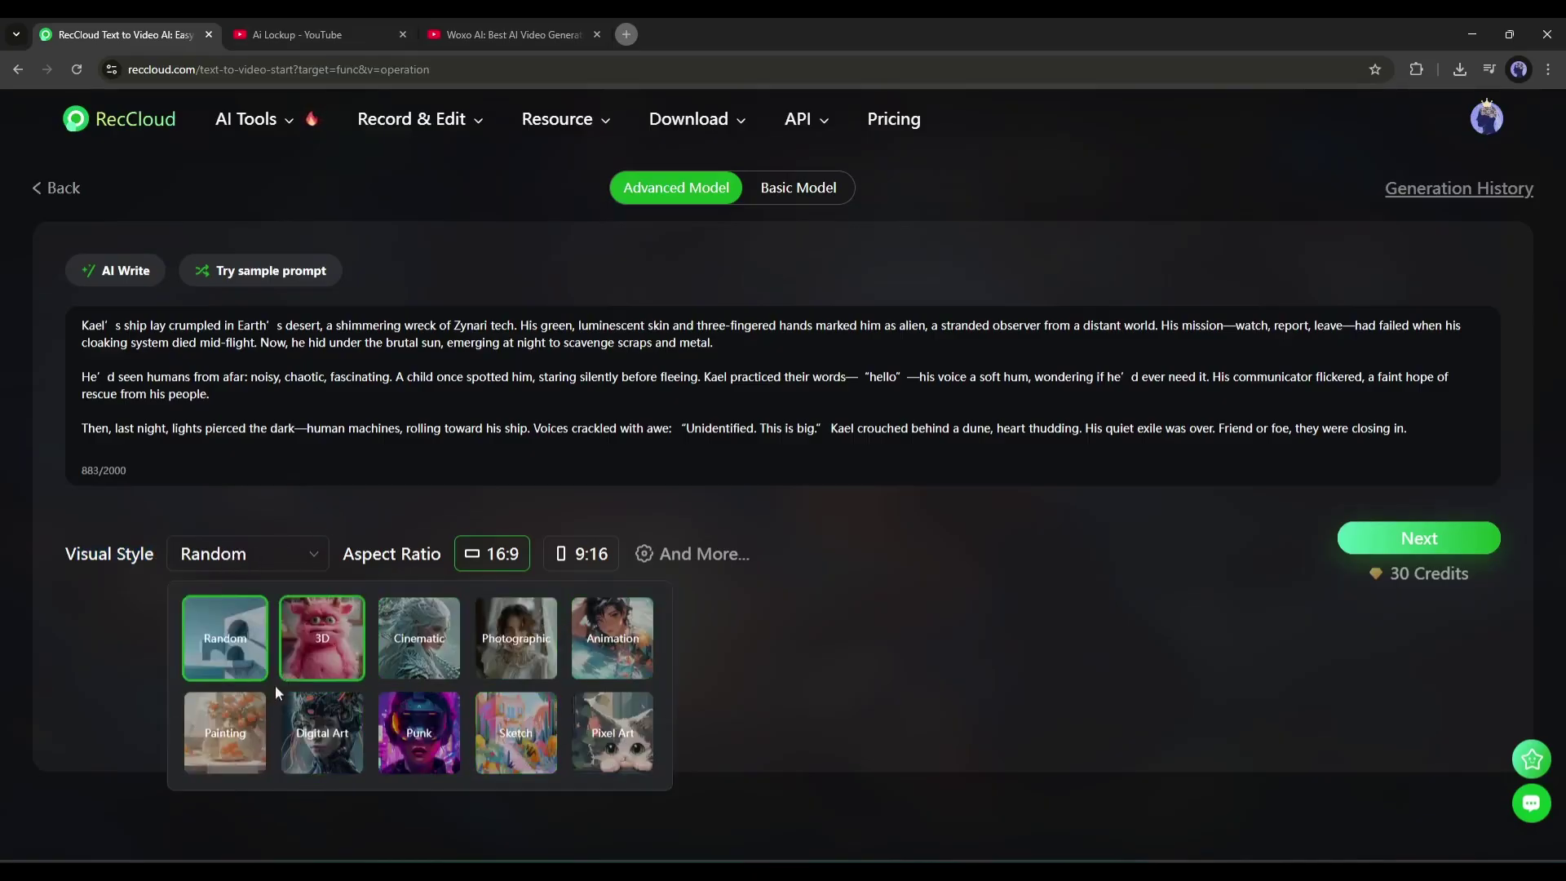
pyautogui.click(407, 646)
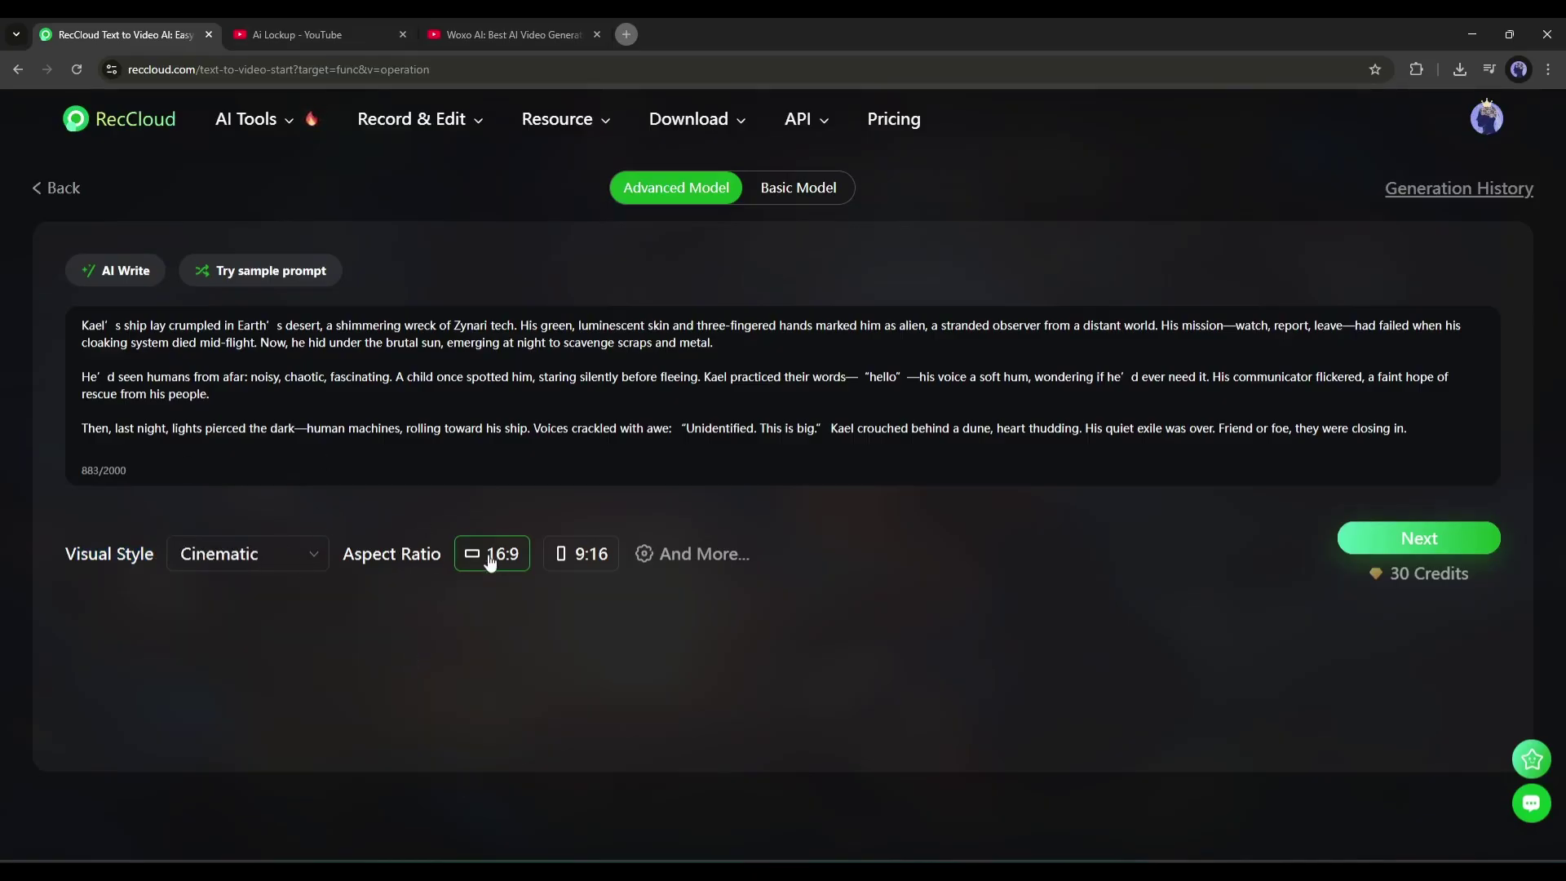
# Use Andrew Realistic voiceover, review music and font options, and generate the scenes
pyautogui.click(681, 553)
pyautogui.click(237, 660)
pyautogui.click(255, 733)
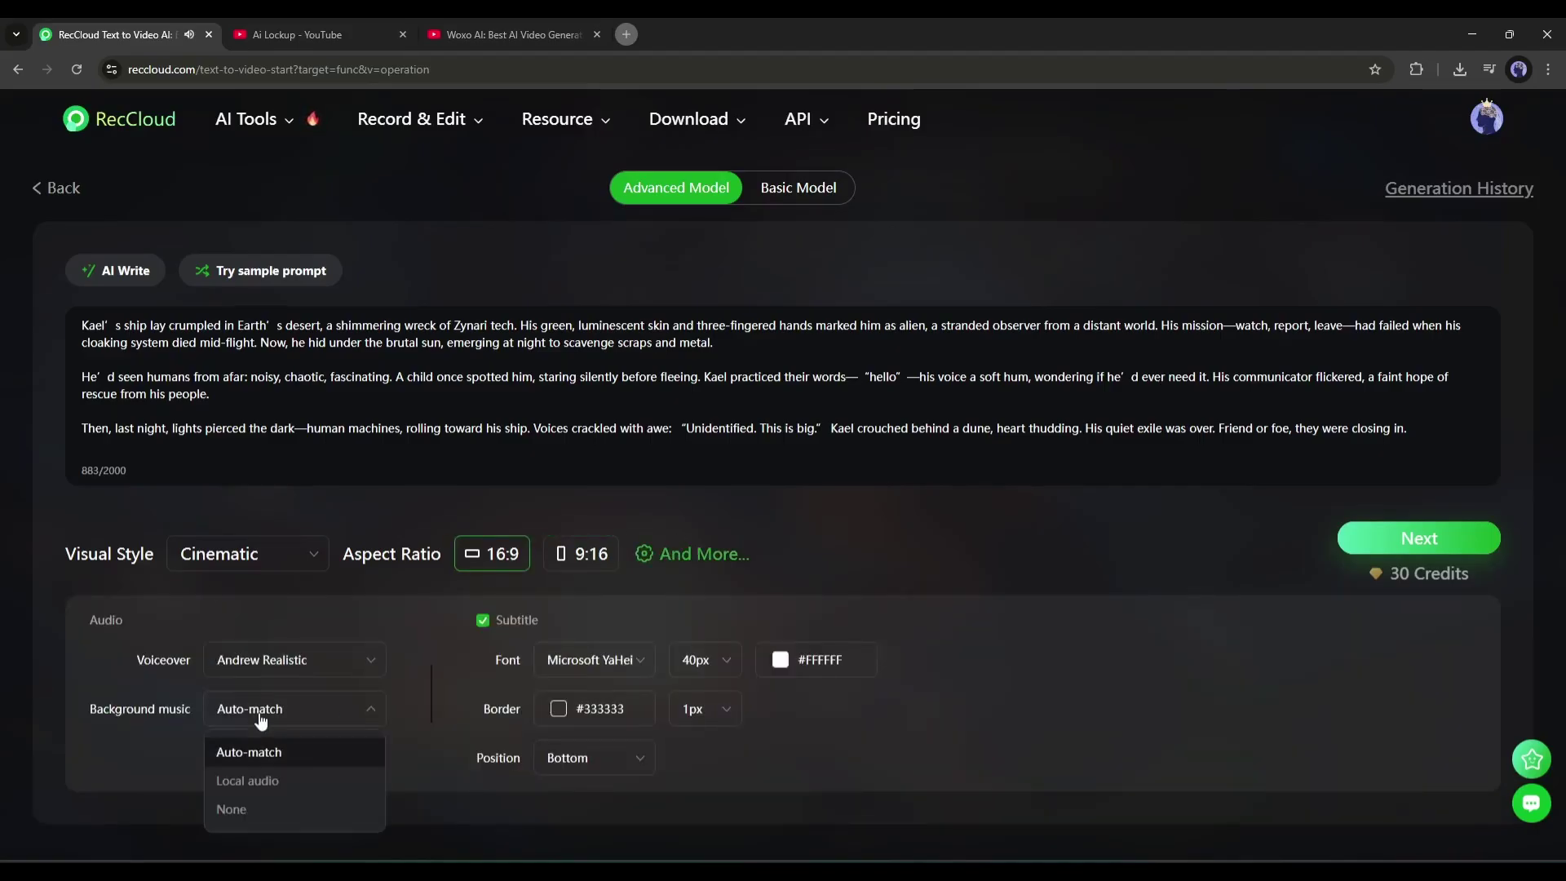
pyautogui.click(576, 661)
pyautogui.scroll(-5, 581, 750)
pyautogui.click(588, 661)
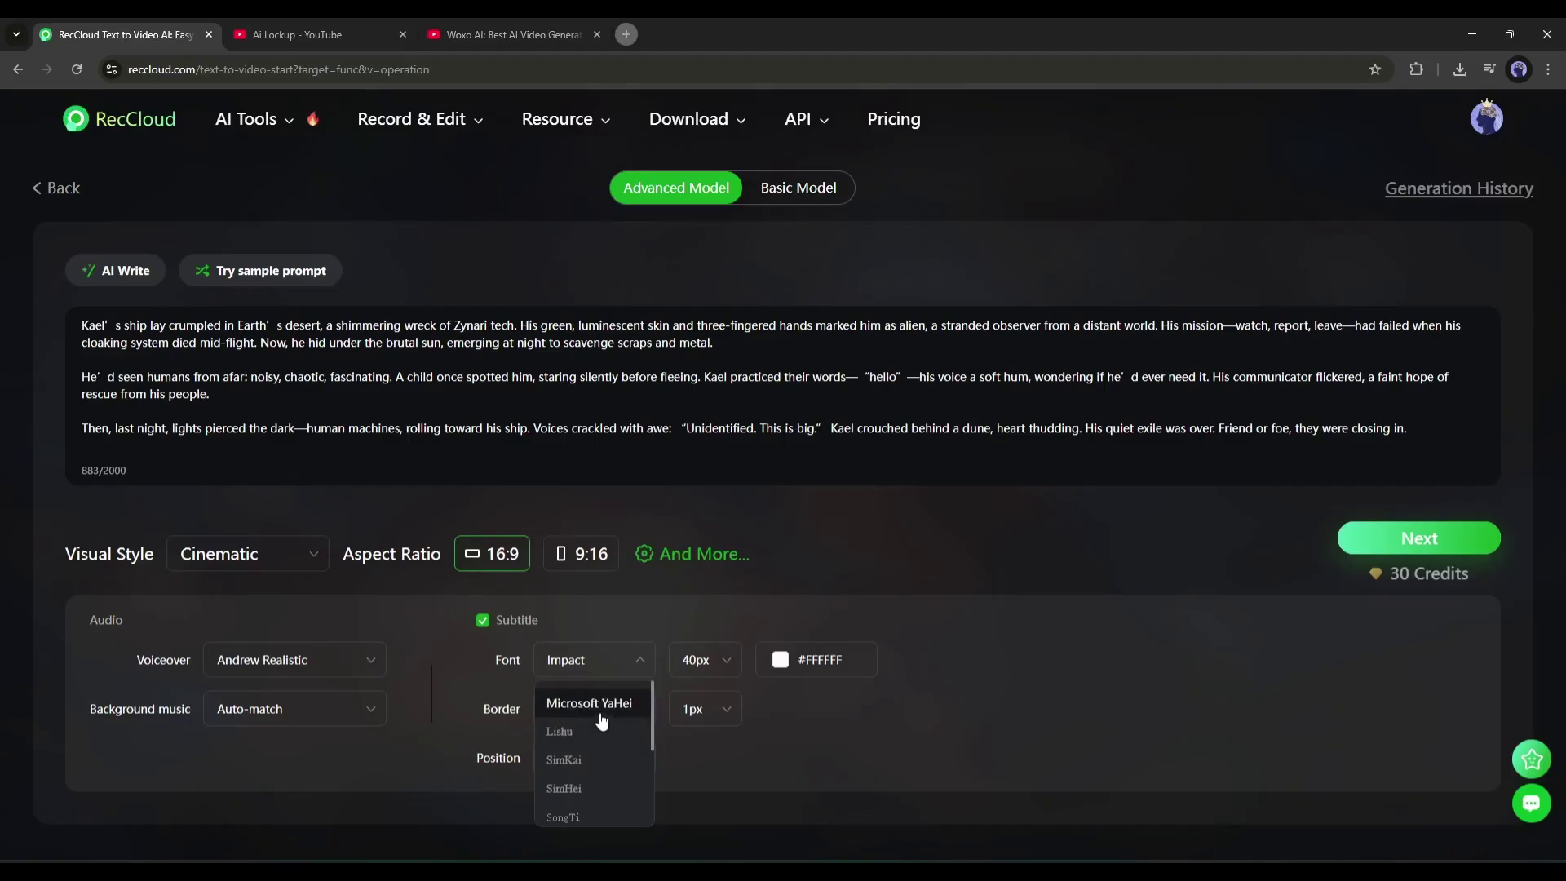
pyautogui.click(1412, 538)
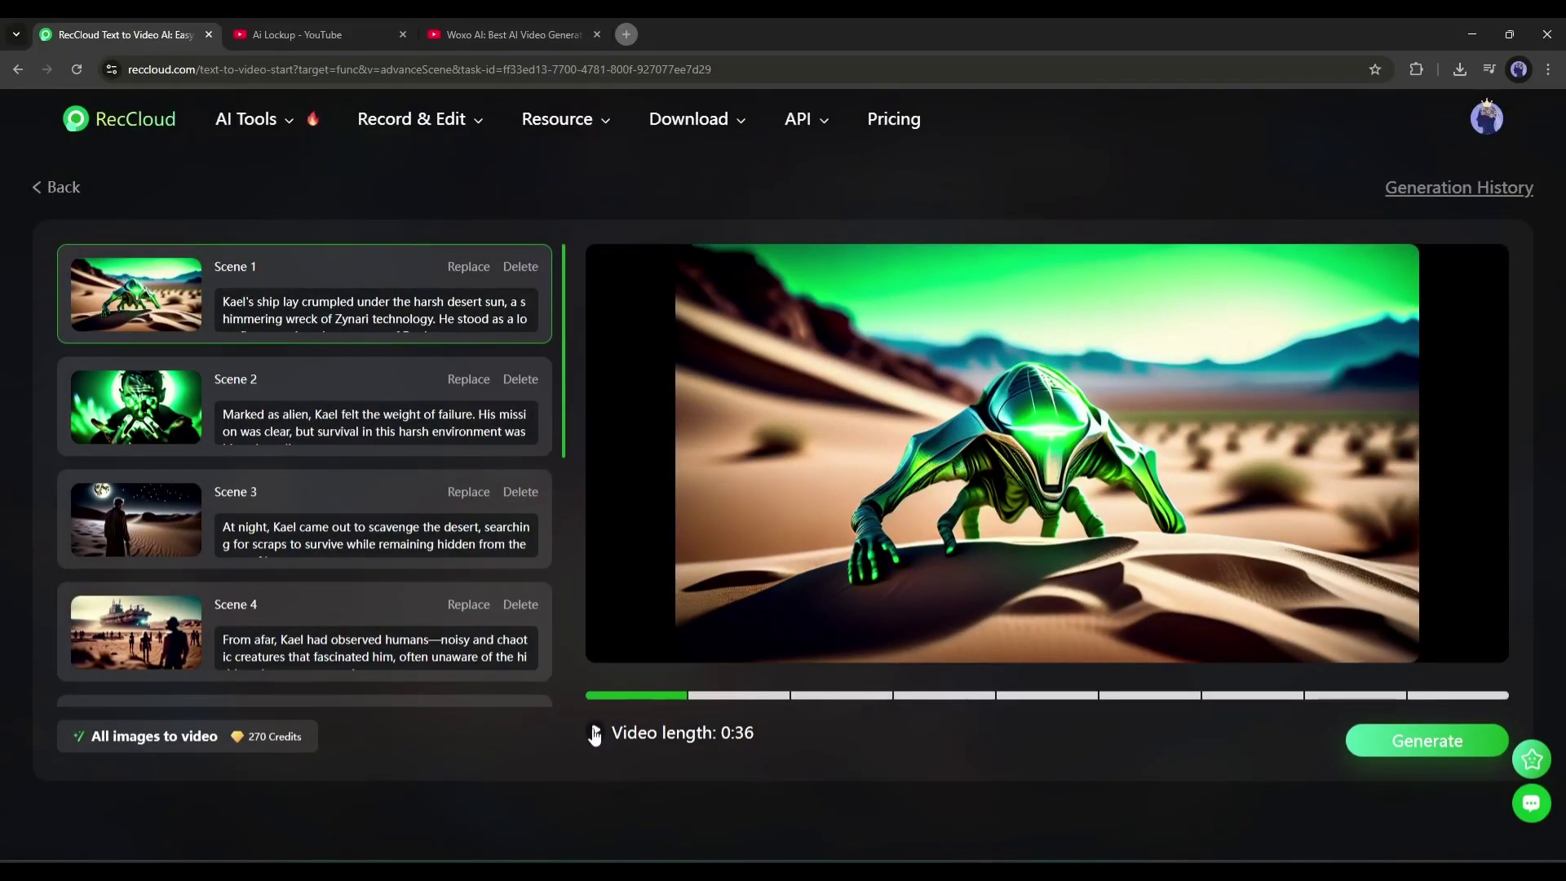
pyautogui.scroll(-1, 308, 507)
pyautogui.scroll(-1, 293, 551)
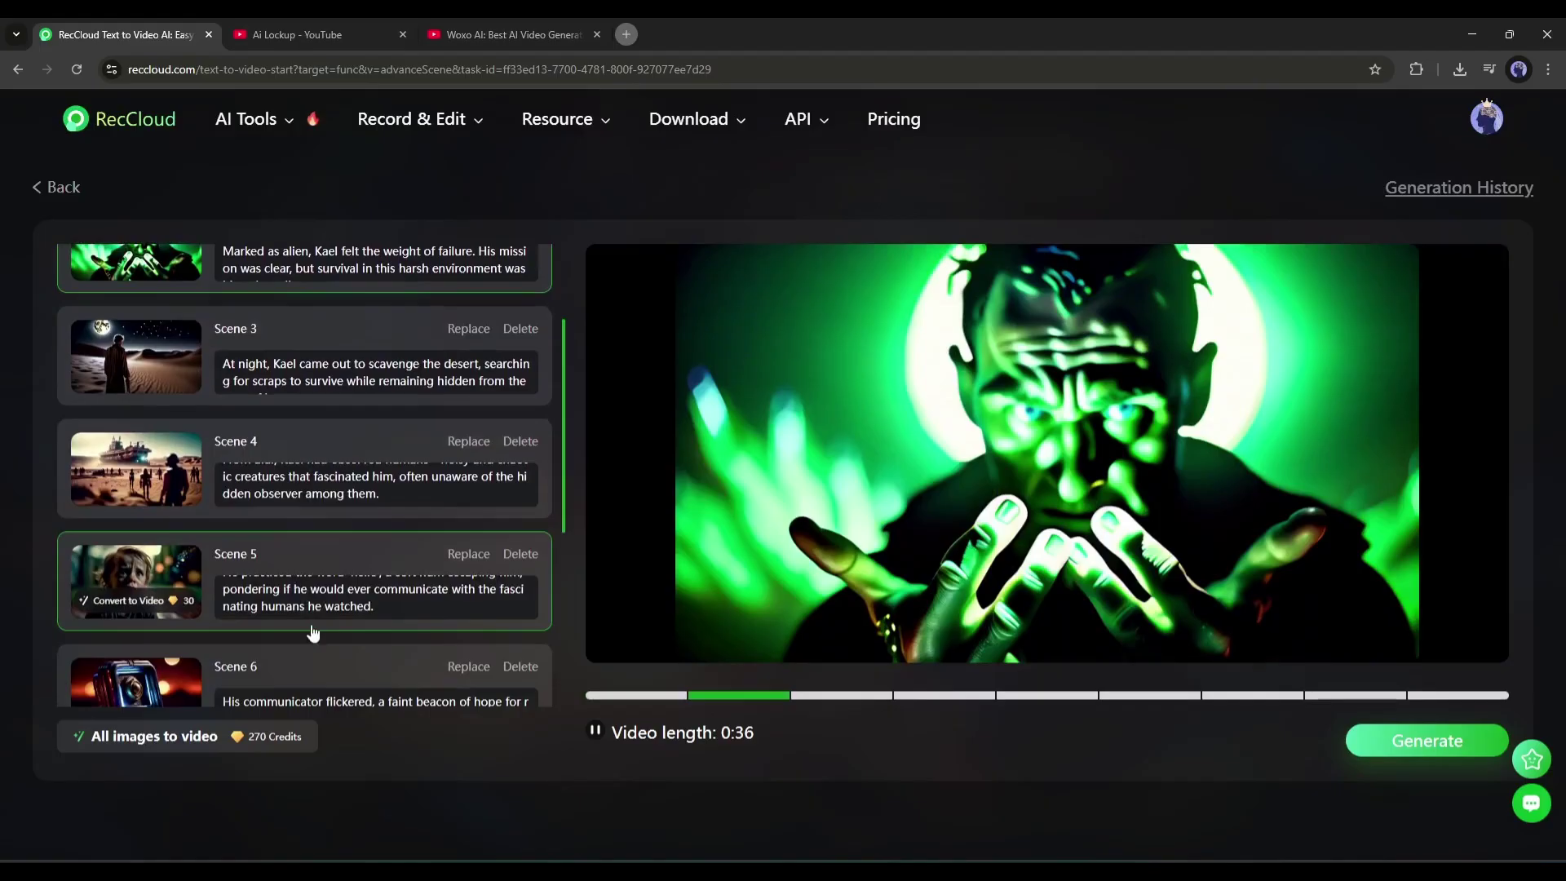
pyautogui.scroll(2, 321, 669)
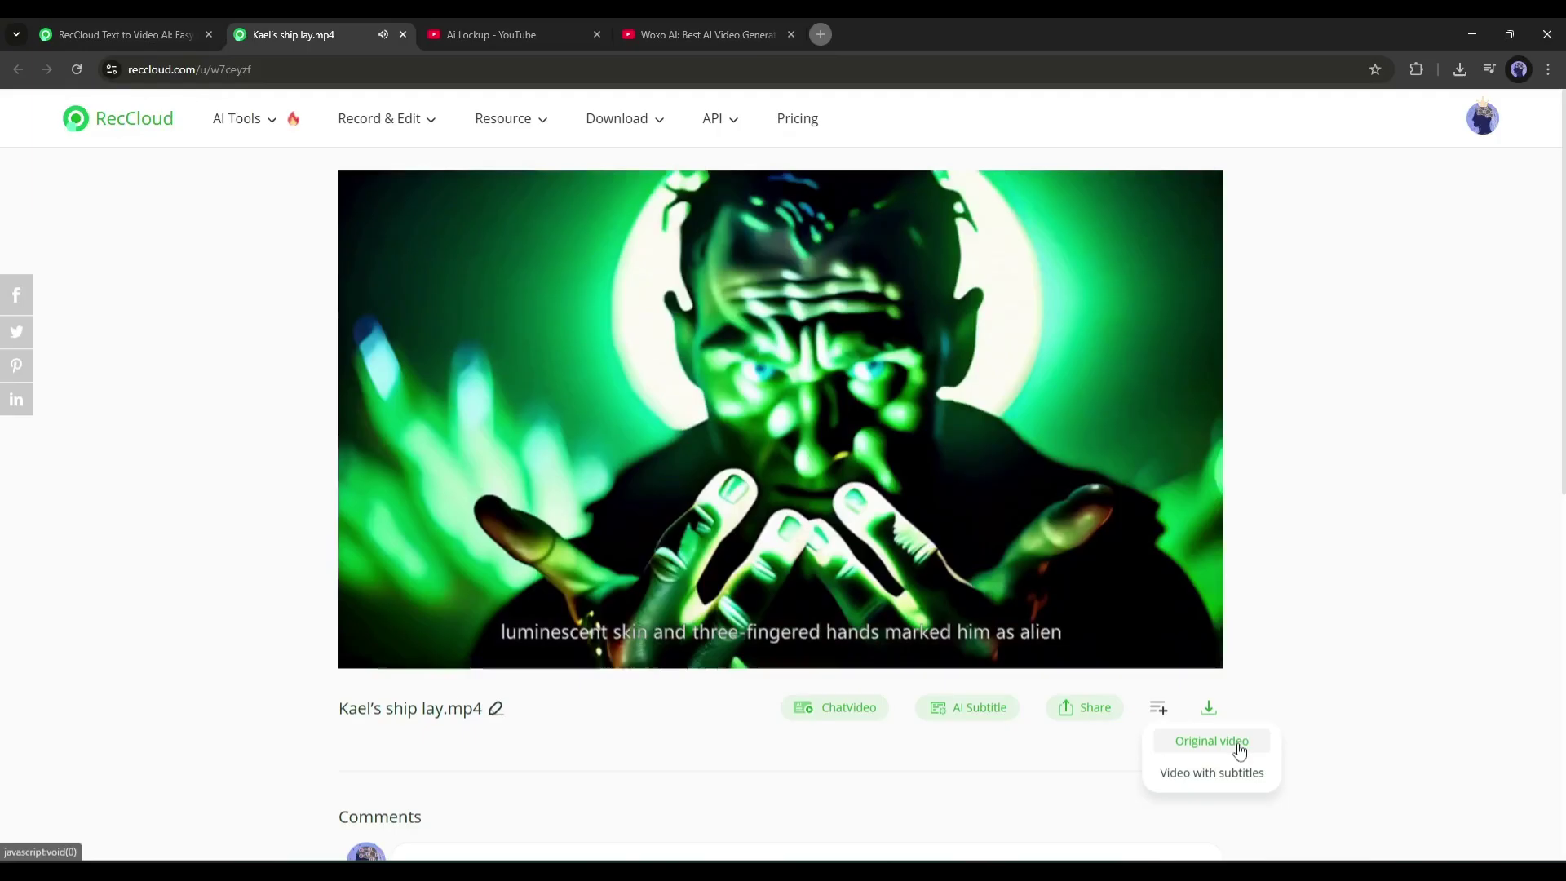
# Go back to the RecCloud AI Tools home page from the logo
pyautogui.click(145, 126)
pyautogui.scroll(-3, 749, 761)
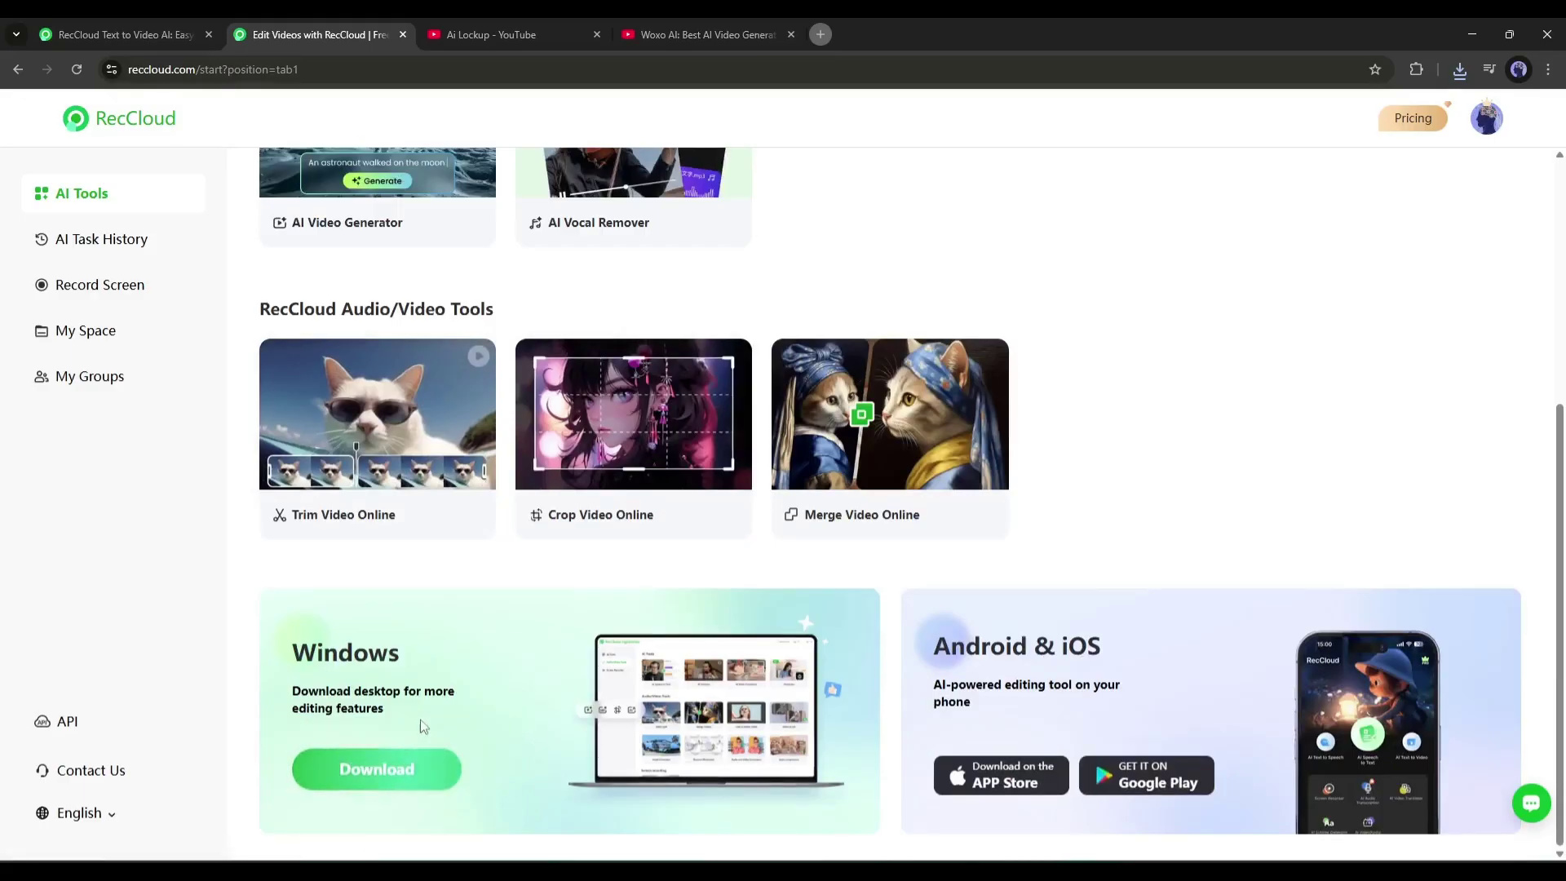
pyautogui.scroll(3, 1101, 197)
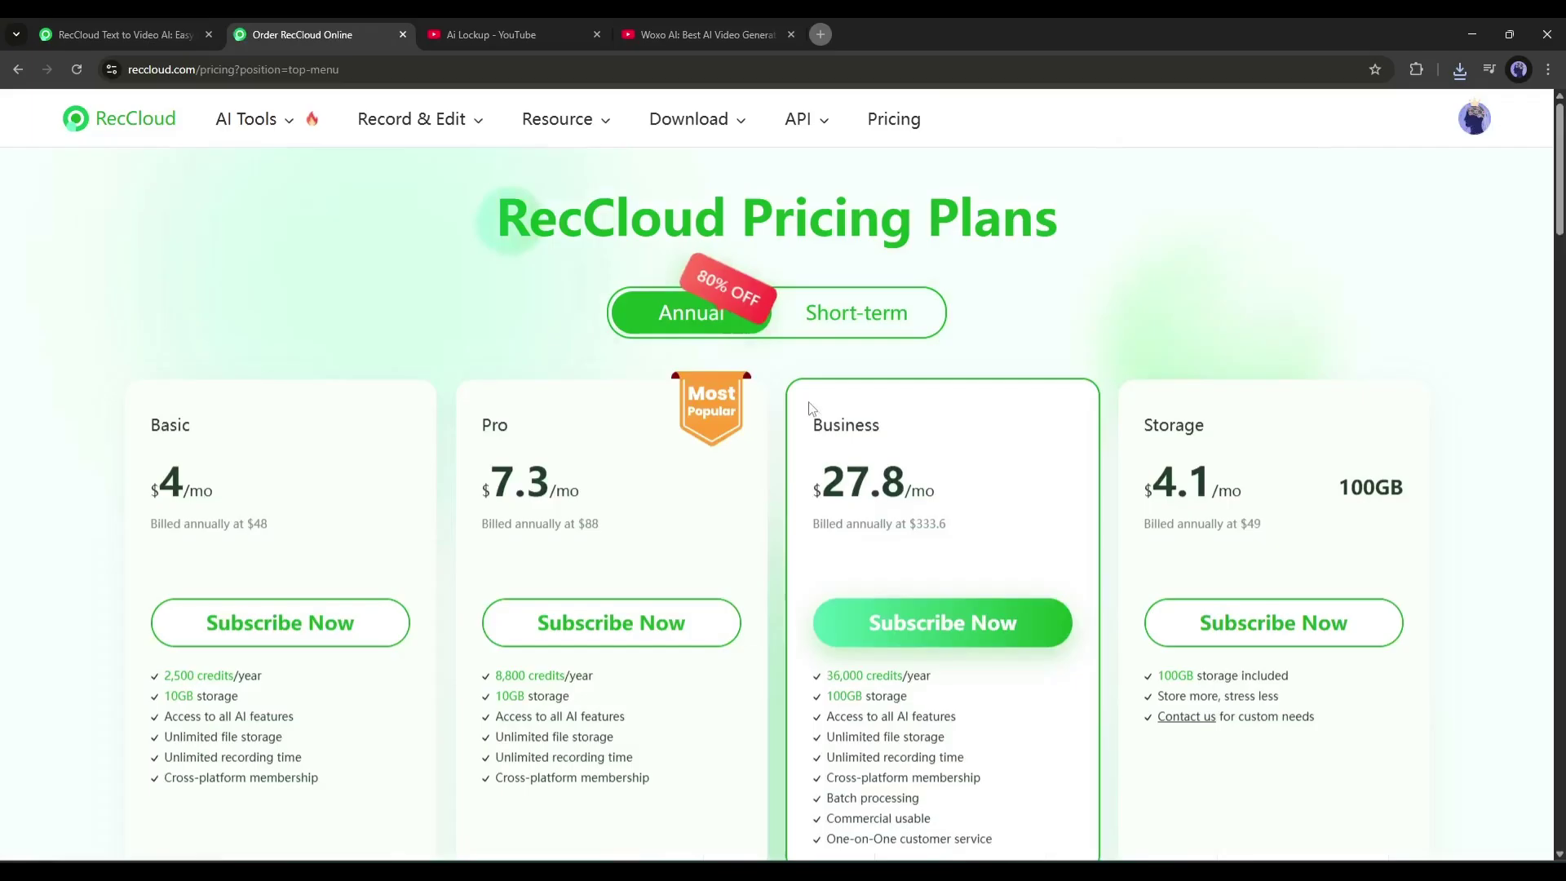
pyautogui.scroll(-2, 383, 383)
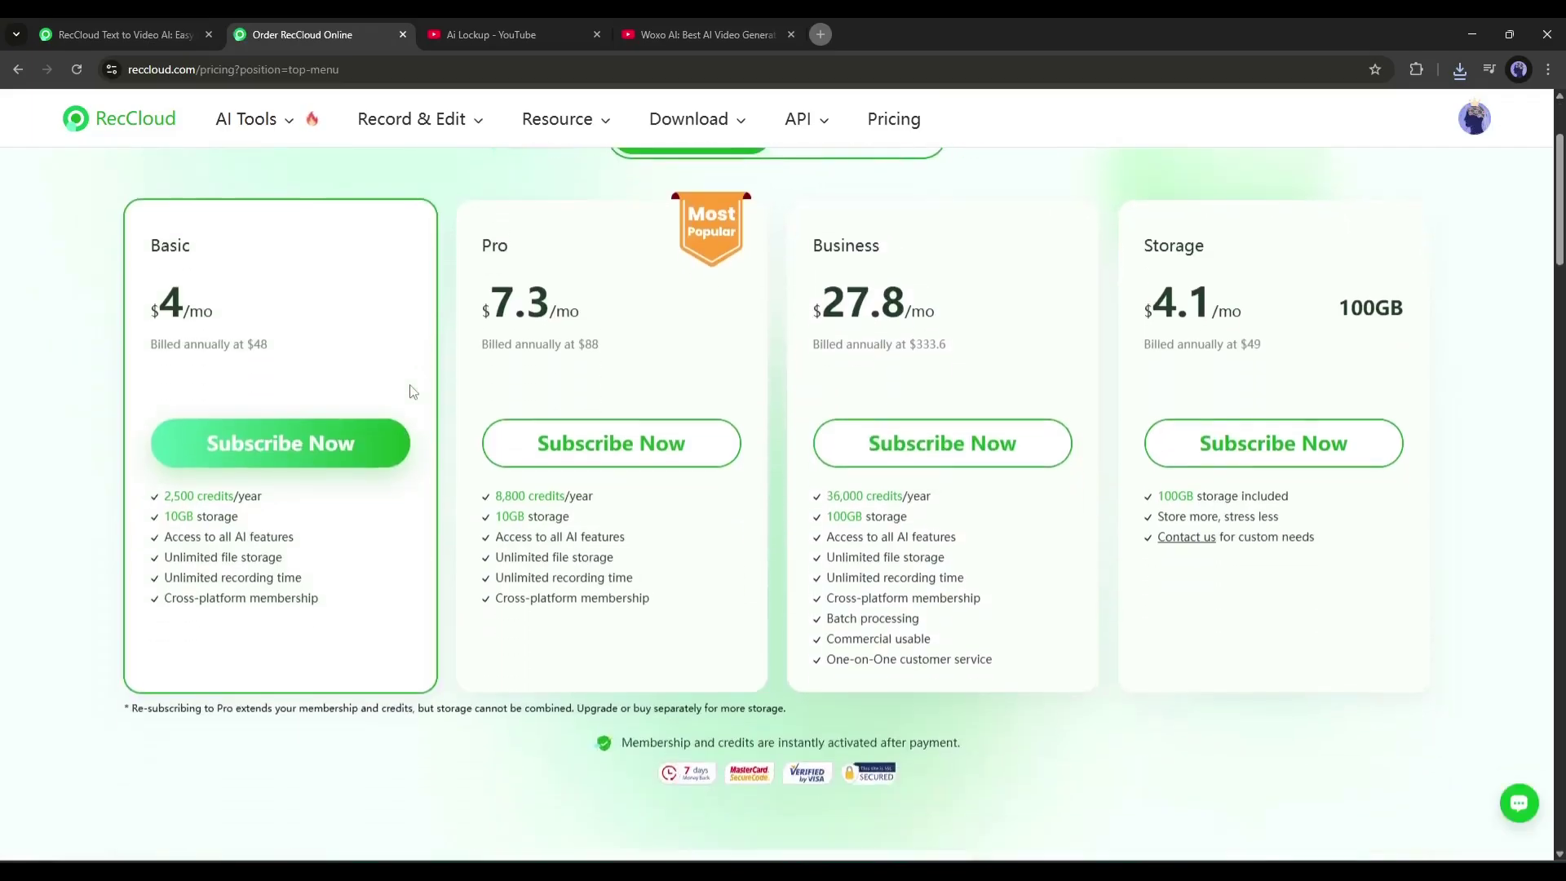